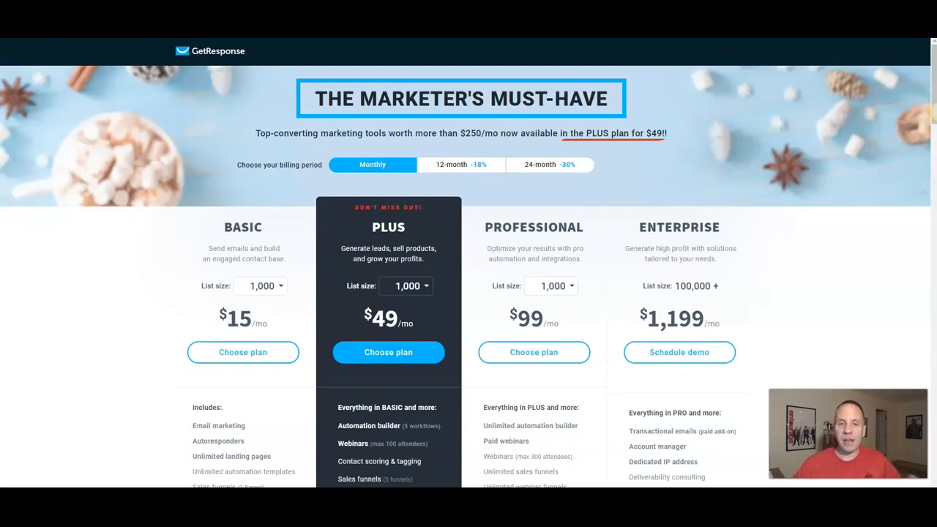
pyautogui.scroll(-1, 469, 263)
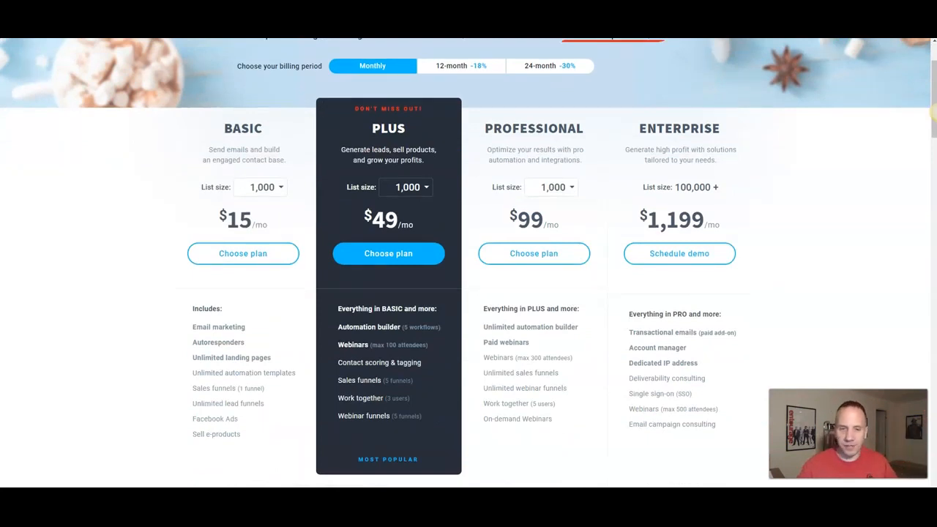
pyautogui.scroll(1, 468, 262)
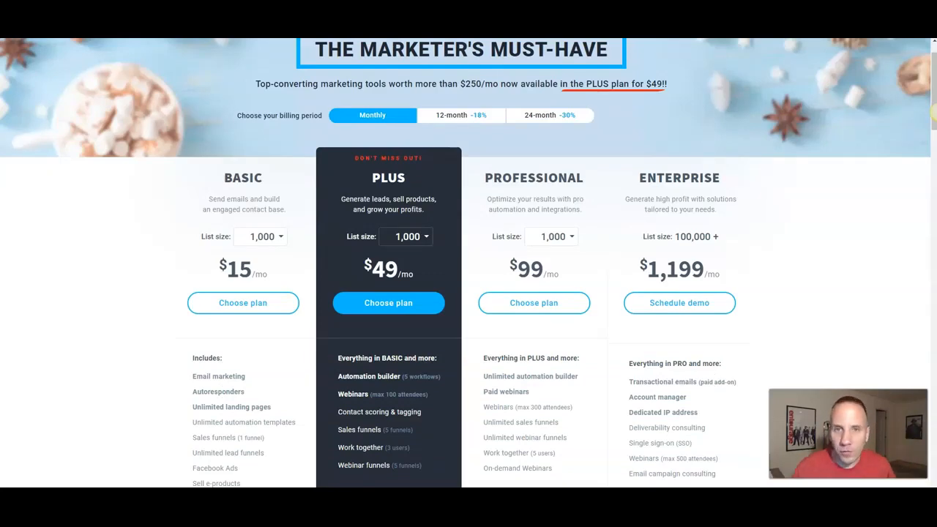
pyautogui.scroll(1, 468, 263)
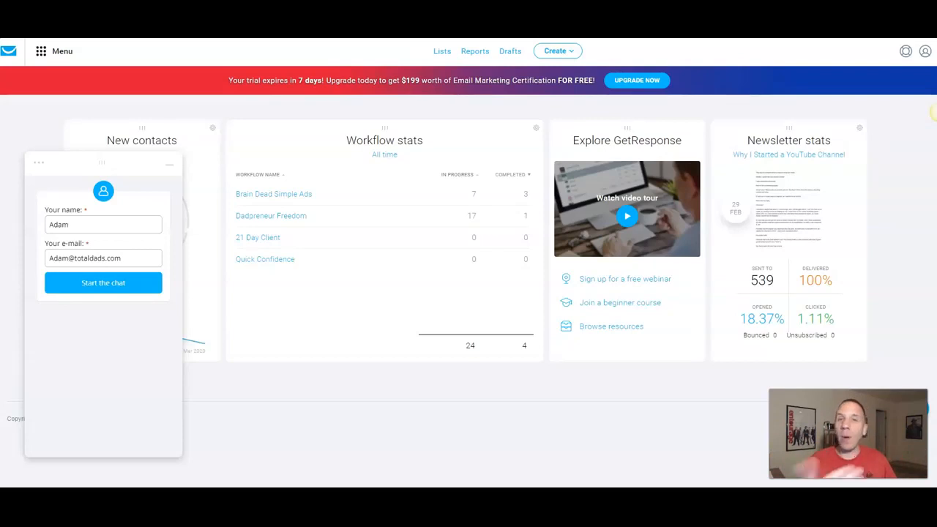
# Dismiss the chat window on the dashboard and look through the widget library, leaving it without adding a widget.
pyautogui.click(169, 165)
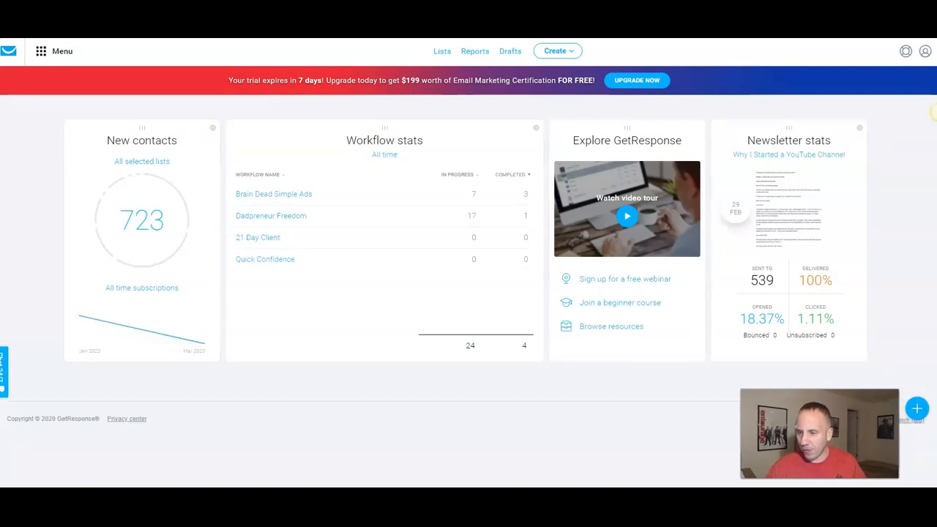
pyautogui.click(916, 408)
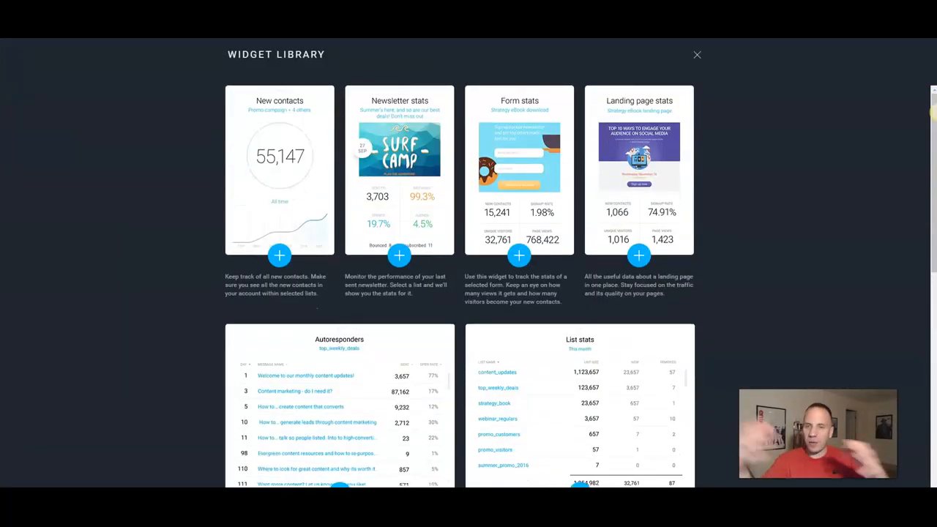
pyautogui.scroll(-5, 459, 286)
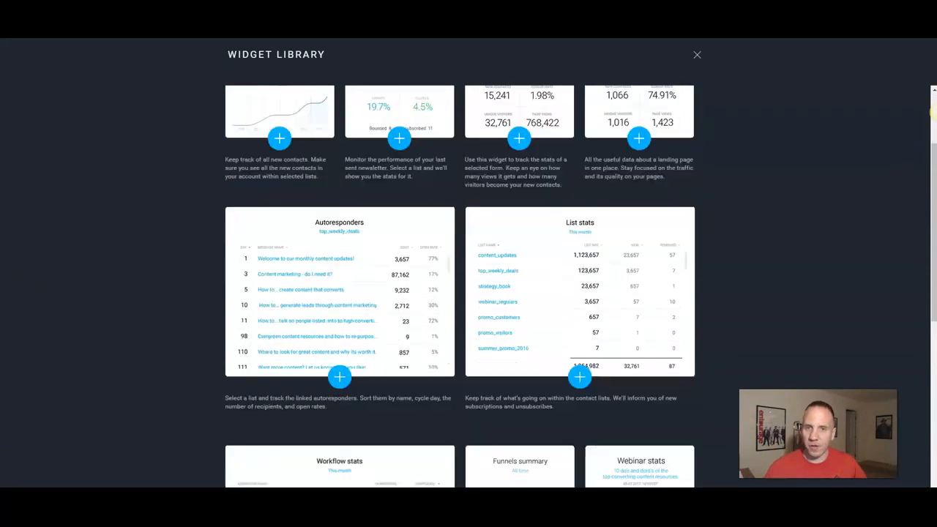
pyautogui.scroll(-2, 460, 285)
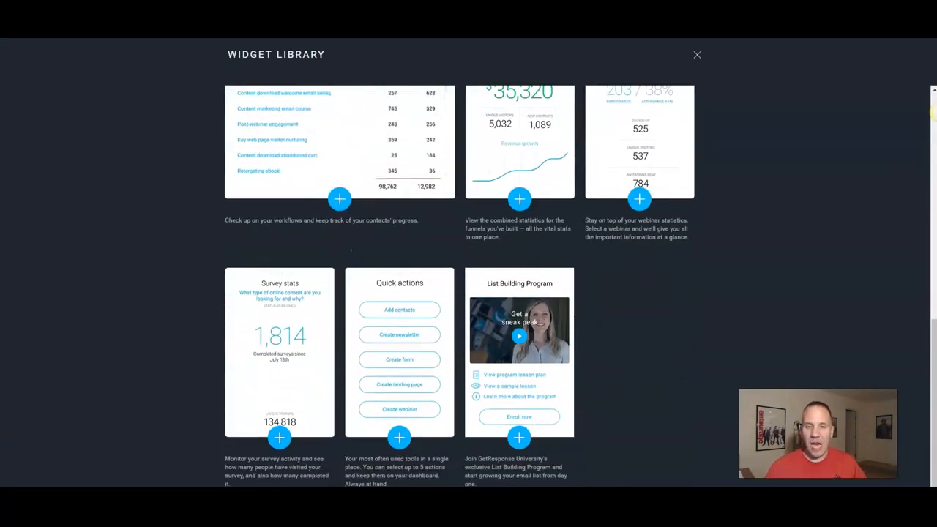
pyautogui.scroll(6, 459, 286)
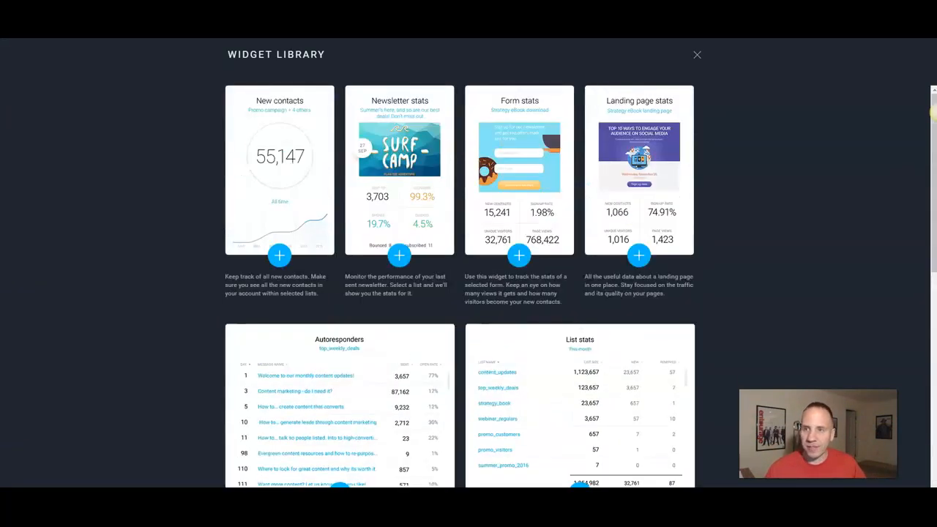
pyautogui.press('Escape')
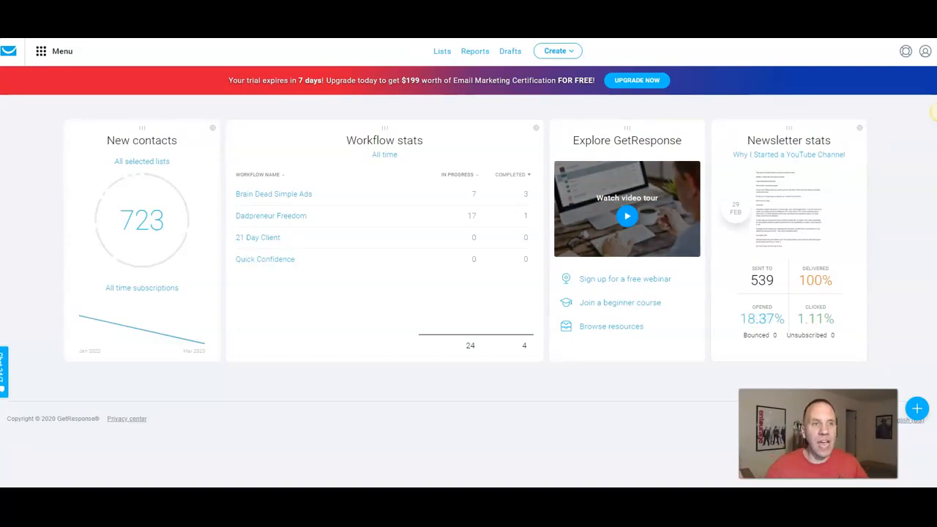
# View the autoresponders overview and go on to the contact lists page.
pyautogui.click(56, 51)
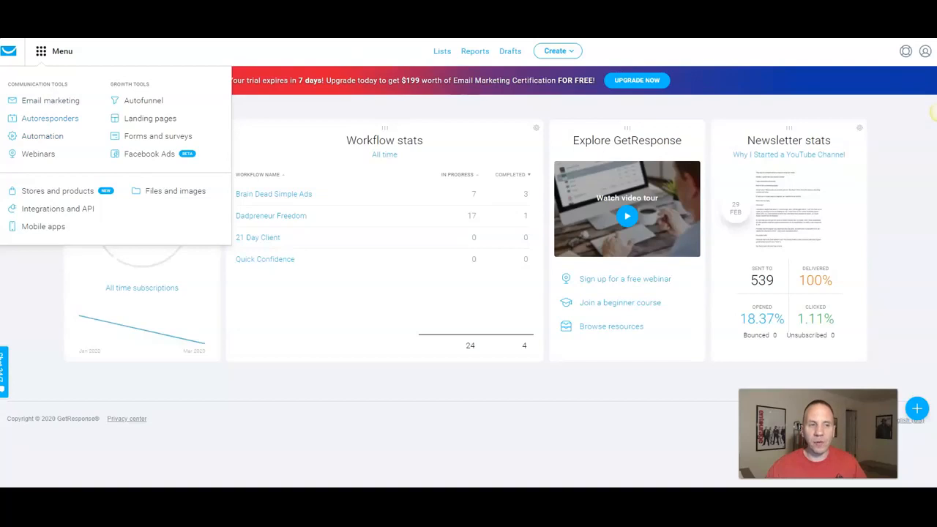
pyautogui.click(50, 118)
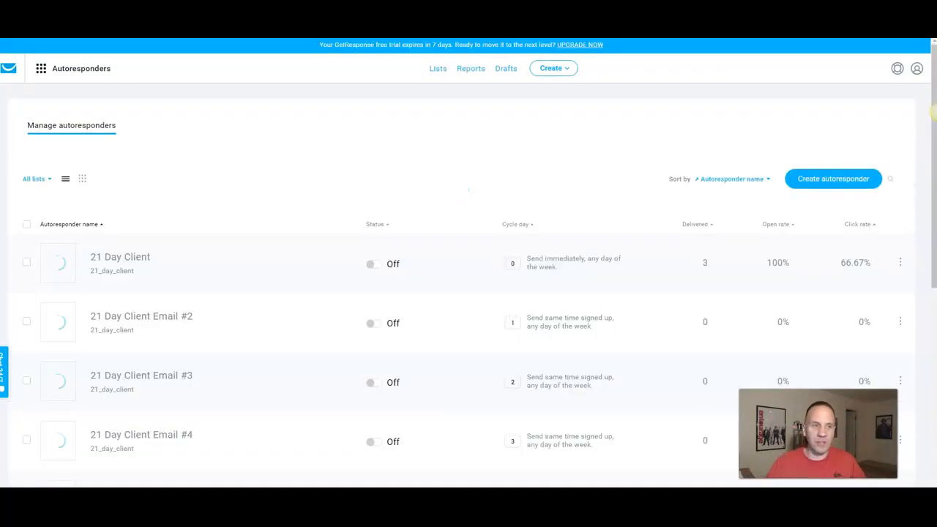
pyautogui.click(42, 68)
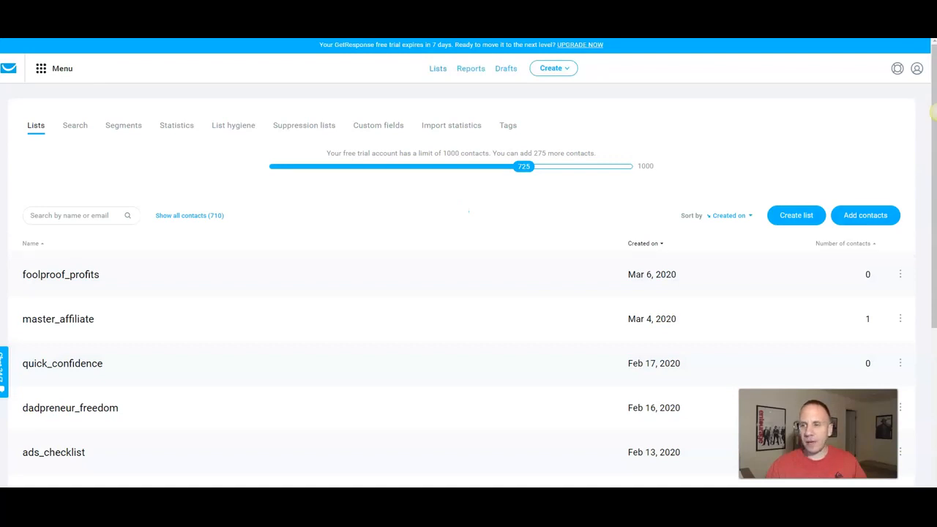
# Start a new contact list and try the name Demo_YouTube, extended to Demo_YouTube123.
pyautogui.click(796, 215)
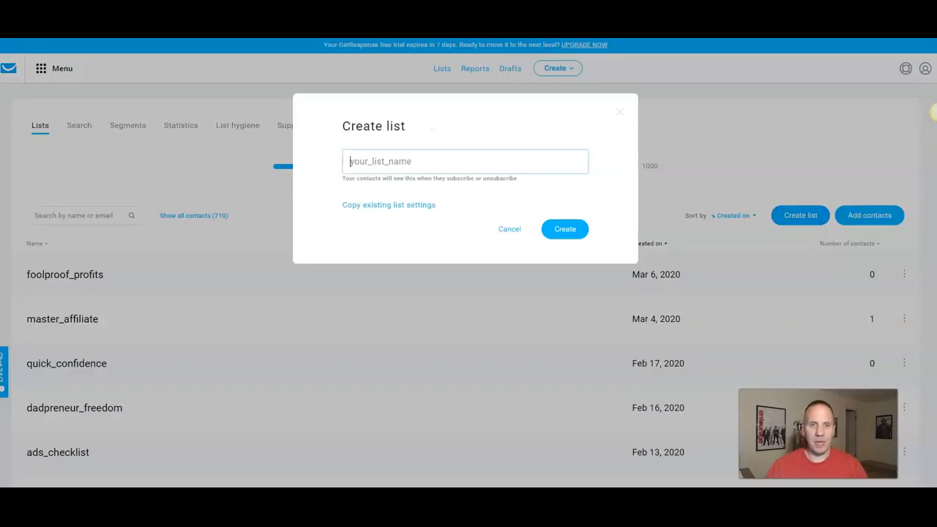
pyautogui.write('DE')
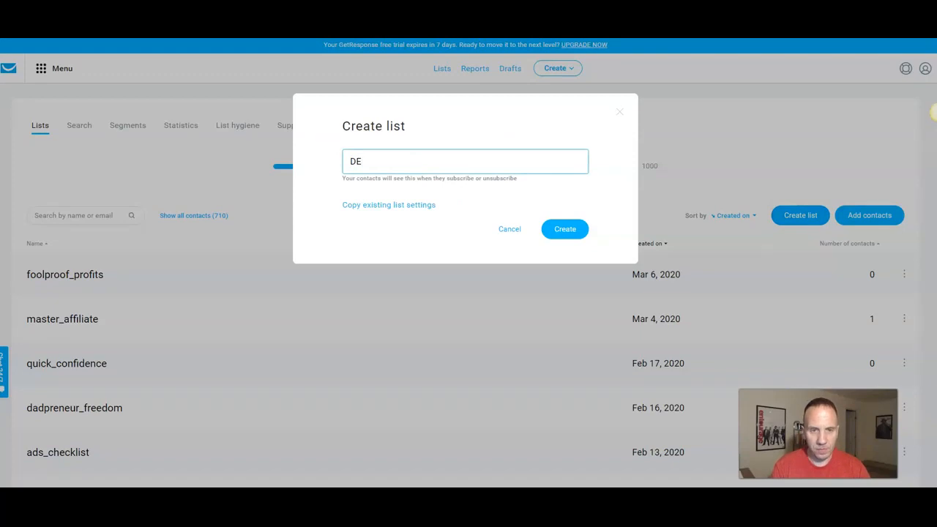
pyautogui.press('BackSpace')
pyautogui.write('em')
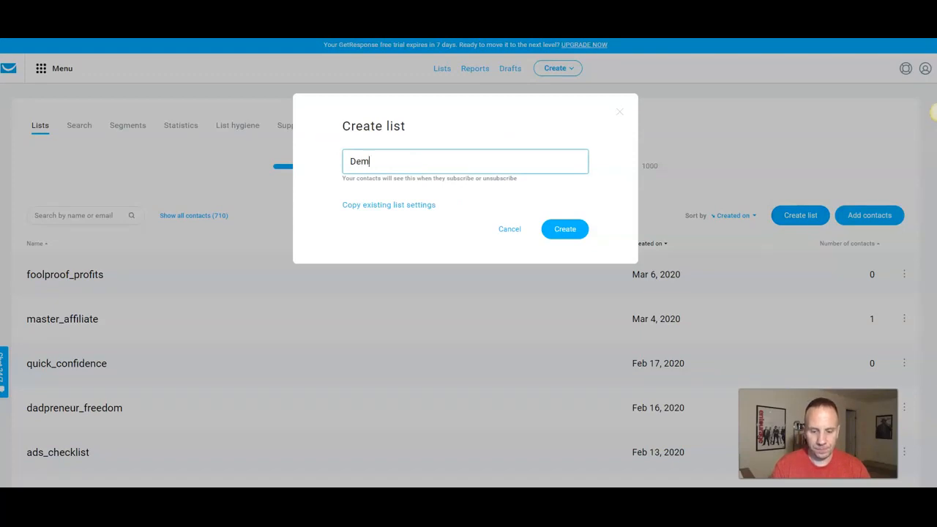
pyautogui.write('o_YouT')
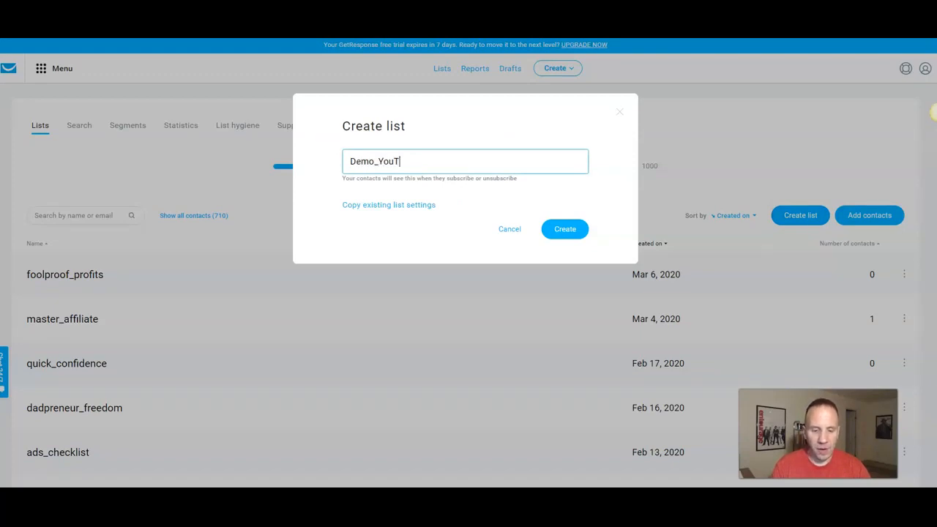
pyautogui.write('ube_')
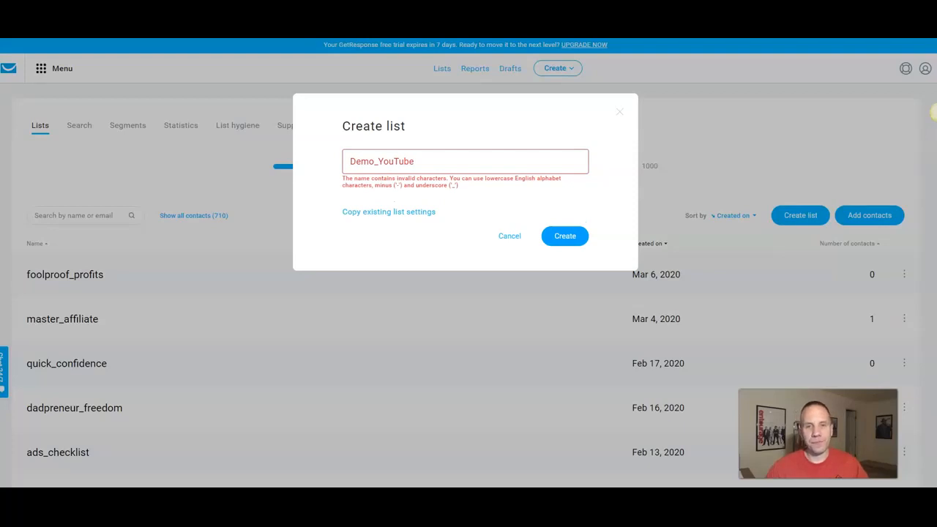
pyautogui.press('Left')
pyautogui.write('123')
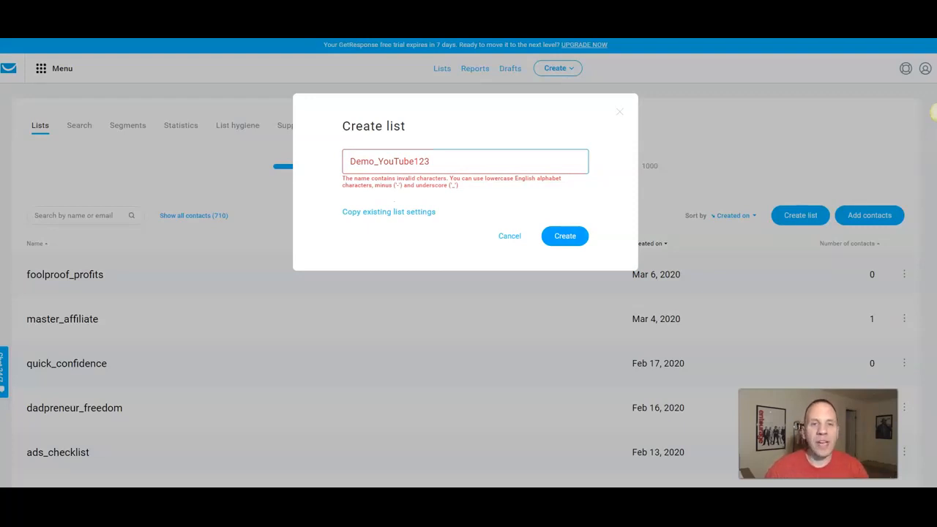
# Replace the new list's name with demo_youtube and create the list.
pyautogui.hotkey('ctrl', 'a')
pyautogui.write('demo_')
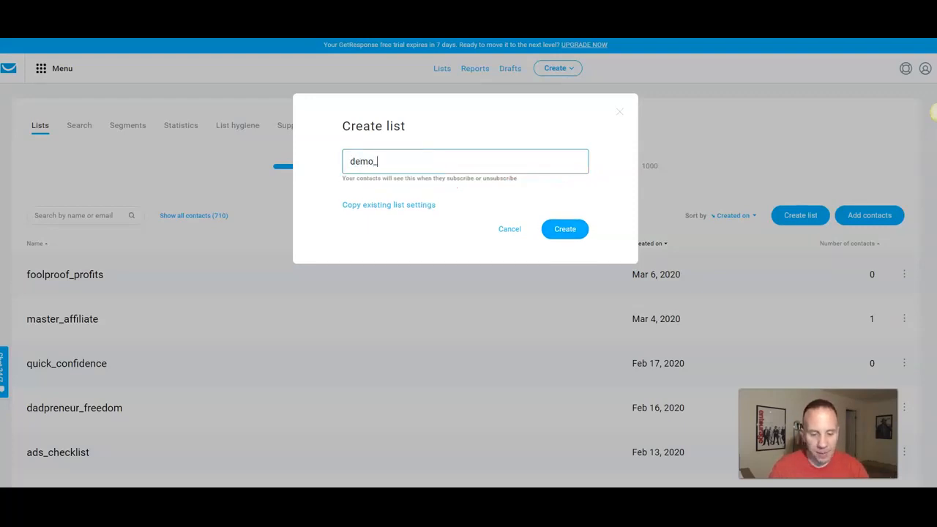
pyautogui.write('demo')
pyautogui.press('BackSpace')
pyautogui.press('BackSpace')
pyautogui.press('BackSpace')
pyautogui.press('BackSpace')
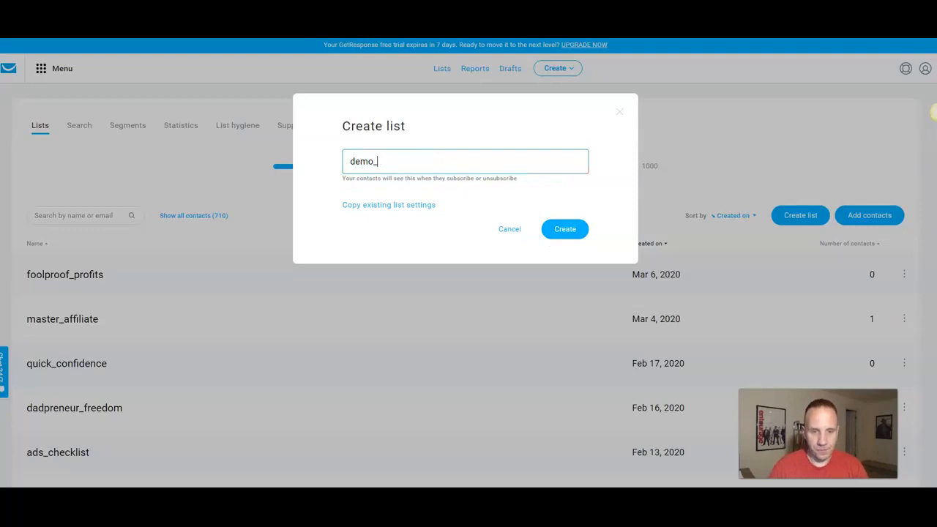
pyautogui.write('mas')
pyautogui.press('BackSpace')
pyautogui.press('BackSpace')
pyautogui.press('BackSpace')
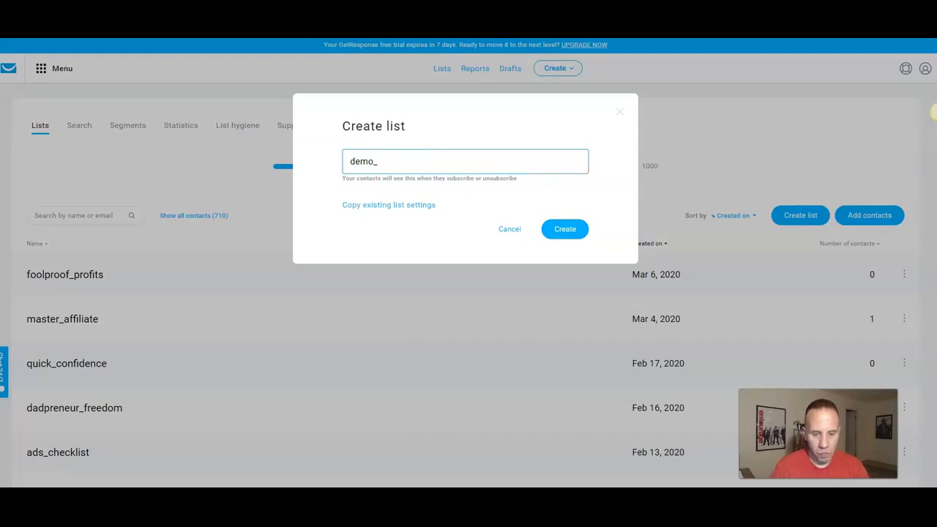
pyautogui.write('youtube')
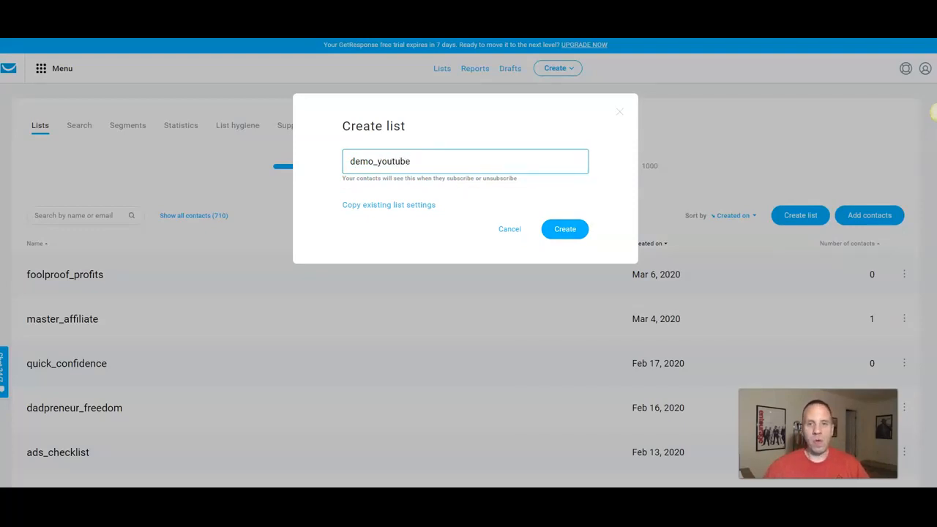
pyautogui.press('Return')
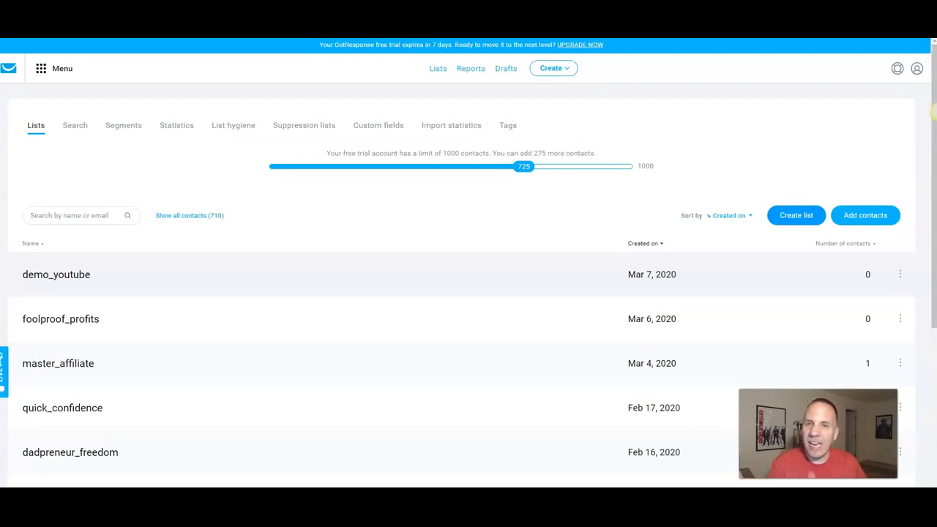
# Switch to the Fool Proof Profits Email Sequence document in Google Docs to view Email 1, and return to GetResponse.
pyautogui.hotkey('alt', 'Tab')
pyautogui.press('Tab')
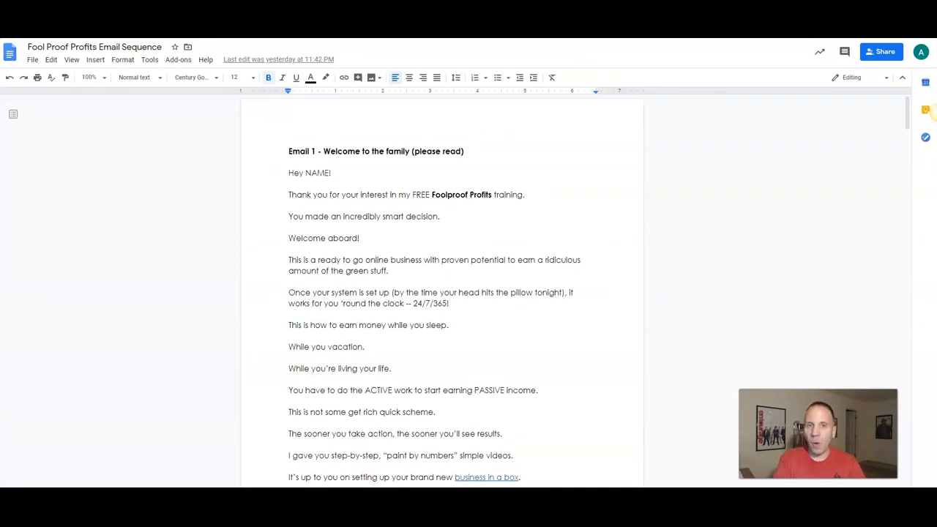
pyautogui.hotkey('alt', 'Tab')
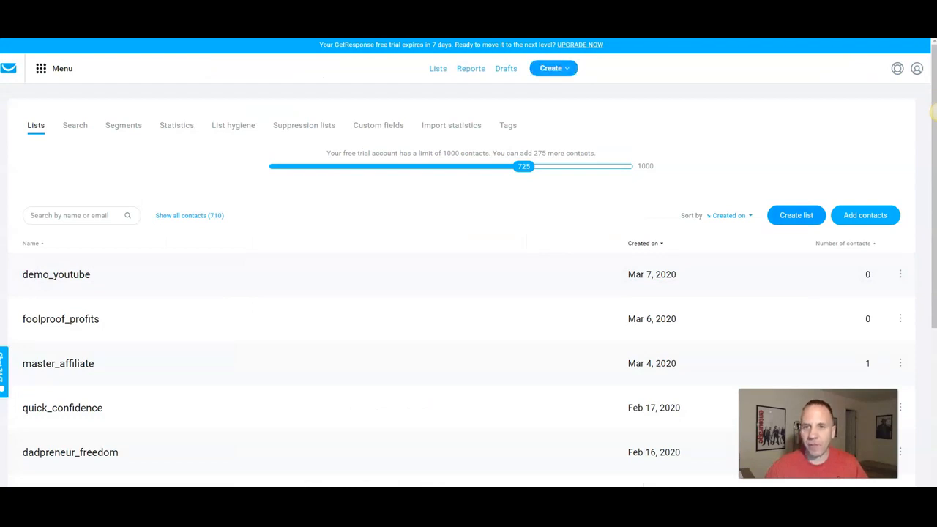
# Start a new newsletter and link it to the foolproof_profits list.
pyautogui.click(550, 68)
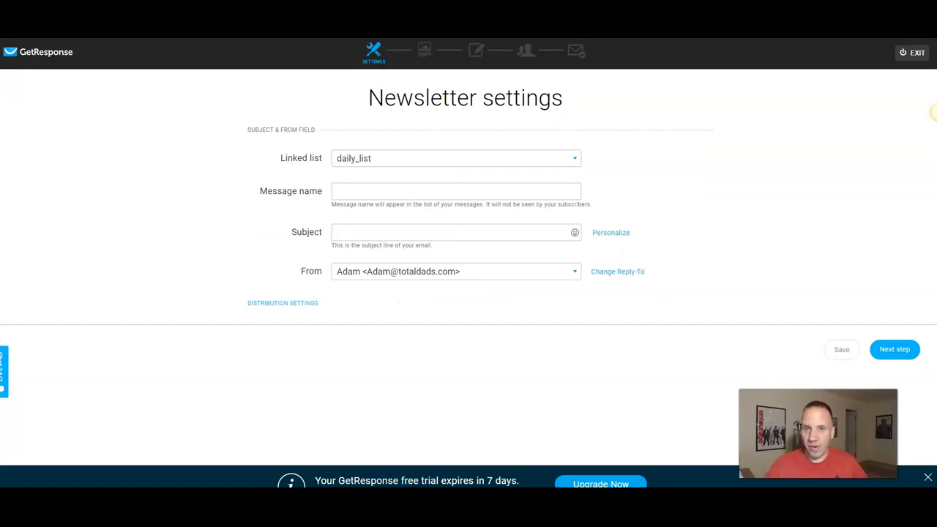
pyautogui.click(456, 158)
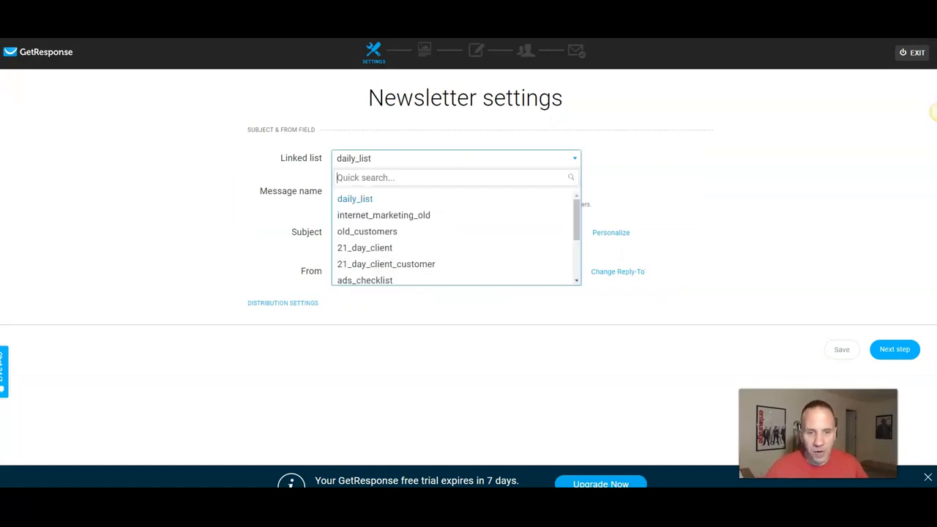
pyautogui.scroll(-3, 372, 249)
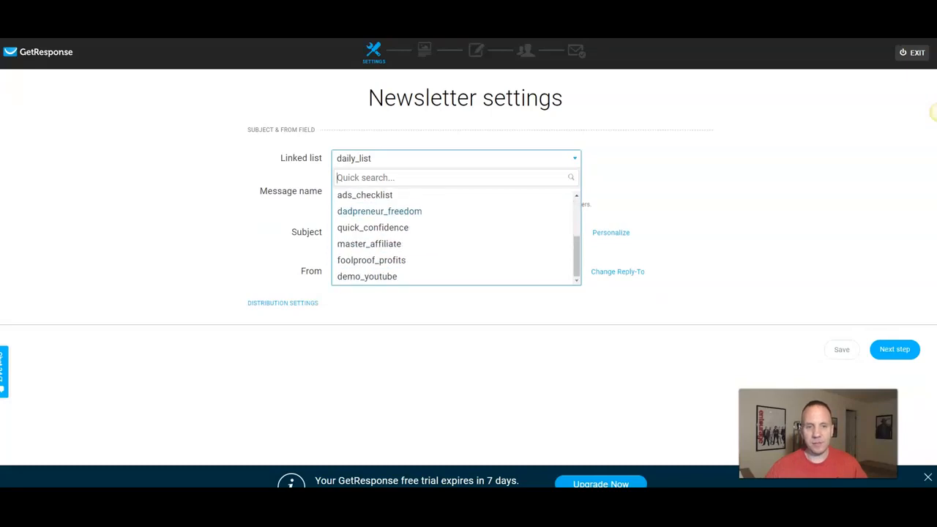
pyautogui.click(372, 257)
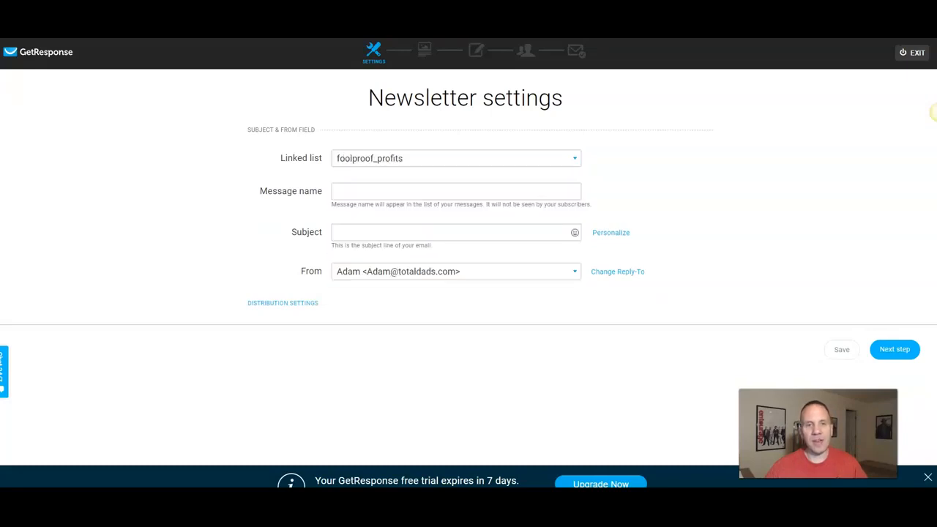
# Name the newsletter message Foolproof Profits Email #1.
pyautogui.click(439, 191)
pyautogui.write('Foo')
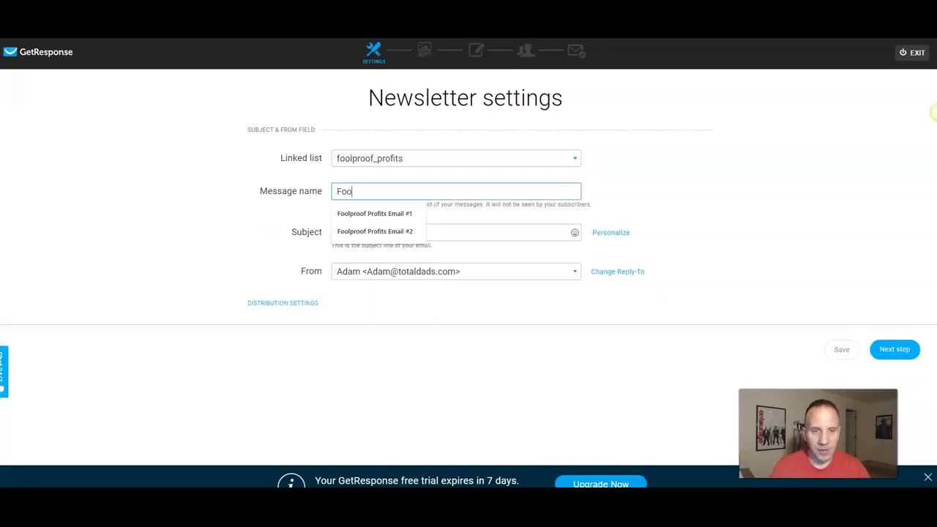
pyautogui.write('l')
pyautogui.press('Down')
pyautogui.press('Return')
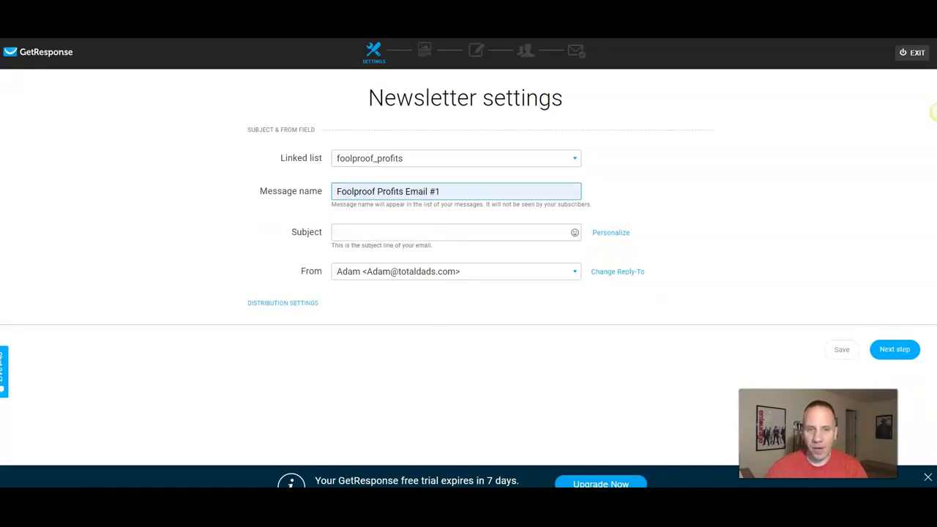
# Copy the Email 1 title from the Google Docs document into the newsletter subject: Welcome to the family (please read).
pyautogui.click(451, 232)
pyautogui.hotkey('ctrl', 'Tab')
pyautogui.moveTo(323, 152); pyautogui.dragTo(465, 152)
pyautogui.hotkey('ctrl', 'c')
pyautogui.hotkey('ctrl', 'shift', 'Tab')
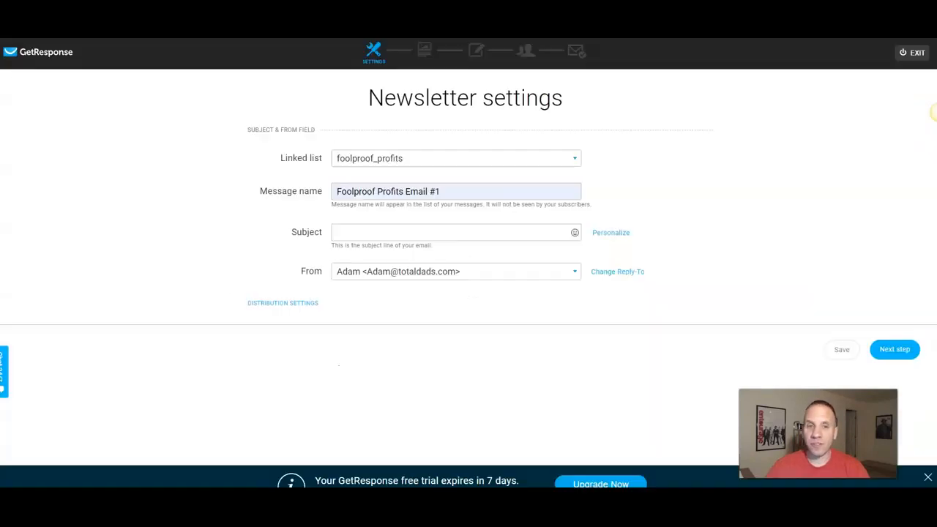
pyautogui.hotkey('ctrl', 'v')
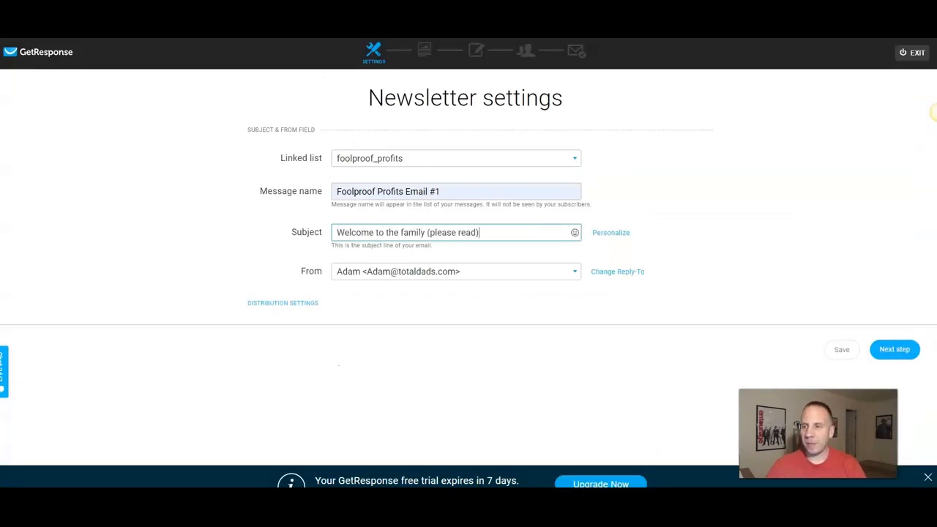
# Start the newsletter design from scratch with the Blank template and add a text block to the message.
pyautogui.press('Tab')
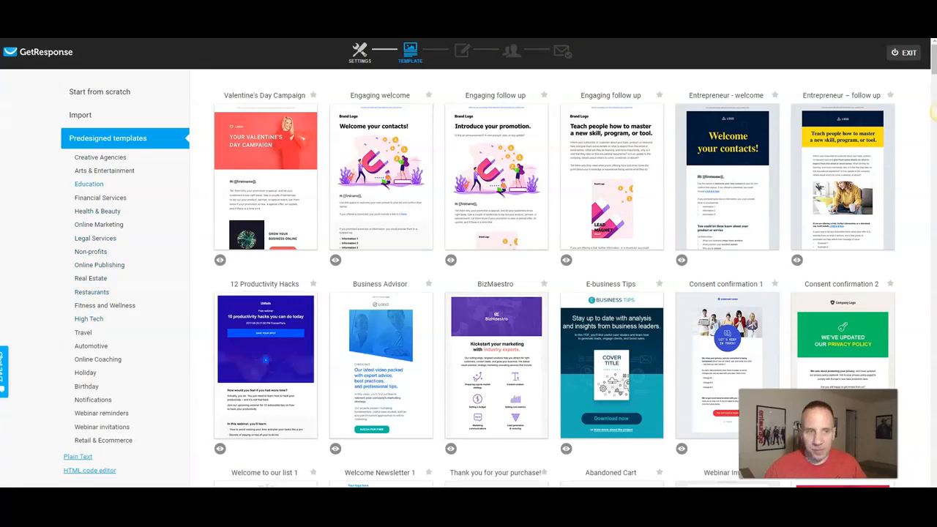
pyautogui.click(99, 92)
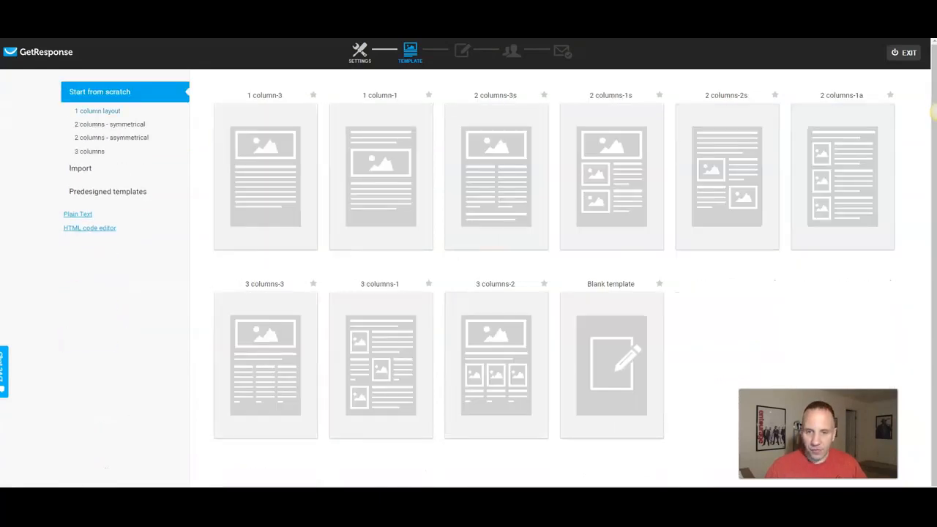
pyautogui.moveTo(612, 366)
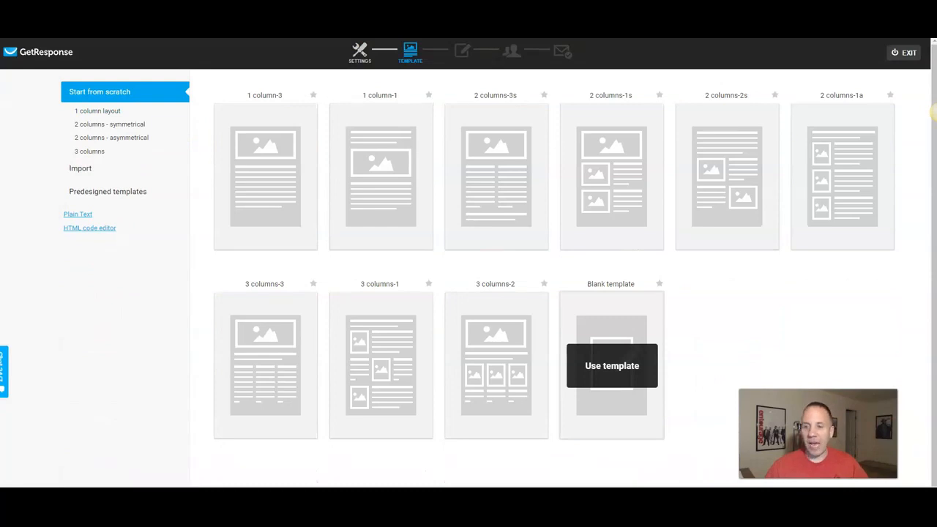
pyautogui.click(612, 366)
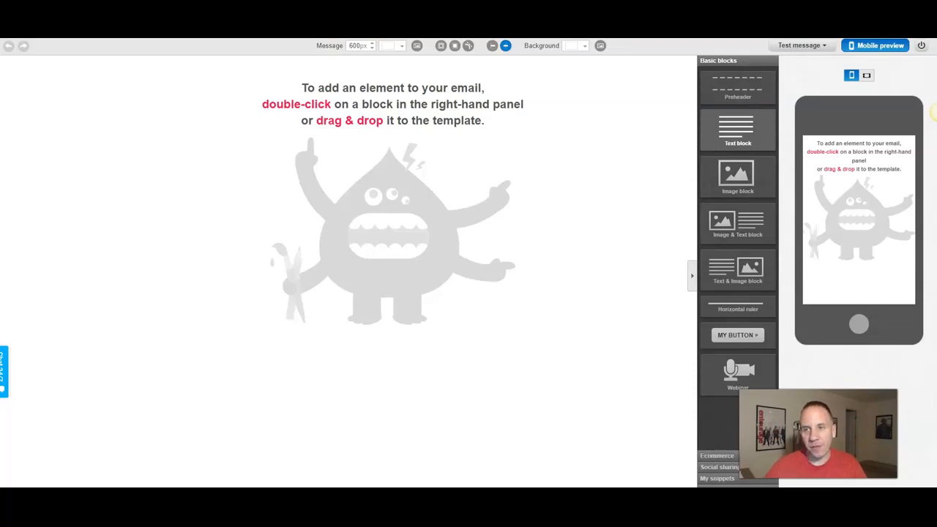
pyautogui.moveTo(738, 130); pyautogui.dragTo(357, 113)
# Switch to the Google Docs document and copy the Email 1 body from "Hey NAME!" through the P.S. line.
pyautogui.hotkey('alt', 'Tab')
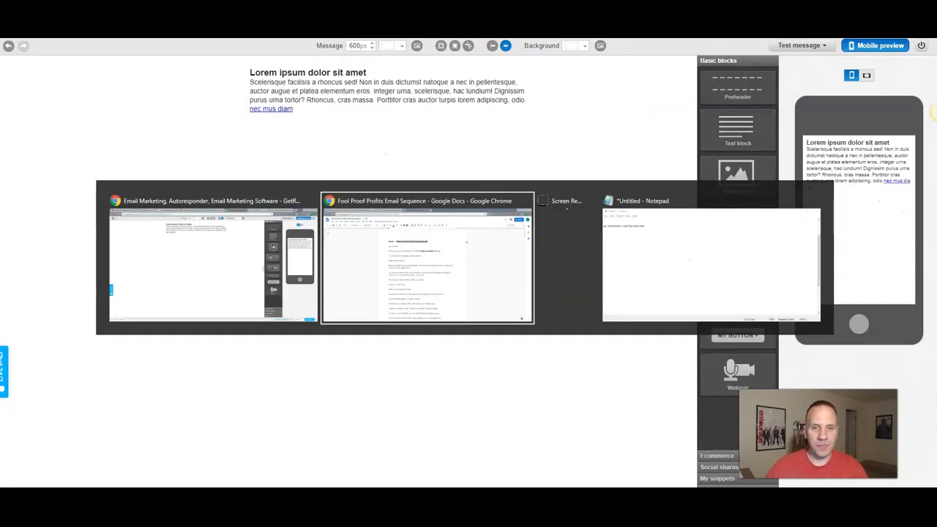
pyautogui.click(288, 183)
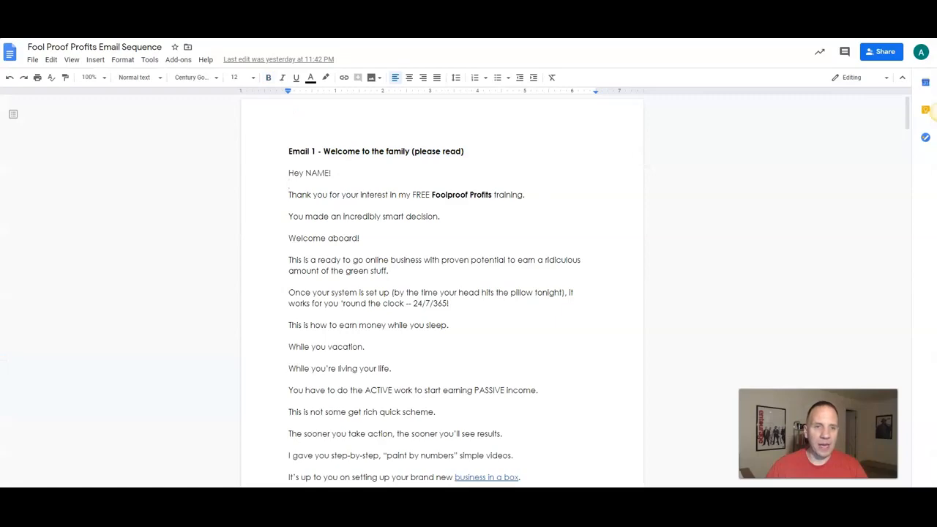
pyautogui.moveTo(288, 174); pyautogui.dragTo(543, 251)
pyautogui.scroll(-1, 288, 259)
pyautogui.scroll(-11, 307, 227)
pyautogui.scroll(-6, 368, 245)
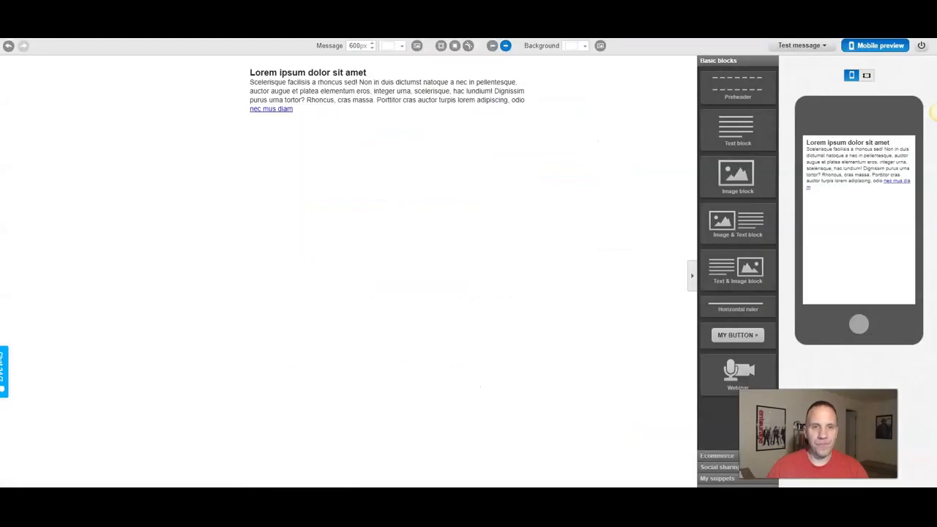
# Replace the text block's placeholder in GetResponse with the copied email and remove the extra line after "You made an incredibly smart decision.".
pyautogui.click(395, 91)
pyautogui.hotkey('ctrl', 'a')
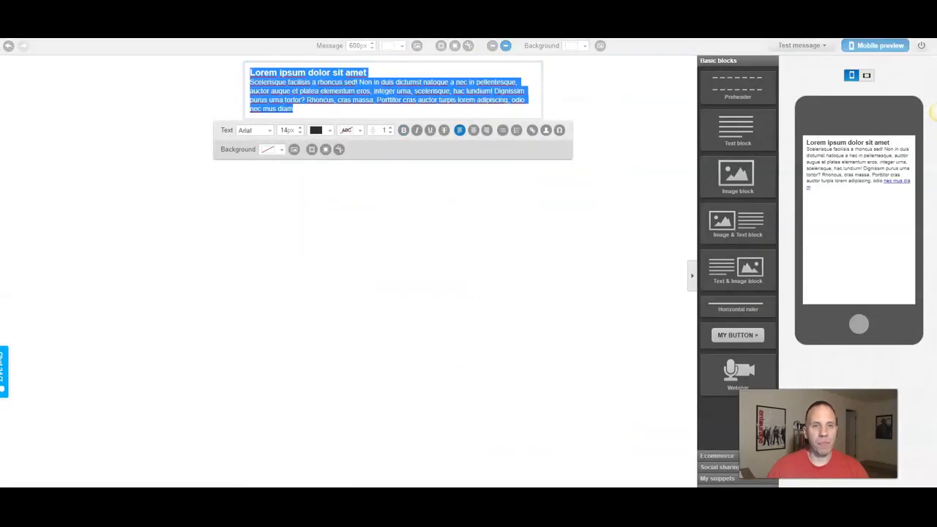
pyautogui.hotkey('ctrl', 'v')
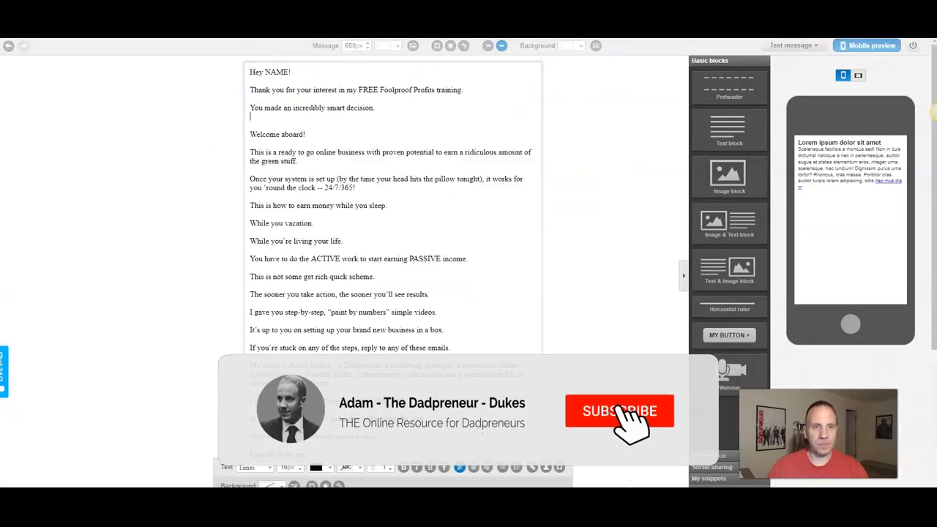
pyautogui.press('BackSpace')
# Set the font of the entire email text to Arial.
pyautogui.hotkey('ctrl', 'a')
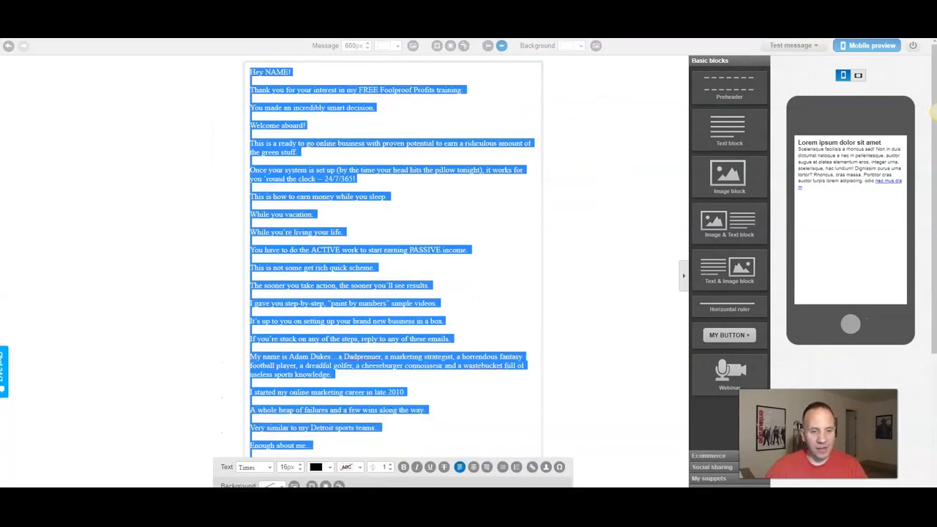
pyautogui.click(255, 467)
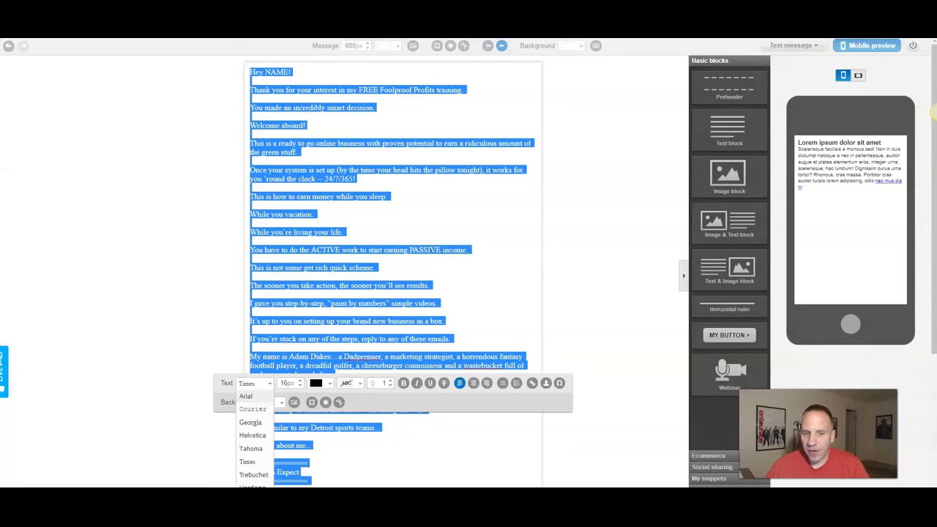
pyautogui.click(246, 395)
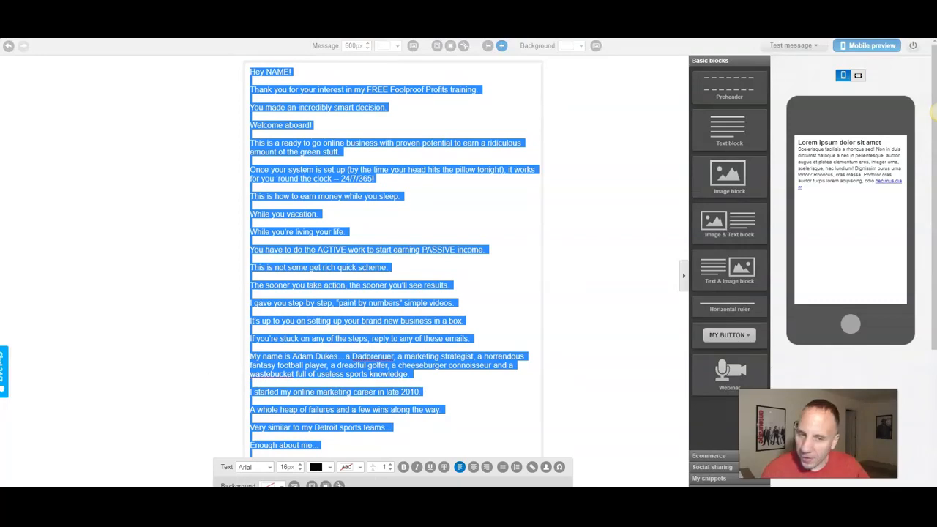
pyautogui.click(391, 267)
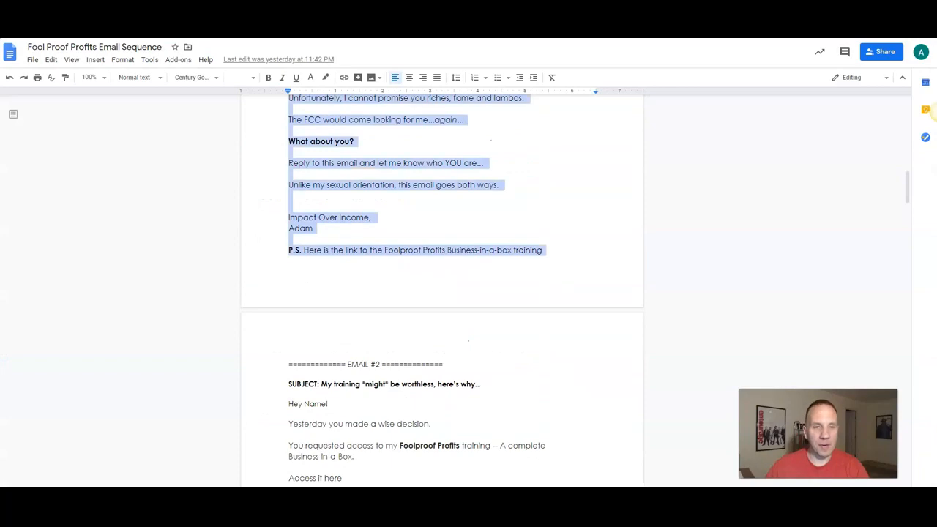
# Check the formatting of Email 1 in the Google Docs document and bold "Foolproof Profits" in the email's opening sentence.
pyautogui.scroll(15, 439, 292)
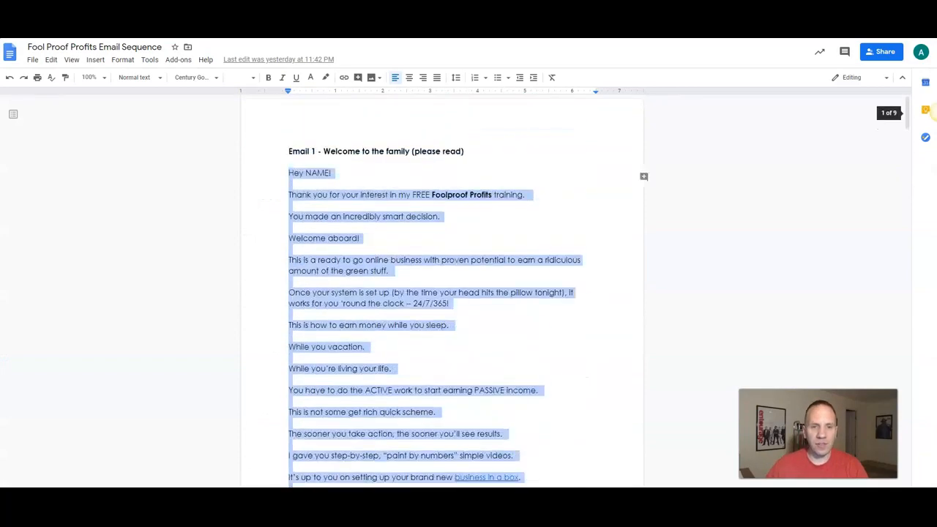
pyautogui.click(289, 206)
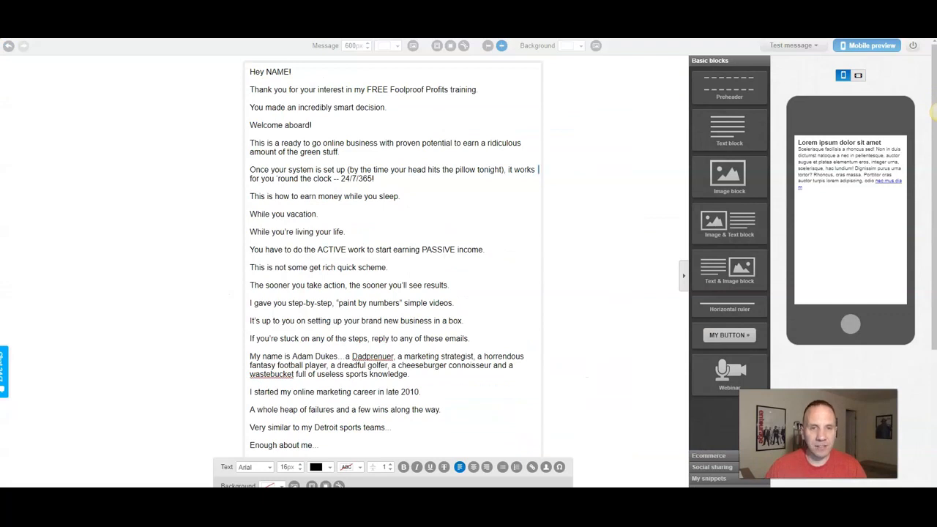
pyautogui.moveTo(390, 90); pyautogui.dragTo(448, 89)
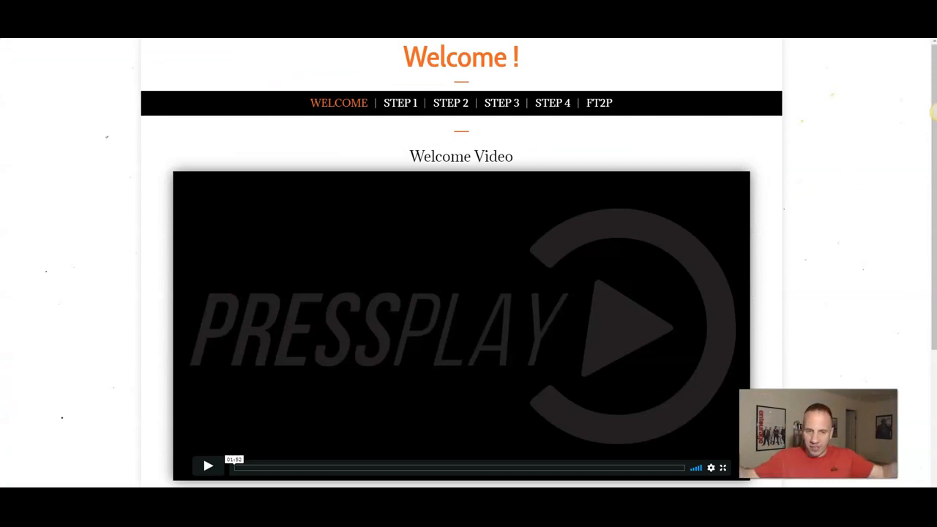
# Review the training website's Welcome page and the Step 1 page with its videos and resource buttons.
pyautogui.scroll(-2, 935, 112)
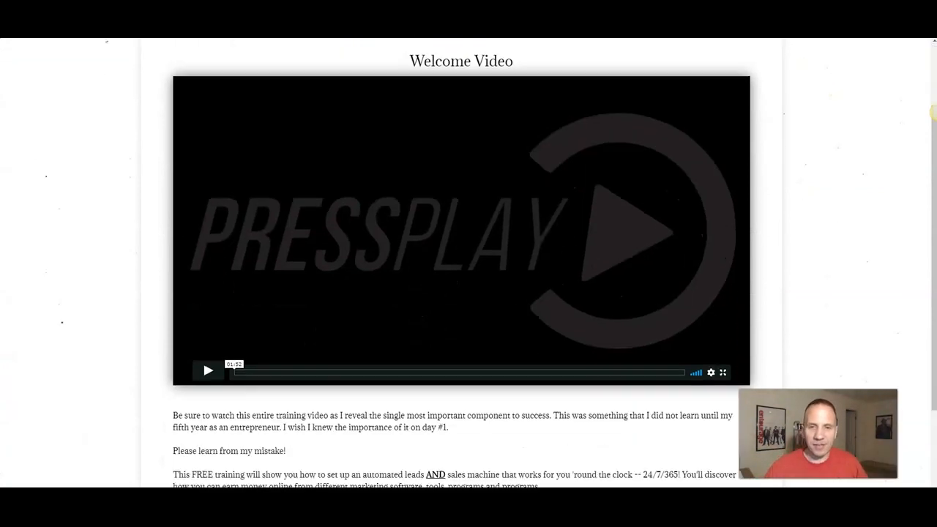
pyautogui.scroll(2, 934, 112)
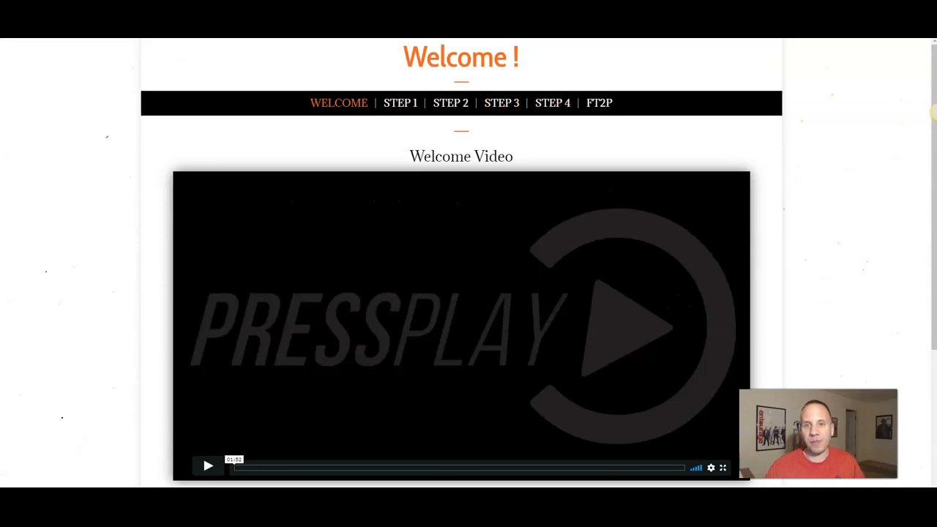
pyautogui.click(400, 103)
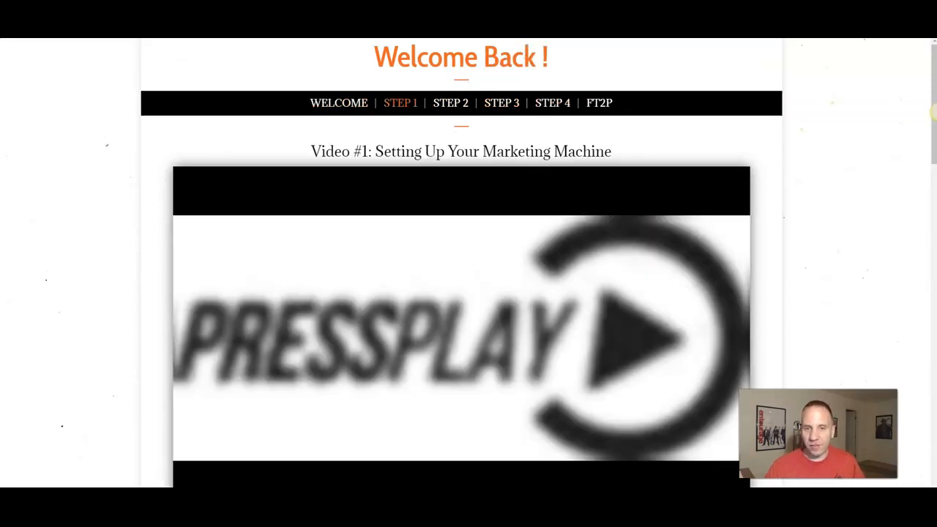
pyautogui.scroll(-6, 461, 293)
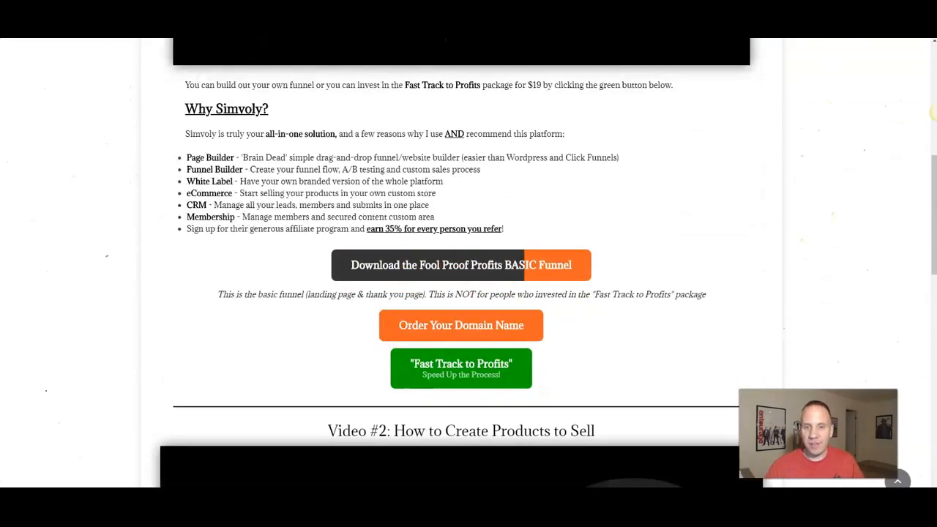
pyautogui.scroll(6, 461, 325)
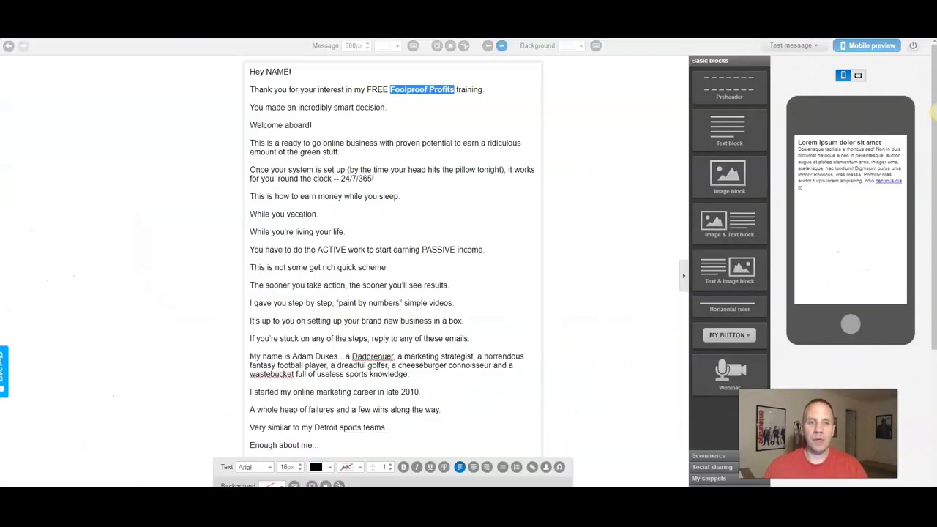
# Check the Google Docs document for linked text and link "business in a box" in the email to the copied URL.
pyautogui.hotkey('alt', 'Tab')
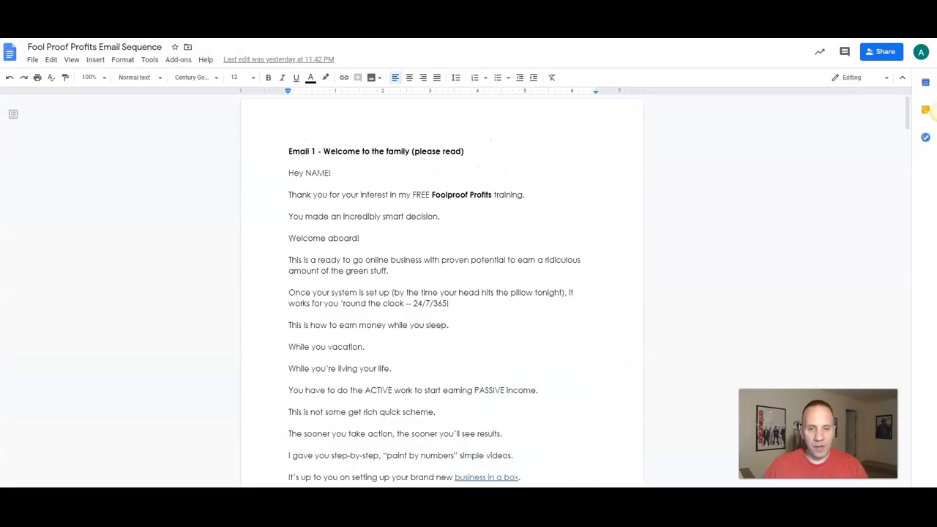
pyautogui.scroll(-2, 441, 285)
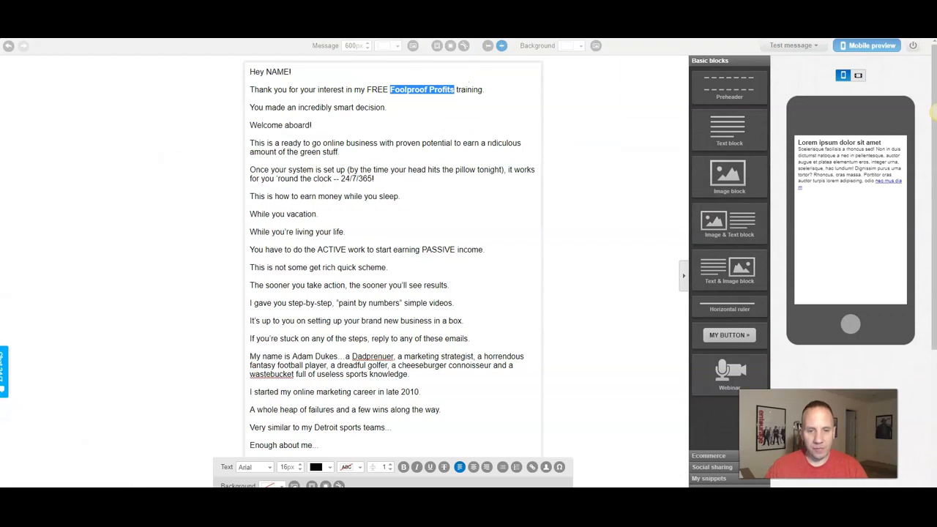
pyautogui.moveTo(400, 321); pyautogui.dragTo(462, 321)
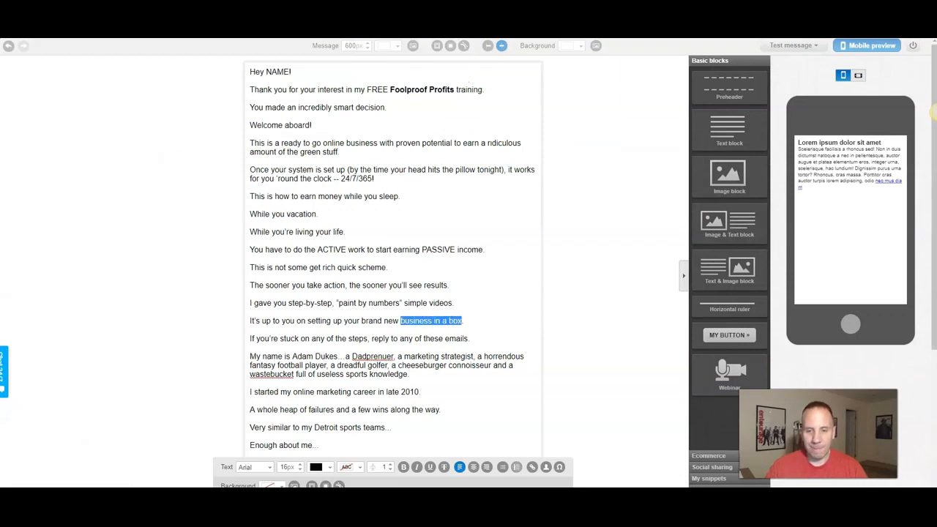
pyautogui.click(531, 467)
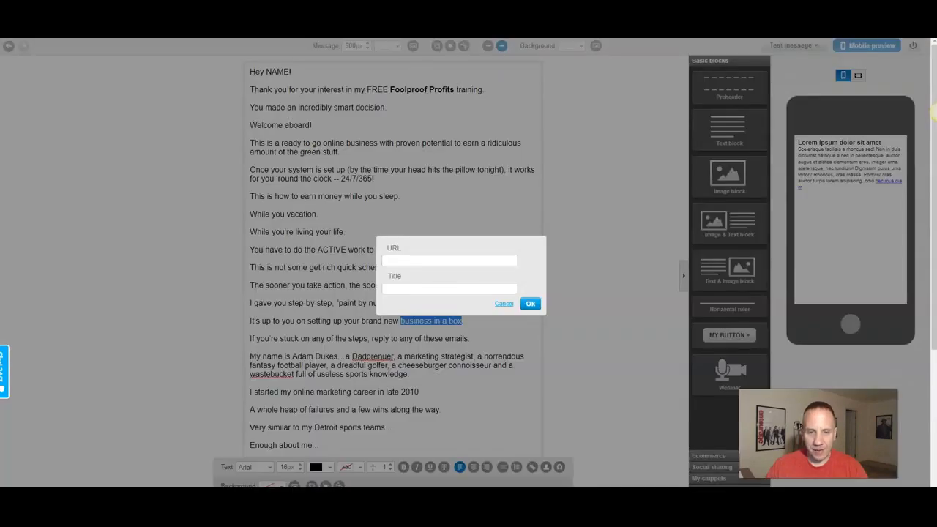
pyautogui.click(449, 261)
pyautogui.hotkey('ctrl', 'v')
pyautogui.click(531, 304)
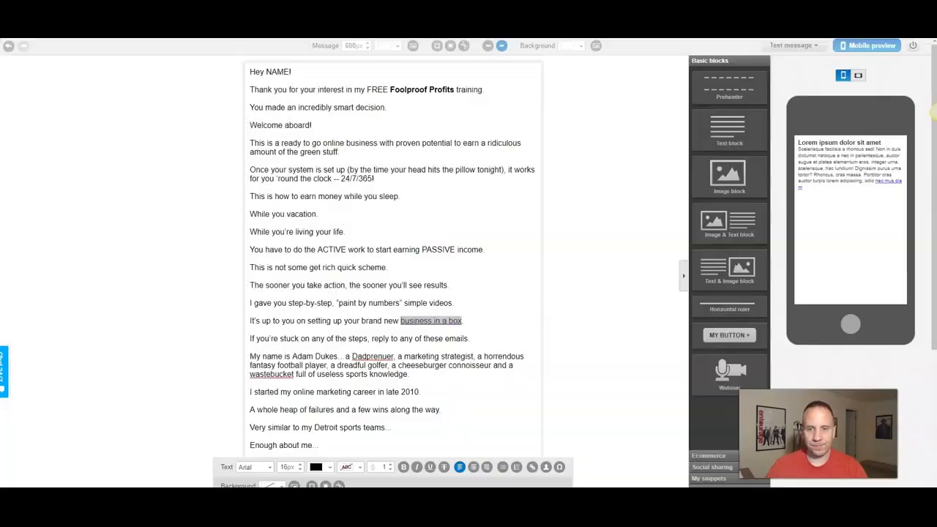
pyautogui.click(465, 321)
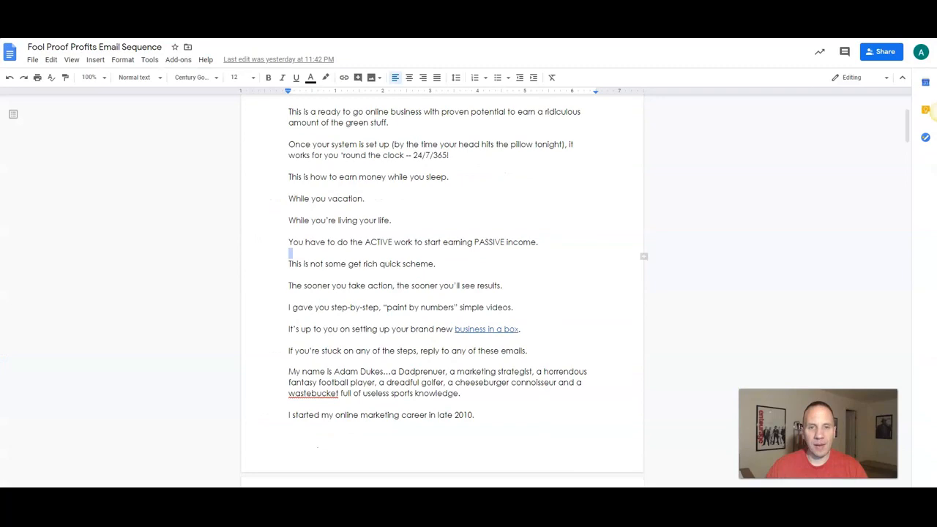
# Compare the rest of the email with the Google Docs document and bold the line "You're going to notice...." under What to Expect.
pyautogui.scroll(3, 441, 292)
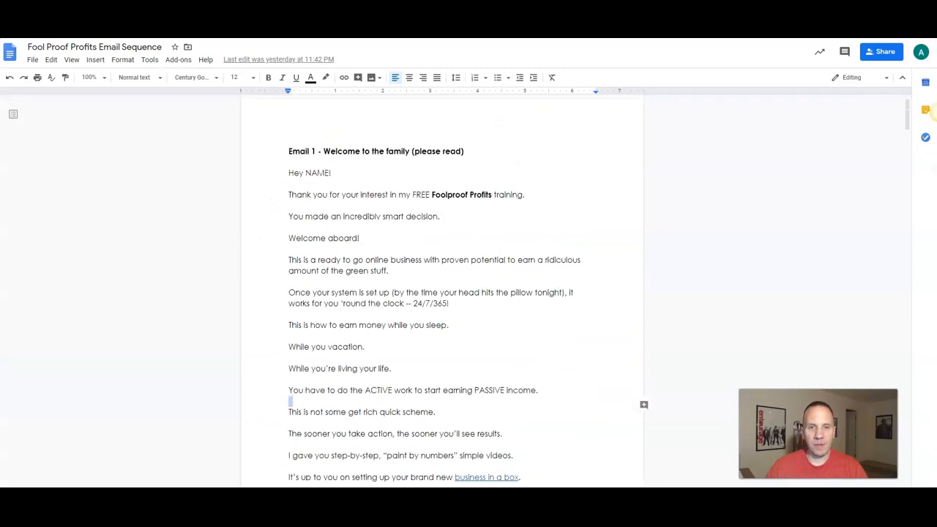
pyautogui.scroll(-2, 441, 293)
pyautogui.scroll(-6, 442, 293)
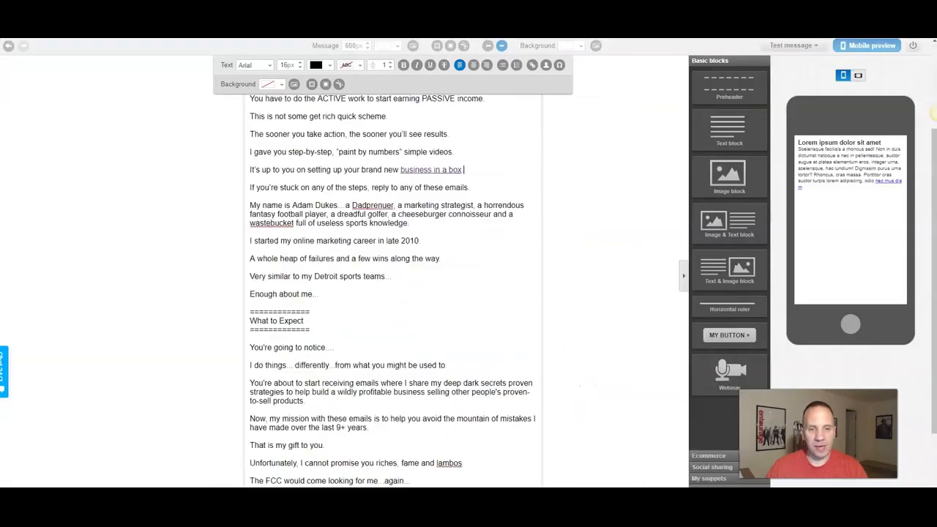
pyautogui.scroll(-2, 393, 293)
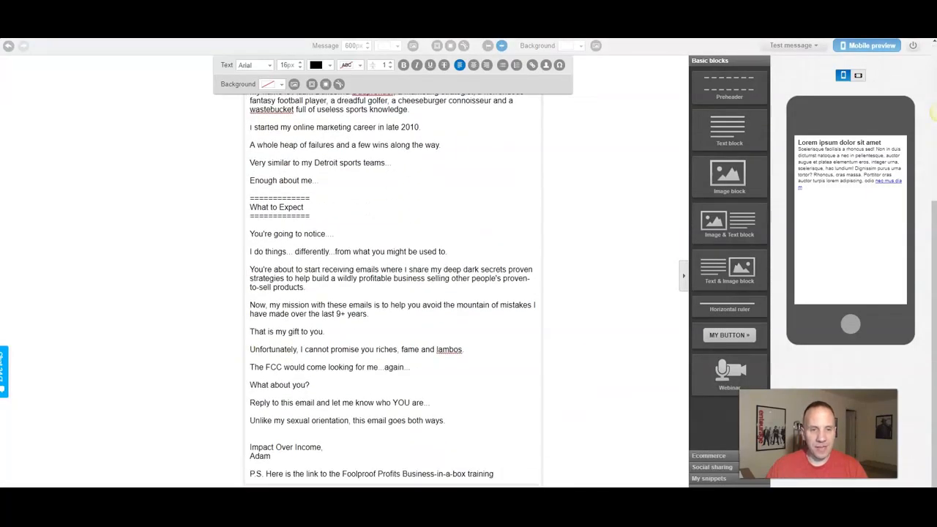
pyautogui.moveTo(334, 234); pyautogui.dragTo(238, 234)
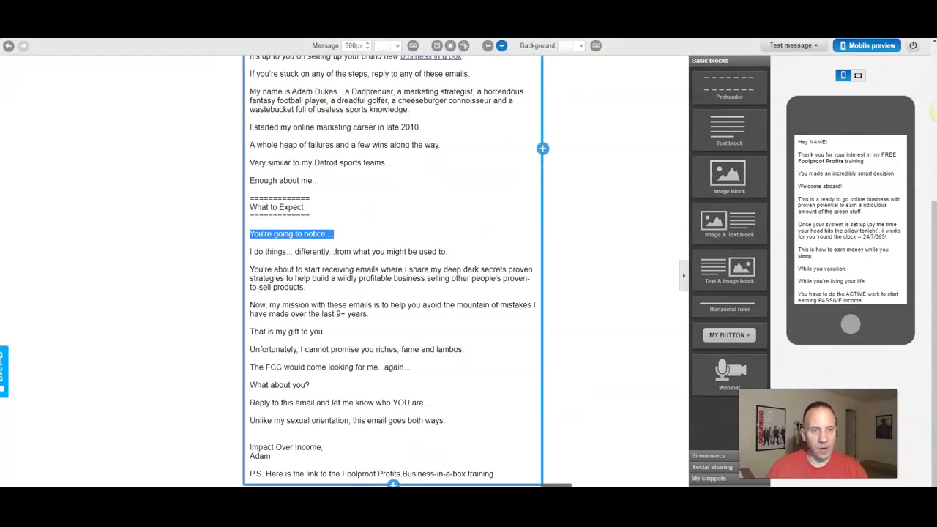
pyautogui.click(322, 234)
pyautogui.scroll(-4, 393, 292)
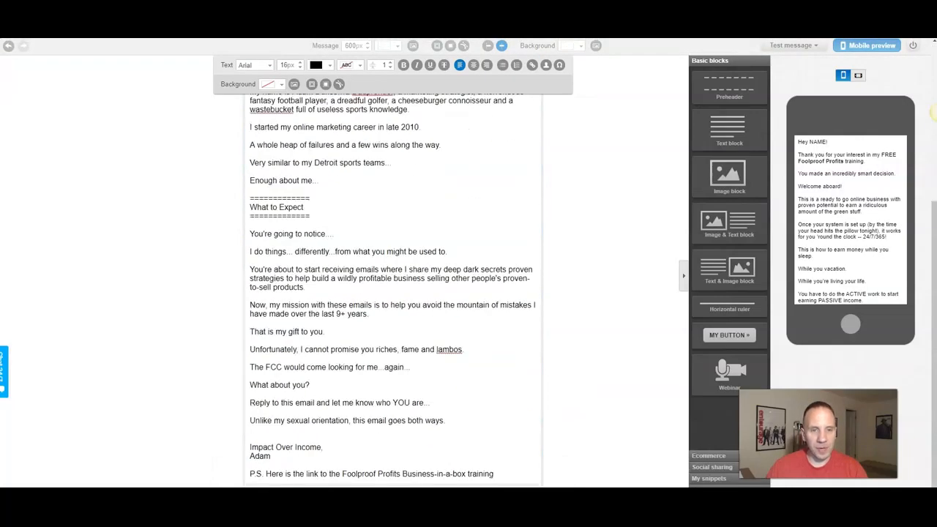
pyautogui.click(251, 243)
pyautogui.tripleClick(294, 234)
pyautogui.hotkey('ctrl', 'b')
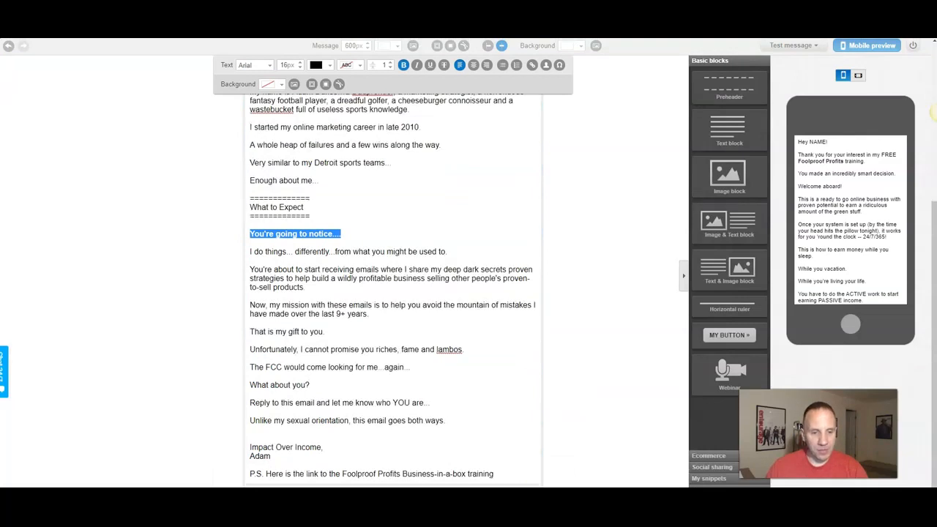
# Bold the "P.S." label in the email's last line.
pyautogui.moveTo(264, 474); pyautogui.dragTo(248, 474)
pyautogui.hotkey('ctrl', 'b')
pyautogui.click(251, 439)
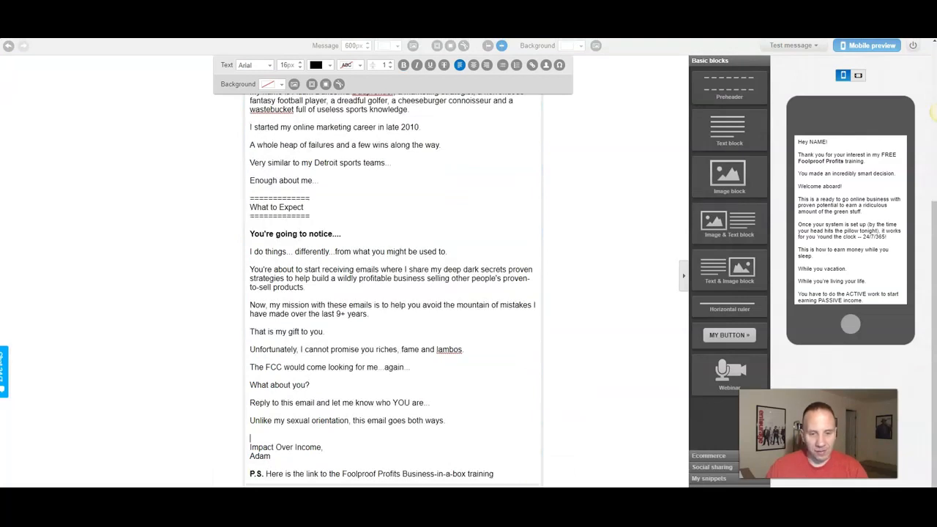
# Link "Foolproof Profits Business-in-a-box training" in the P.S. line to the copied URL.
pyautogui.moveTo(341, 474); pyautogui.dragTo(494, 474)
pyautogui.click(531, 64)
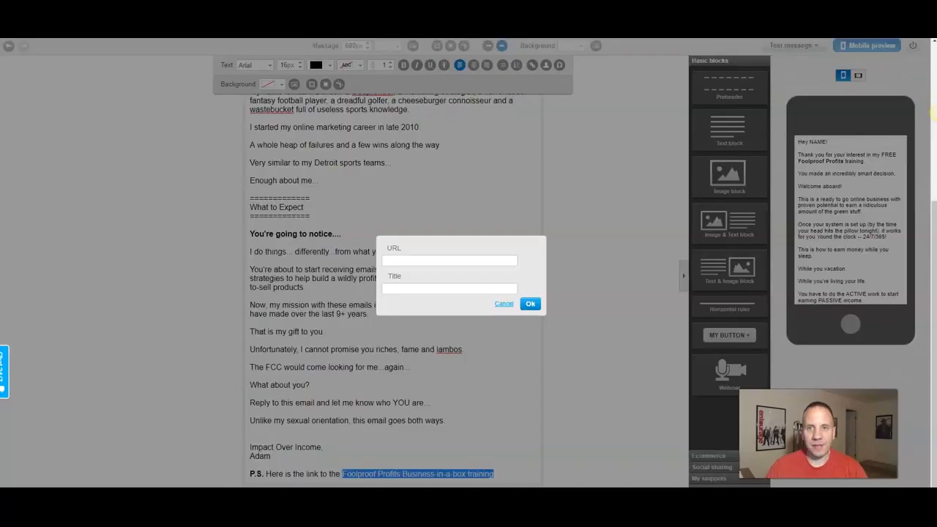
pyautogui.hotkey('ctrl', 'v')
pyautogui.press('Return')
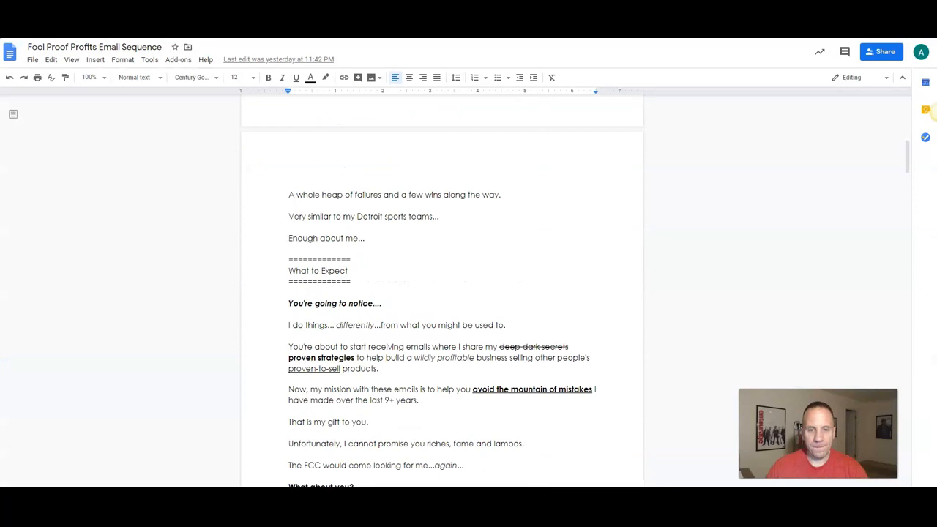
# Check the formatting in the Google Docs document, and bold and underline "avoid the mountain of mistakes" in the email.
pyautogui.scroll(-3, 442, 292)
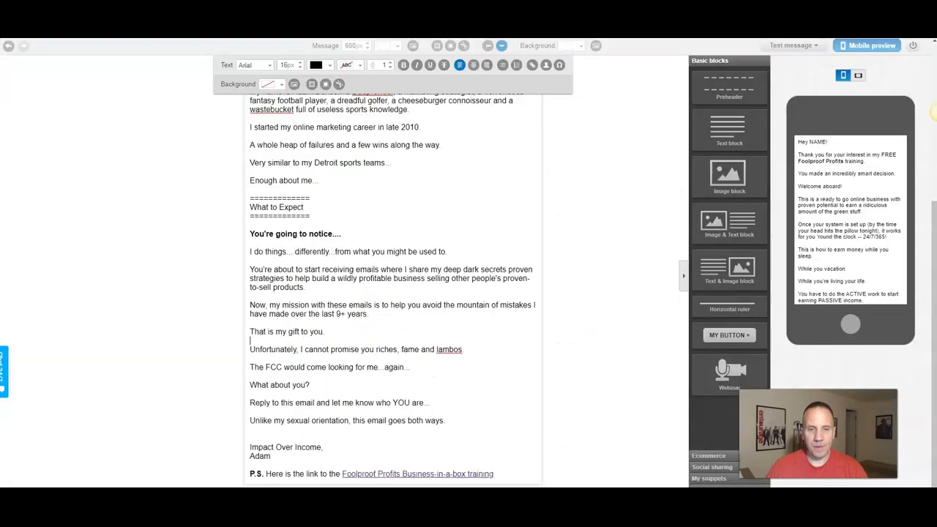
pyautogui.scroll(3, 395, 293)
pyautogui.scroll(-3, 395, 293)
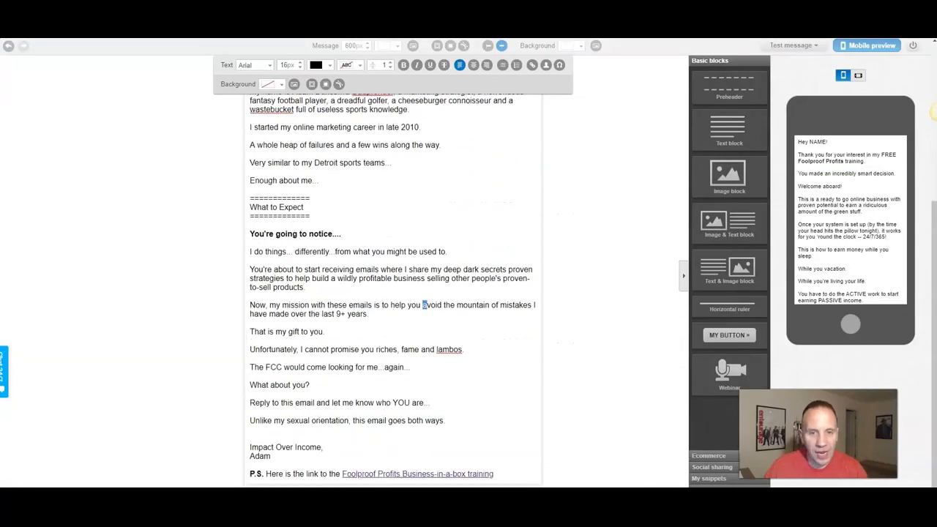
pyautogui.moveTo(422, 306); pyautogui.dragTo(531, 306)
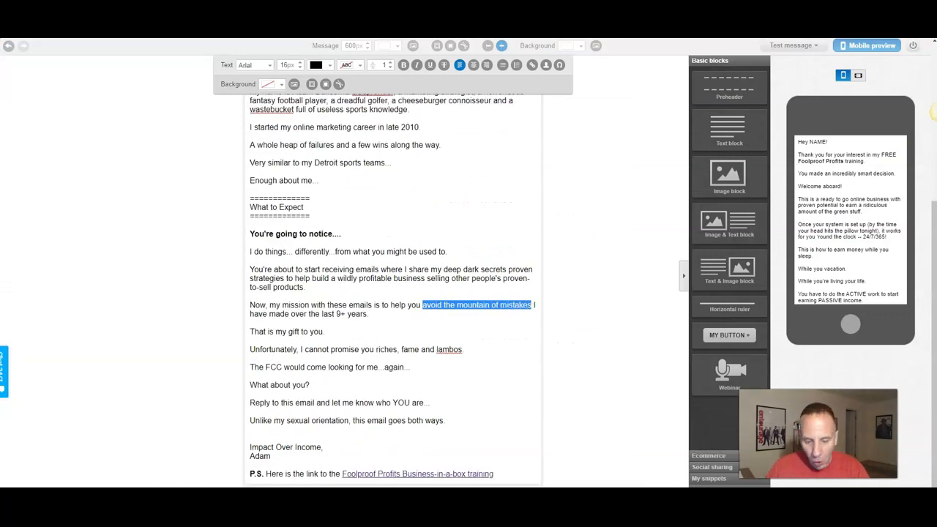
pyautogui.hotkey('ctrl', 'u')
pyautogui.hotkey('ctrl', 'b')
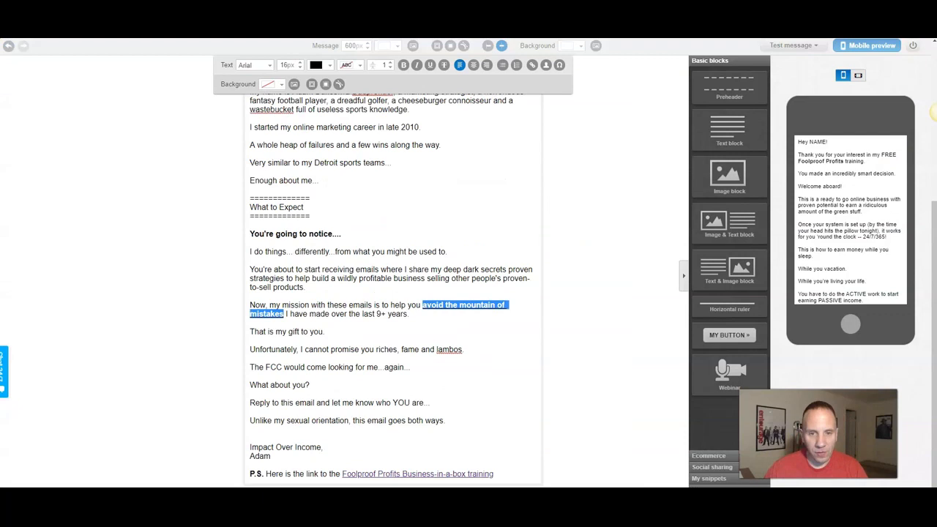
# Strike through "deep dark secrets" and bold "proven strategies" in the paragraph about receiving emails.
pyautogui.moveTo(443, 269); pyautogui.dragTo(507, 270)
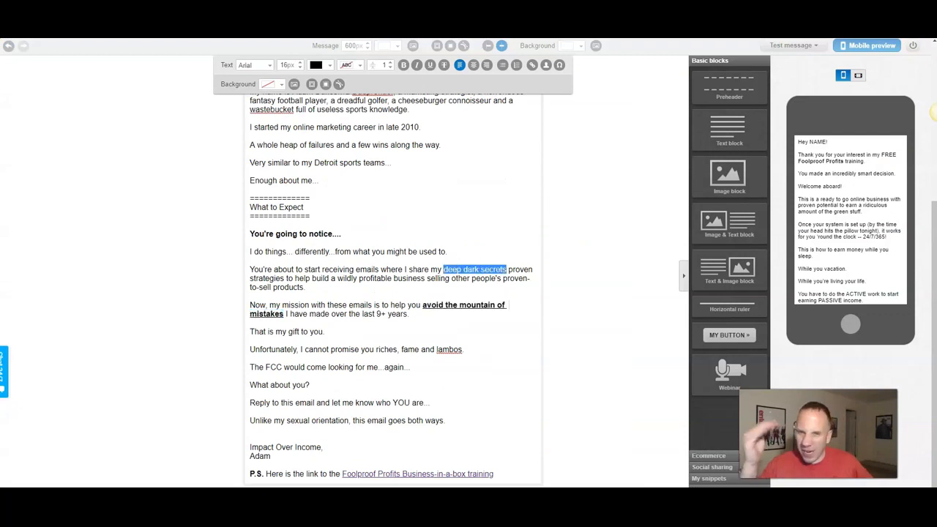
pyautogui.click(443, 65)
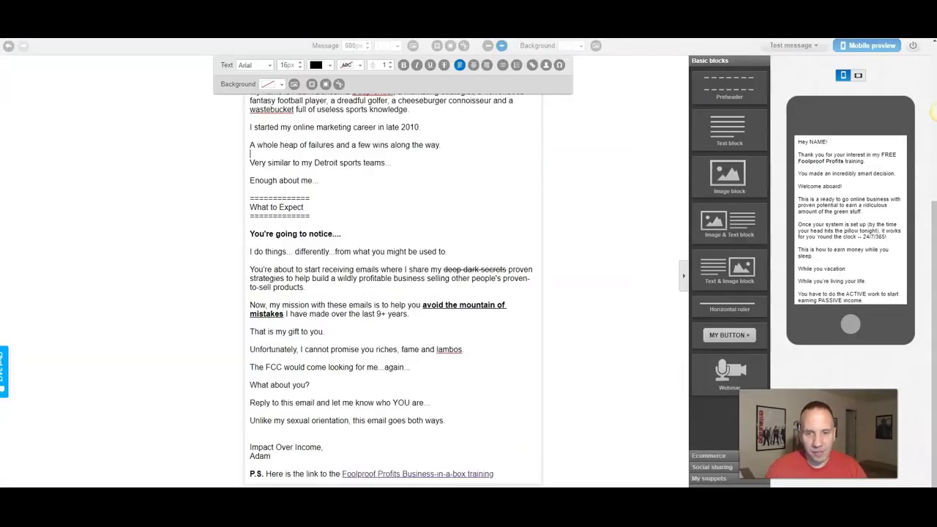
pyautogui.moveTo(508, 269); pyautogui.dragTo(283, 278)
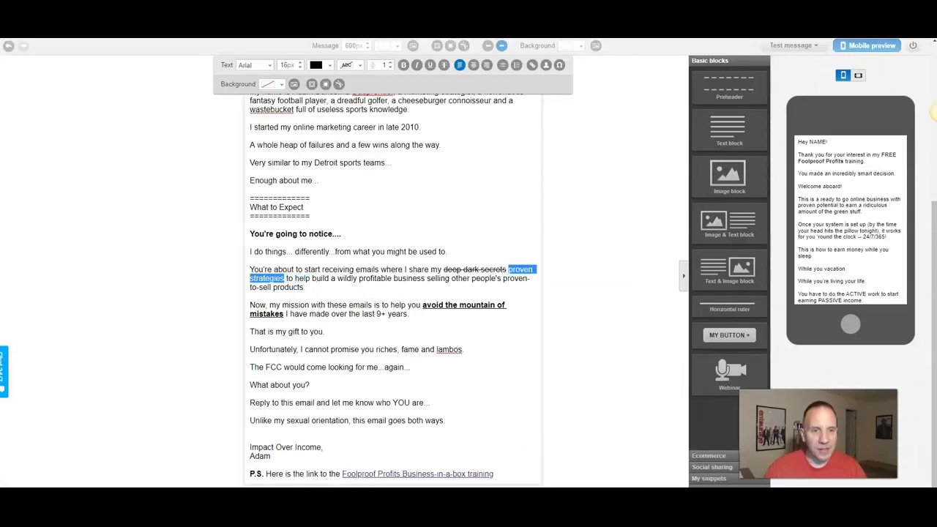
pyautogui.hotkey('ctrl', 'b')
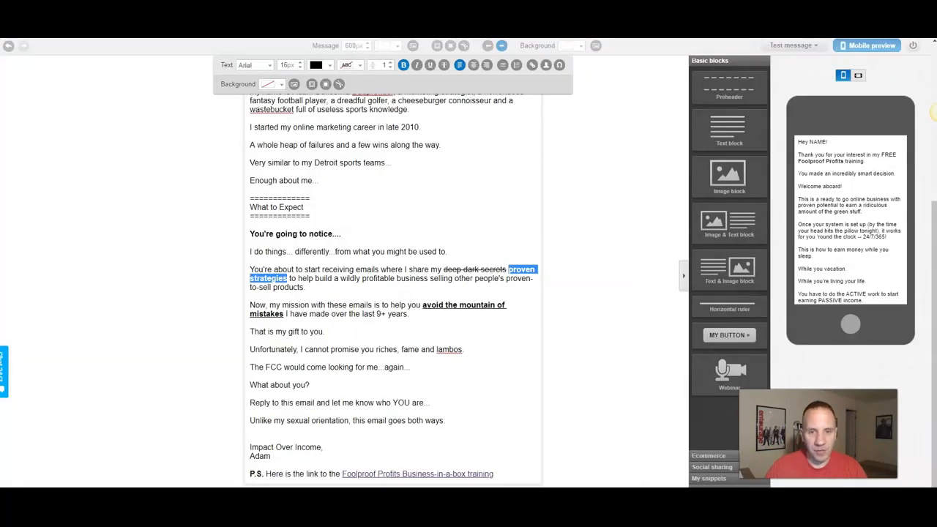
# Underline "proven-to-sell" in the same paragraph and bold the line "What about you?".
pyautogui.moveTo(506, 278); pyautogui.dragTo(271, 287)
pyautogui.click(430, 65)
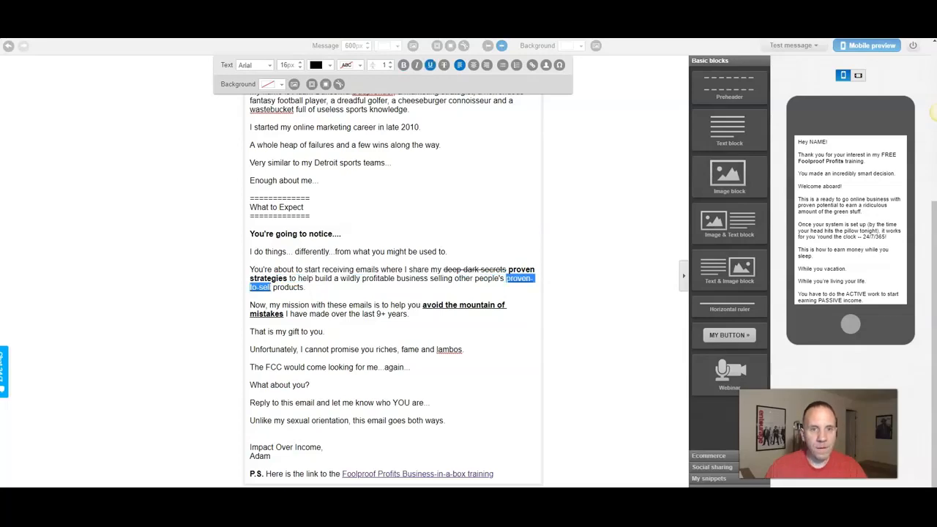
pyautogui.click(250, 171)
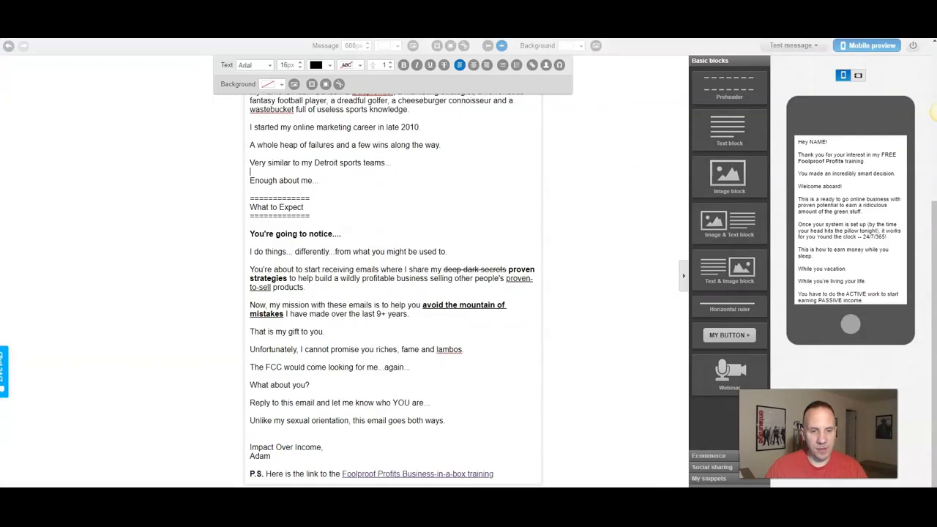
pyautogui.moveTo(310, 385); pyautogui.dragTo(250, 385)
pyautogui.hotkey('ctrl', 'b')
pyautogui.click(328, 332)
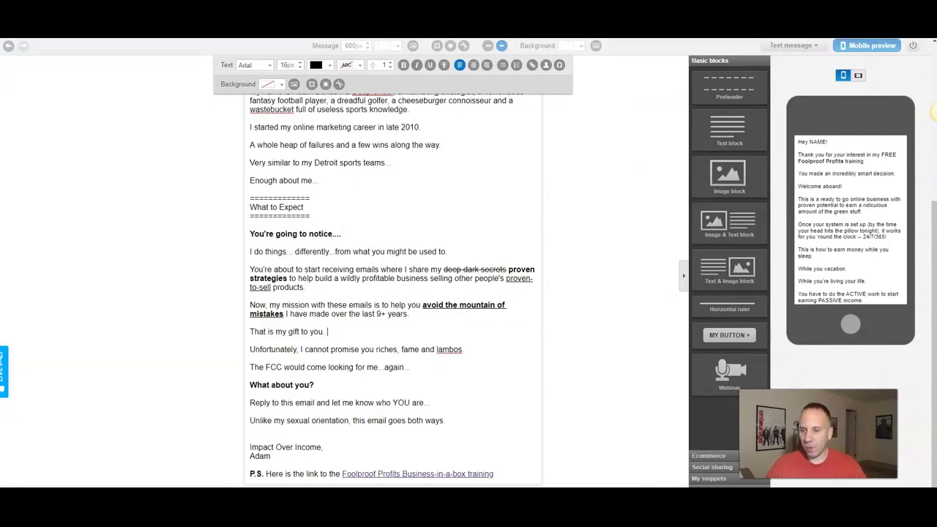
# Save the finished first email as a draft.
pyautogui.scroll(-1, 468, 263)
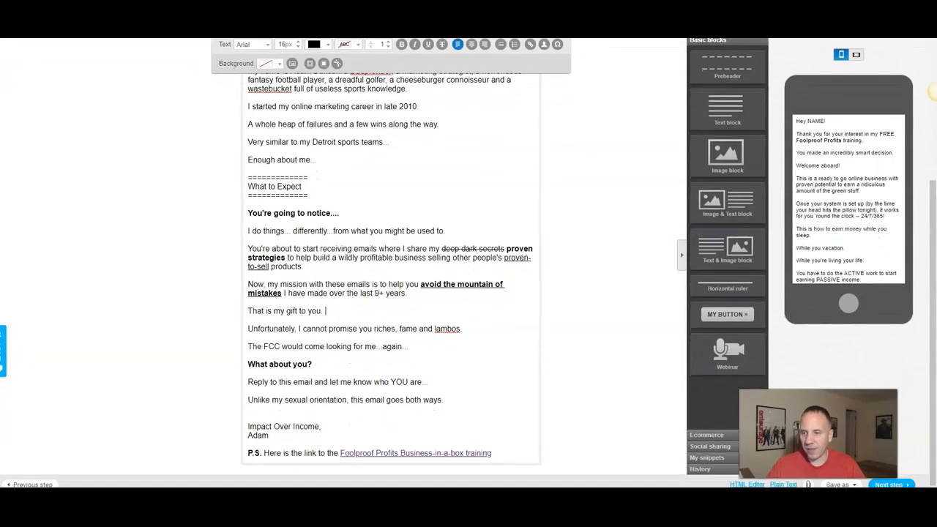
pyautogui.moveTo(818, 433); pyautogui.dragTo(825, 401)
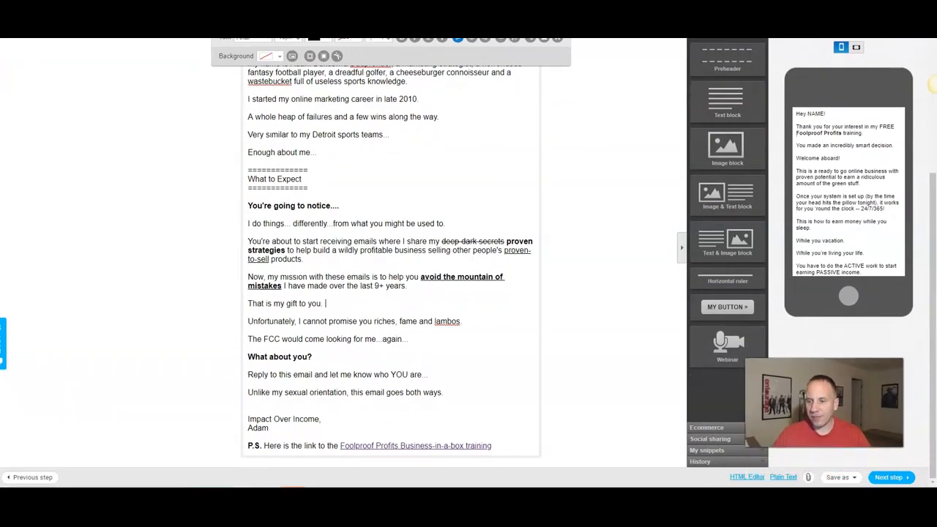
pyautogui.moveTo(838, 477)
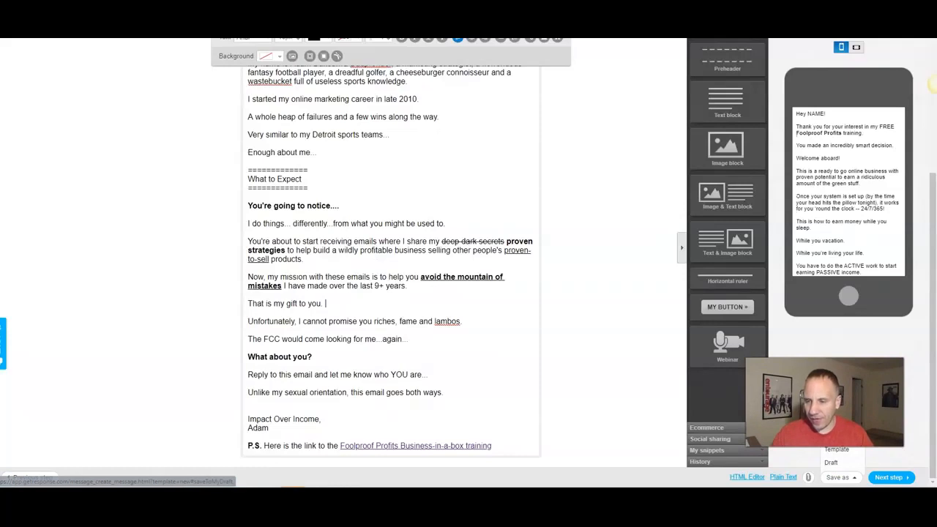
pyautogui.click(830, 462)
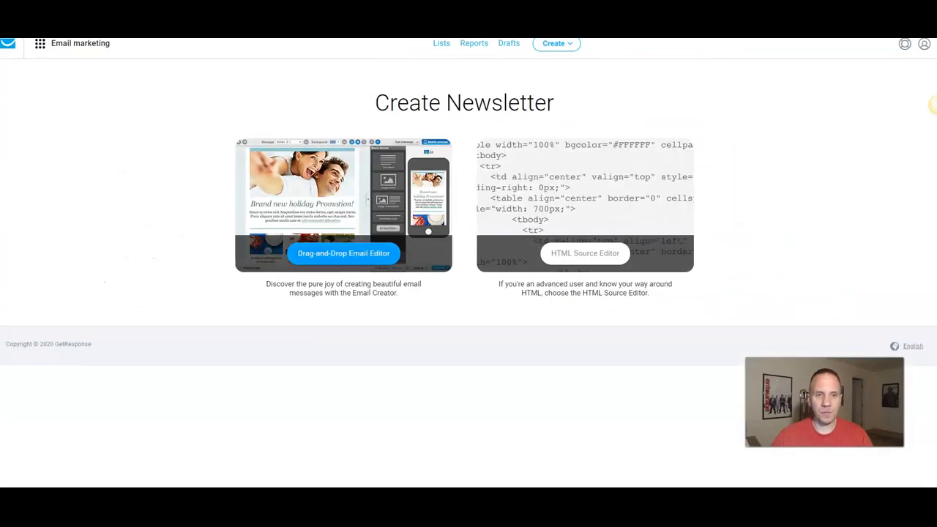
# Start a new newsletter with the Drag-and-Drop Email Editor and set its linked list to foolproof_profits.
pyautogui.click(343, 254)
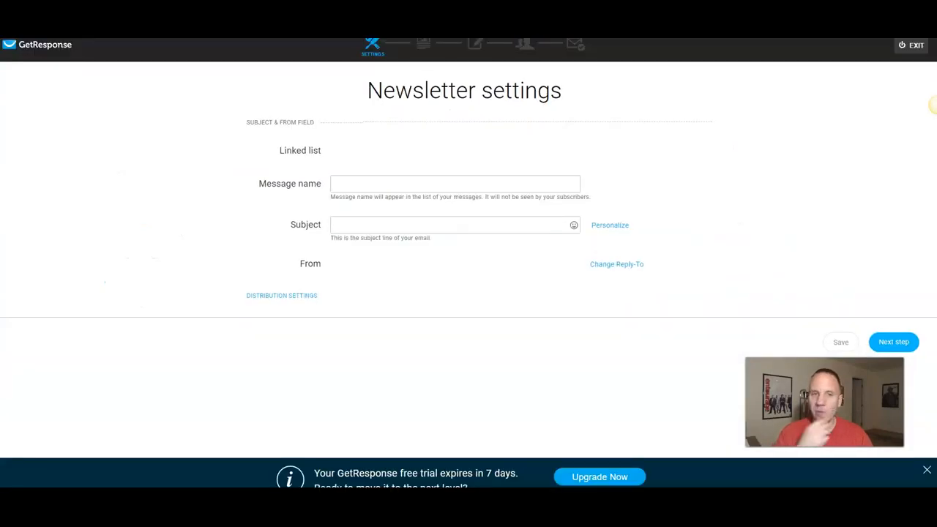
pyautogui.click(454, 151)
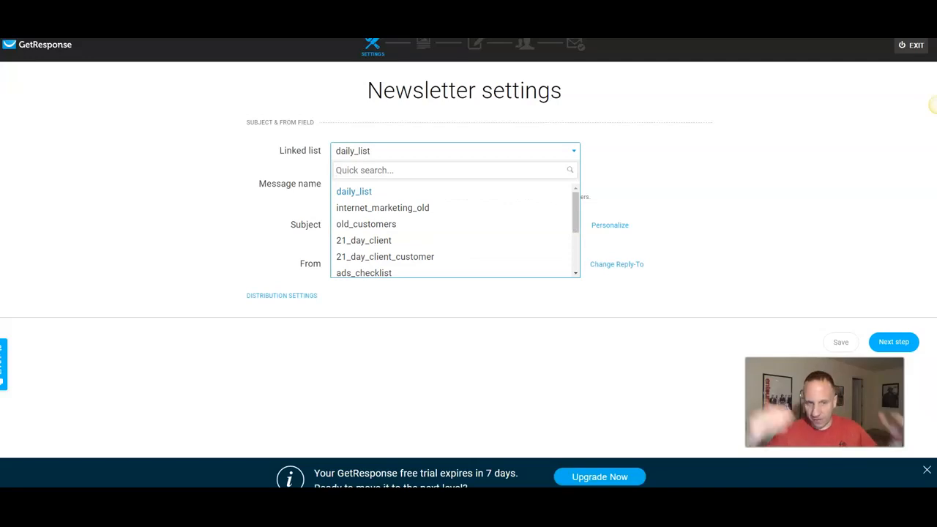
pyautogui.scroll(-1, 454, 232)
pyautogui.scroll(-1, 381, 252)
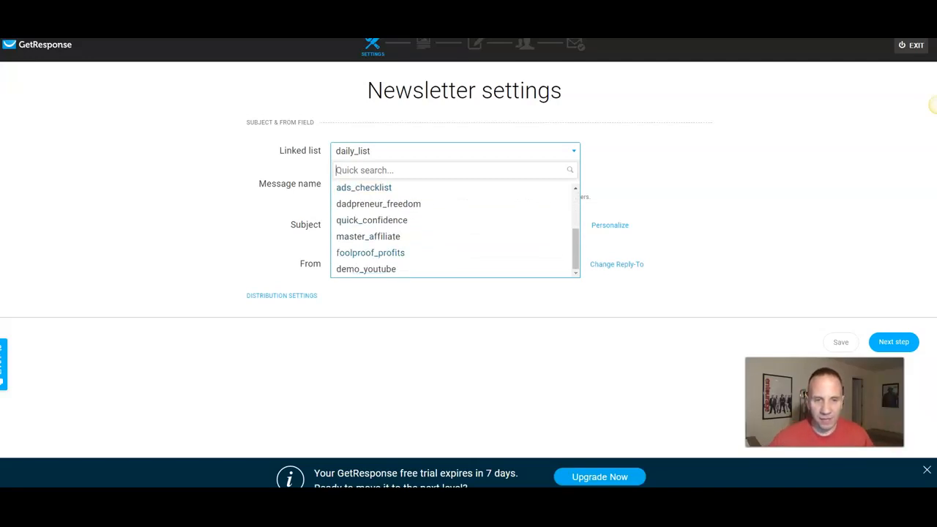
pyautogui.click(370, 252)
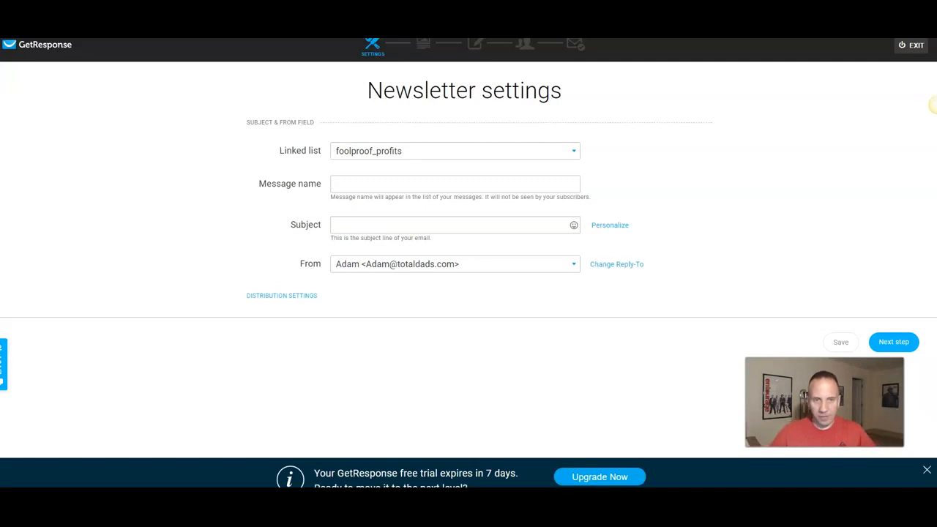
# Name the new message "Foolproof Profits Email #2".
pyautogui.click(395, 183)
pyautogui.write('Foo')
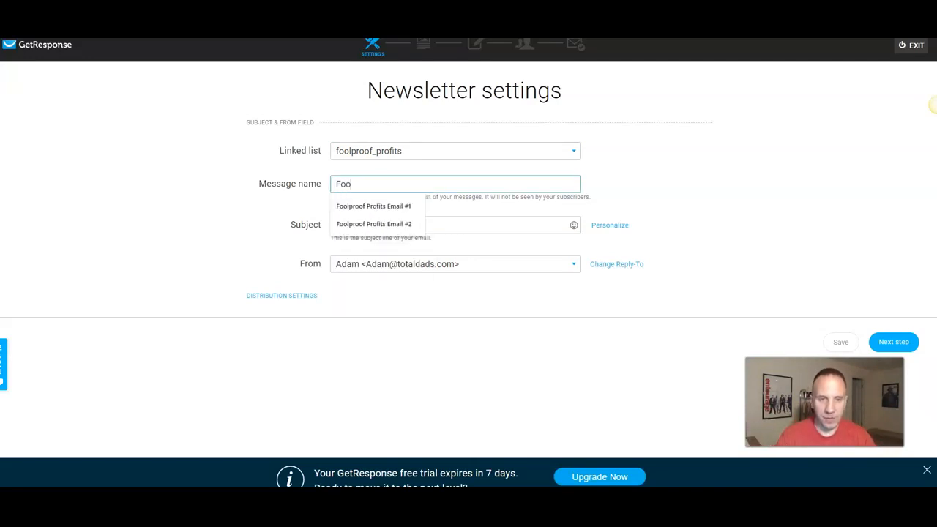
pyautogui.press('Down')
pyautogui.press('Down')
pyautogui.press('Return')
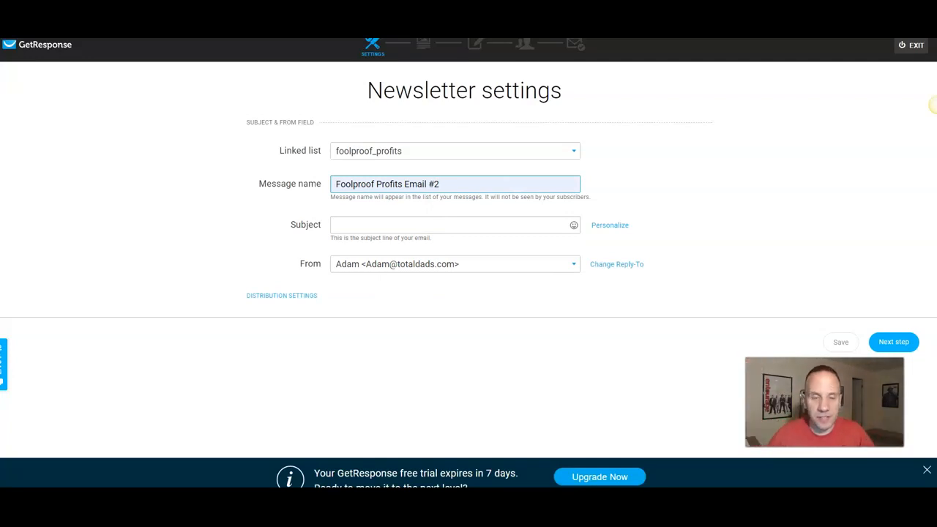
# Copy Email #2's subject from the Google Docs document and enter "My training *might* be worthless, here's why..." as the newsletter subject.
pyautogui.hotkey('ctrl', 'Tab')
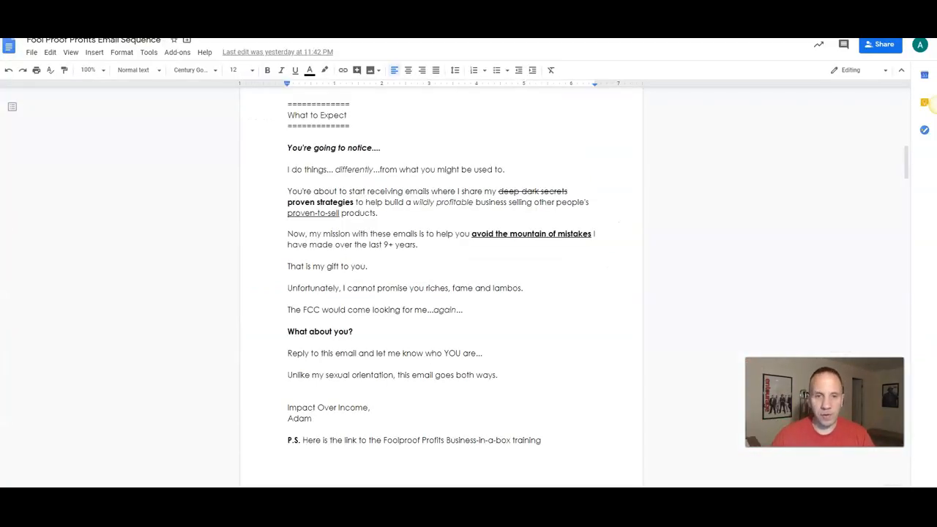
pyautogui.scroll(-6, 441, 285)
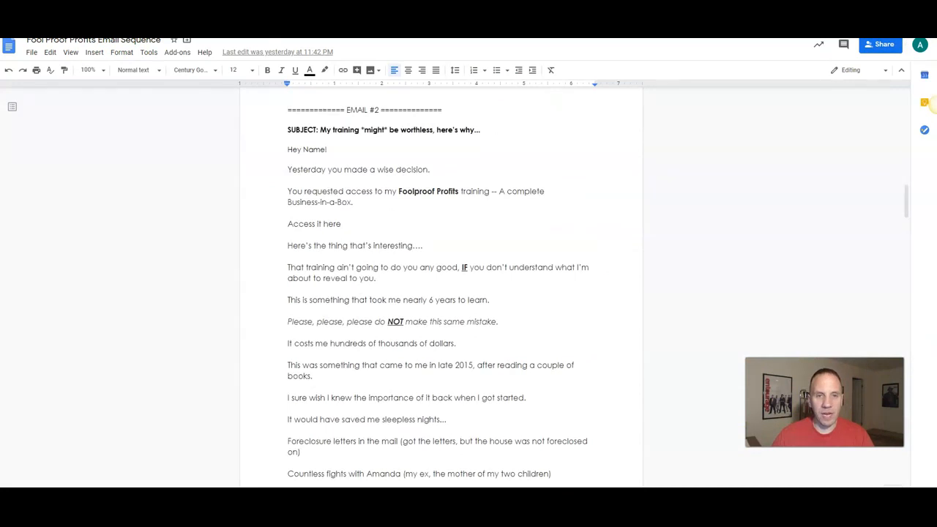
pyautogui.moveTo(319, 130); pyautogui.dragTo(481, 130)
pyautogui.hotkey('ctrl', 'c')
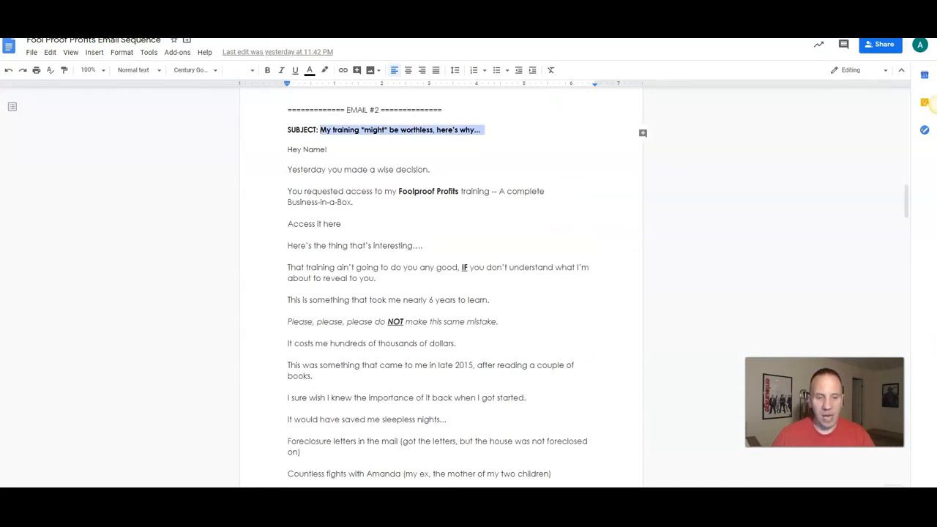
pyautogui.hotkey('ctrl', 'Tab')
pyautogui.press('Tab')
pyautogui.hotkey('ctrl', 'v')
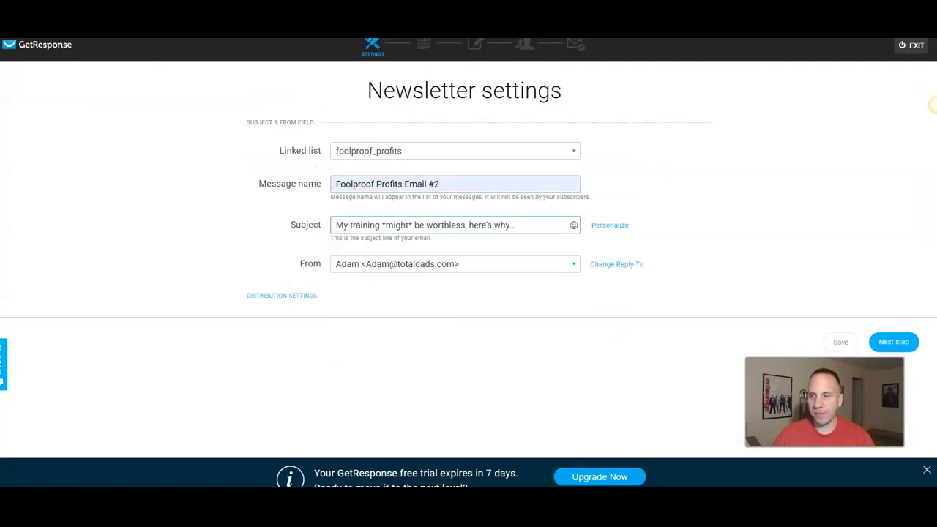
pyautogui.press('Tab')
# Select and copy the full body text of Email #2, starting at "Hey Name!", in the Google Docs document.
pyautogui.hotkey('ctrl', 'Tab')
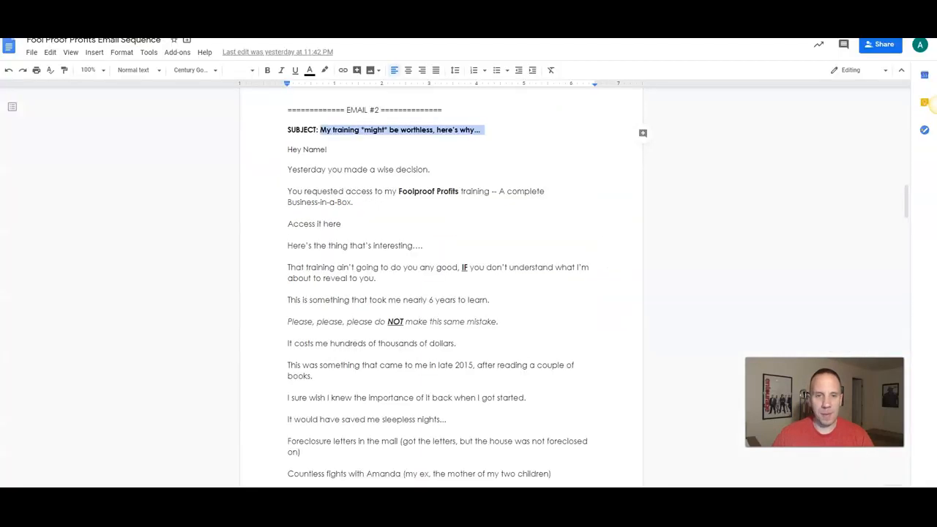
pyautogui.moveTo(322, 170); pyautogui.dragTo(393, 395)
pyautogui.scroll(-8, 395, 184)
pyautogui.scroll(-1, 393, 247)
pyautogui.scroll(-3, 393, 397)
pyautogui.hotkey('shift', 'Down')
pyautogui.hotkey('shift', 'Down')
pyautogui.hotkey('shift', 'Down')
pyautogui.hotkey('shift', 'Down')
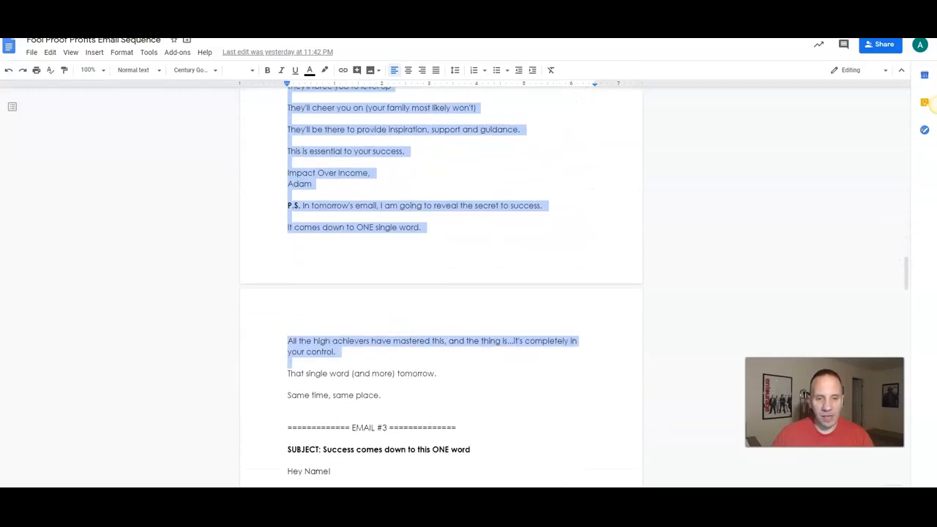
pyautogui.scroll(15, 908, 278)
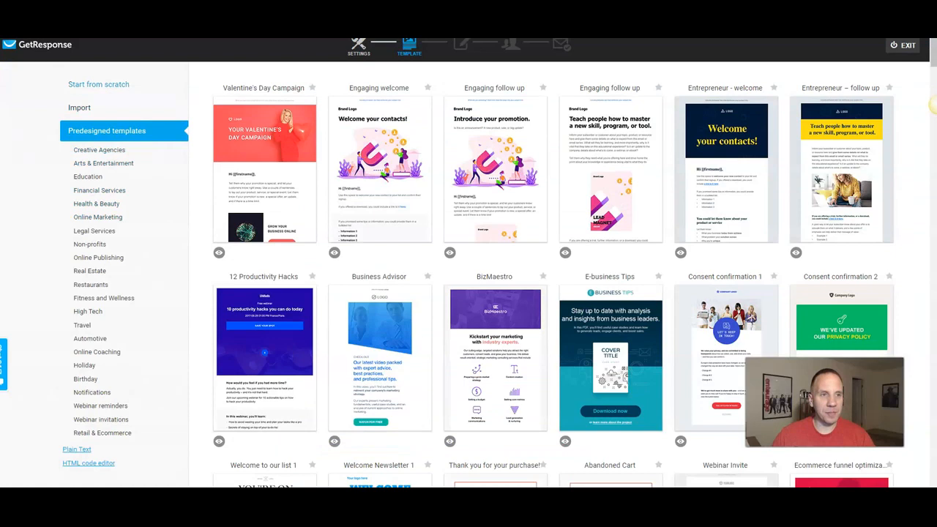
# Start the newsletter design from scratch using the Blank template.
pyautogui.click(99, 84)
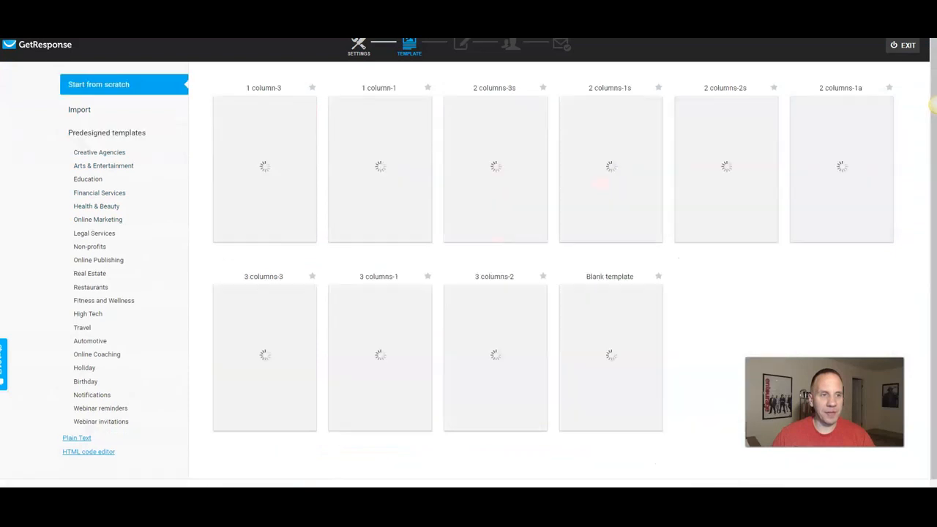
pyautogui.moveTo(610, 358)
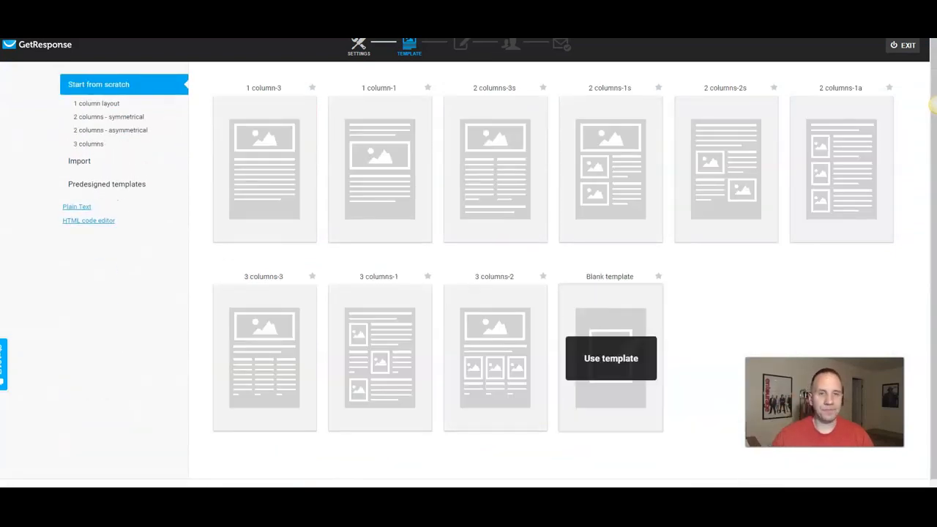
pyautogui.click(610, 358)
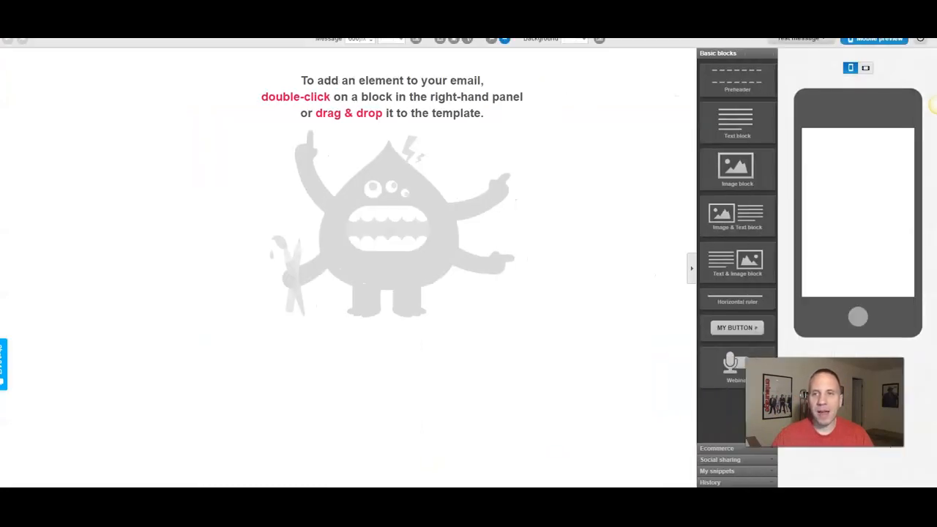
# Add a text block to the empty email, replace its placeholder with the copied Email #2 body, and select all the text.
pyautogui.moveTo(736, 123); pyautogui.dragTo(390, 100)
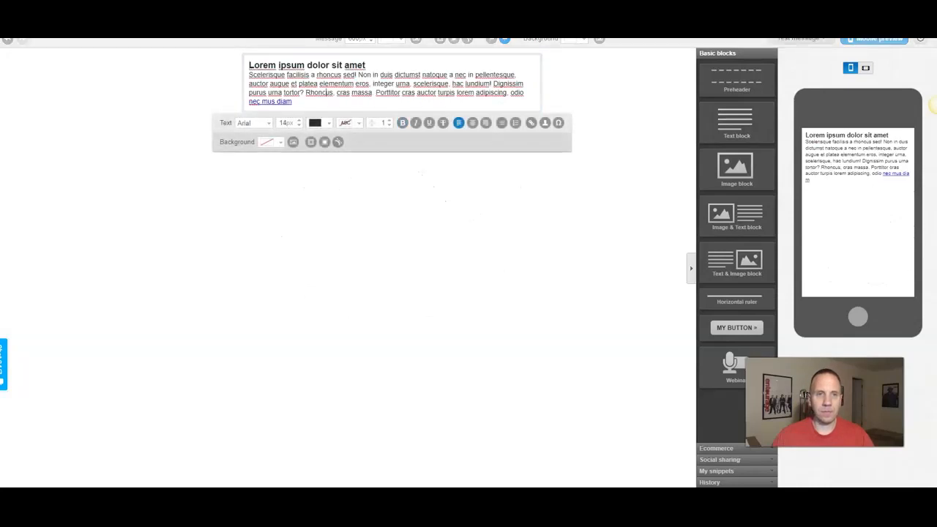
pyautogui.hotkey('ctrl', 'a')
pyautogui.hotkey('ctrl', 'v')
pyautogui.hotkey('ctrl', 'a')
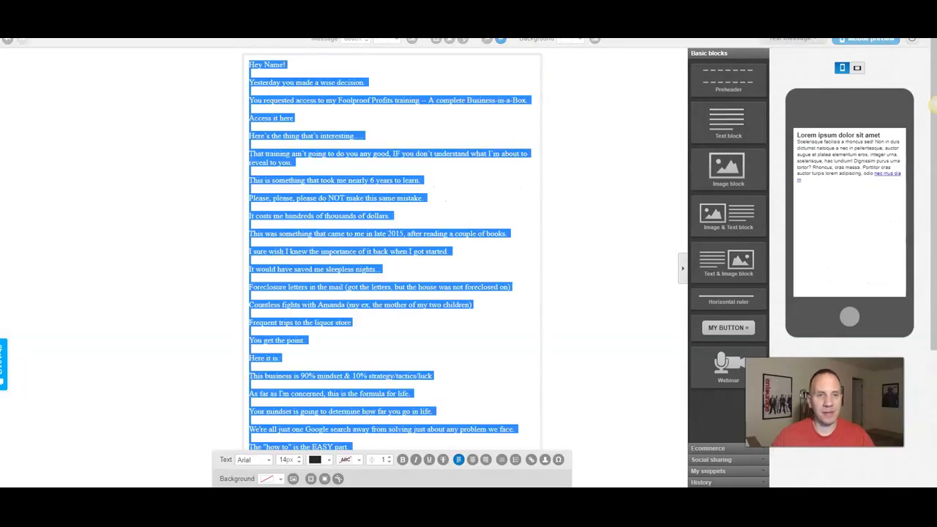
# Set the email body font to Arial and replace the "Name!" placeholder in the greeting with the [[firstname]] contact field.
pyautogui.click(253, 458)
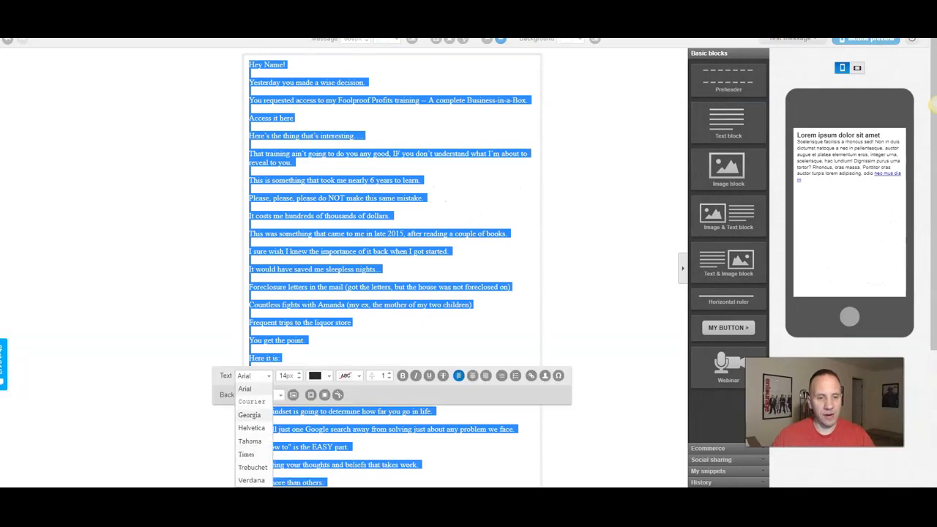
pyautogui.click(244, 389)
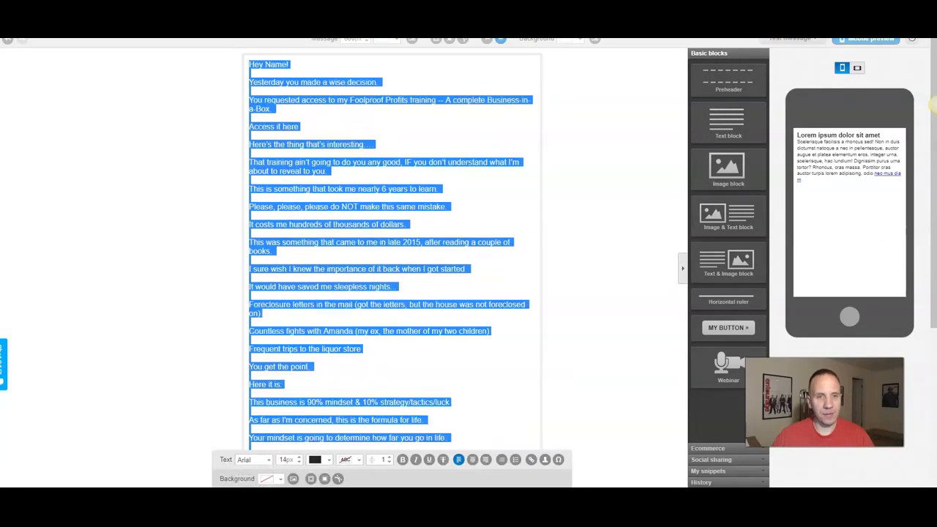
pyautogui.moveTo(287, 64); pyautogui.dragTo(264, 64)
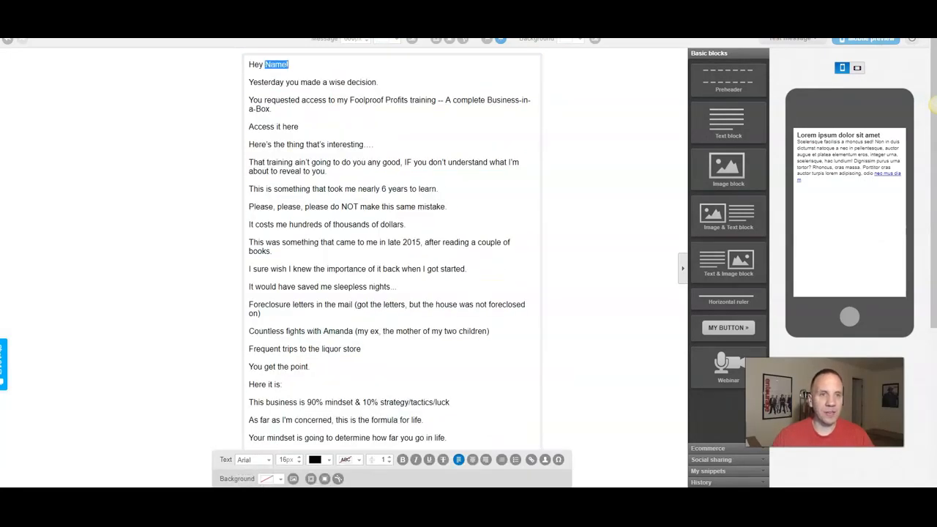
pyautogui.press('BackSpace')
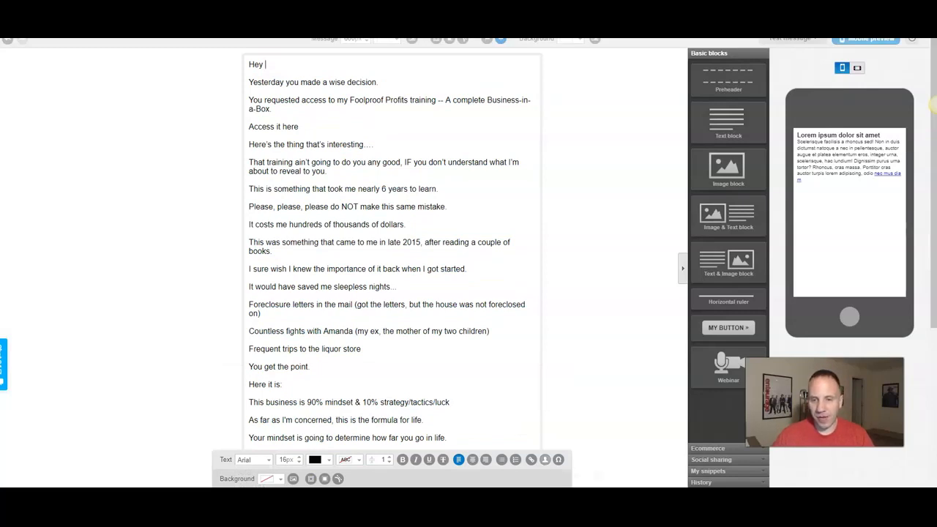
pyautogui.click(545, 460)
pyautogui.scroll(-2, 546, 460)
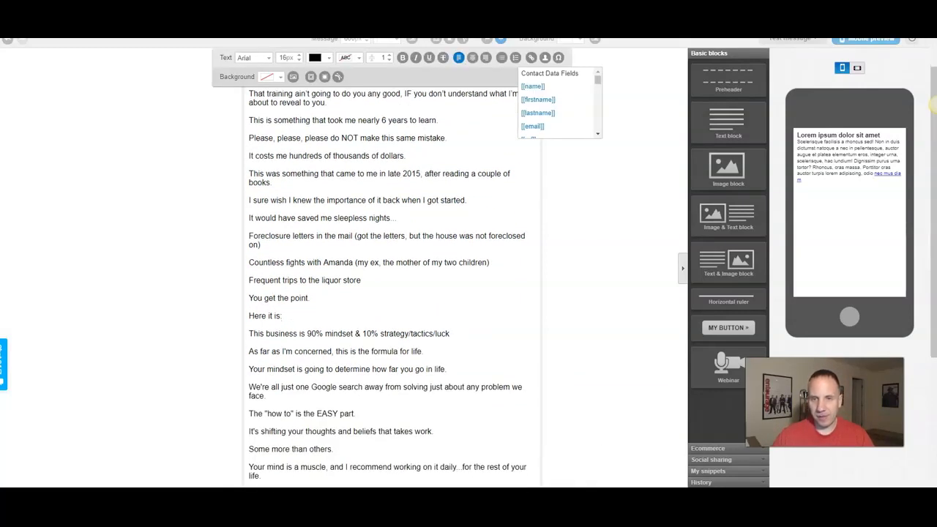
pyautogui.click(537, 99)
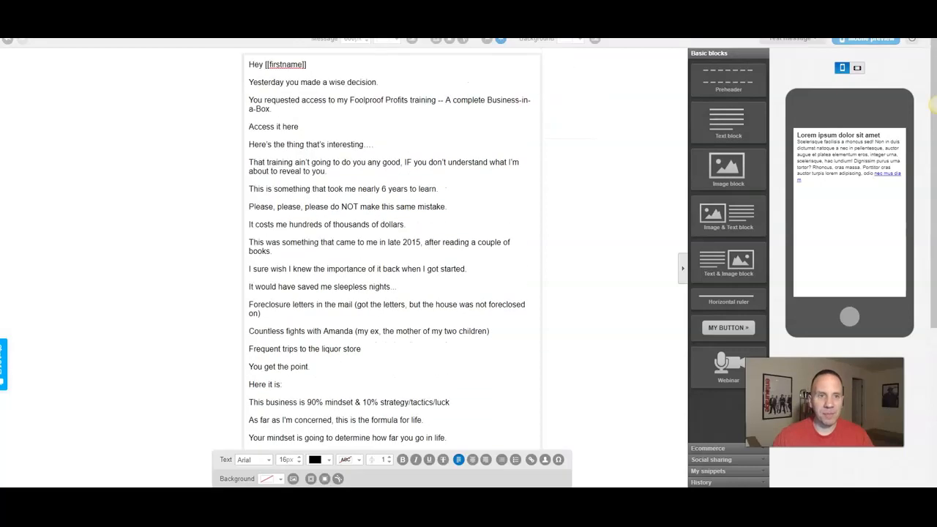
# Check Email #2's formatting in the Google Docs document and bold "Foolproof Profits" in the newsletter text to match.
pyautogui.hotkey('alt', 'Tab')
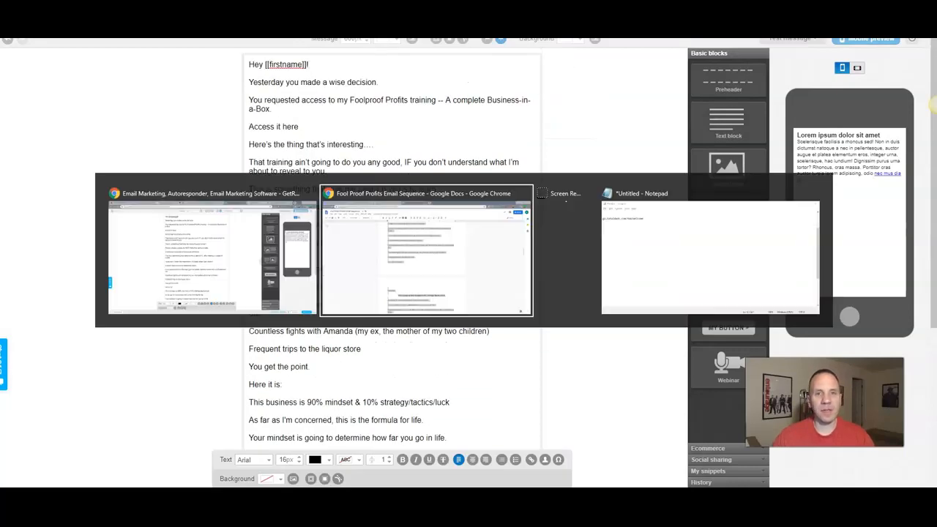
pyautogui.click(301, 206)
pyautogui.scroll(7, 441, 285)
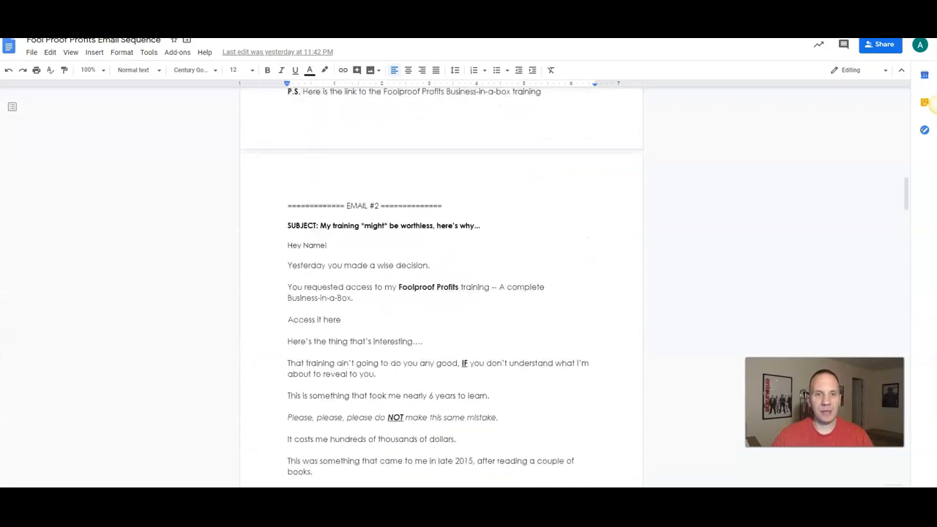
pyautogui.scroll(-2, 441, 285)
pyautogui.hotkey('alt', 'Tab')
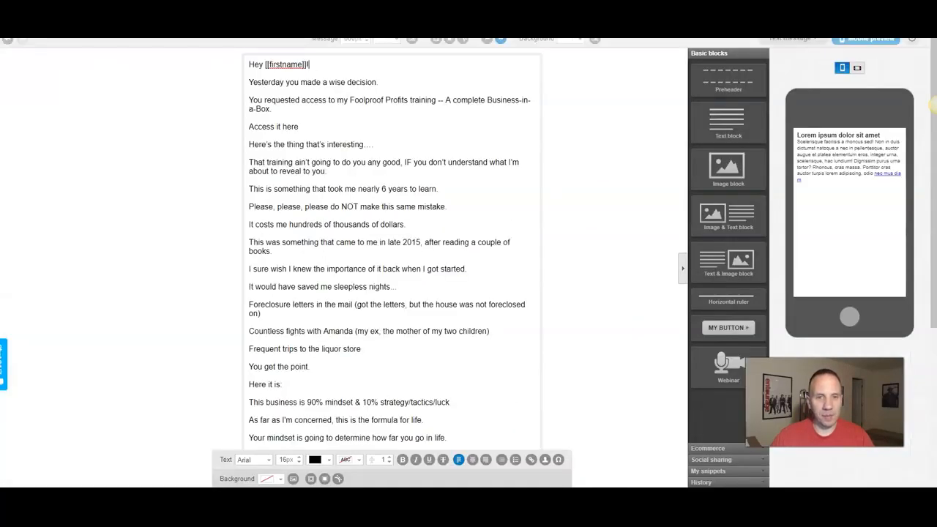
pyautogui.moveTo(350, 99); pyautogui.dragTo(408, 99)
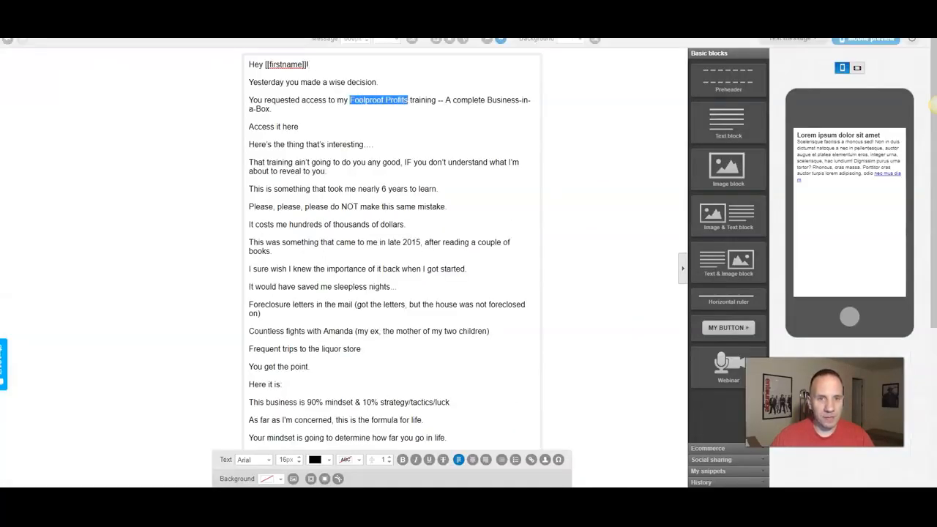
pyautogui.hotkey('ctrl', 'b')
# Bold the "Access it here" line and put "==>>" in front of it.
pyautogui.press('Down')
pyautogui.press('Down')
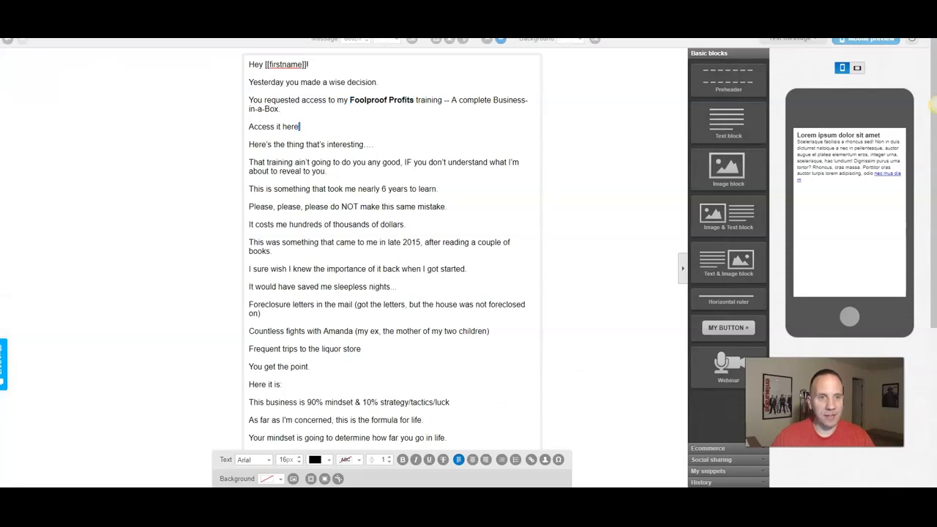
pyautogui.hotkey('shift', 'Home')
pyautogui.hotkey('ctrl', 'b')
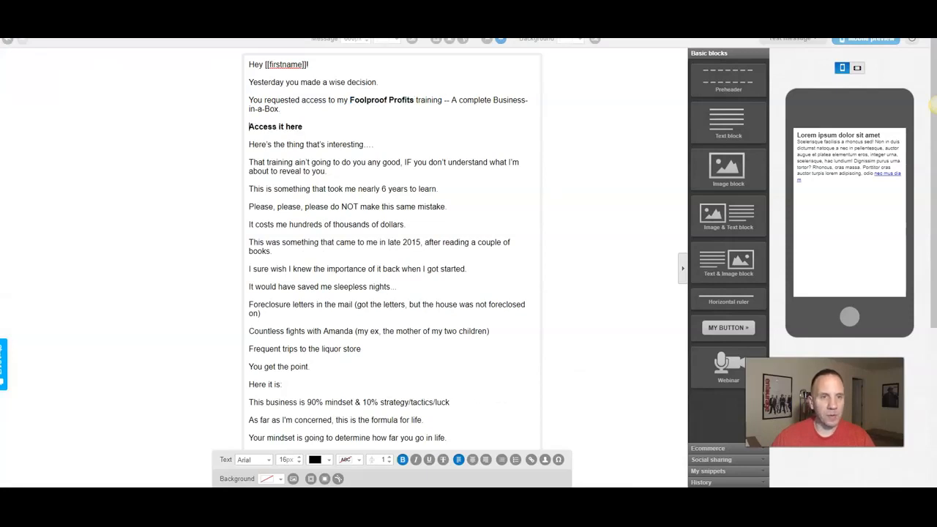
pyautogui.write('=')
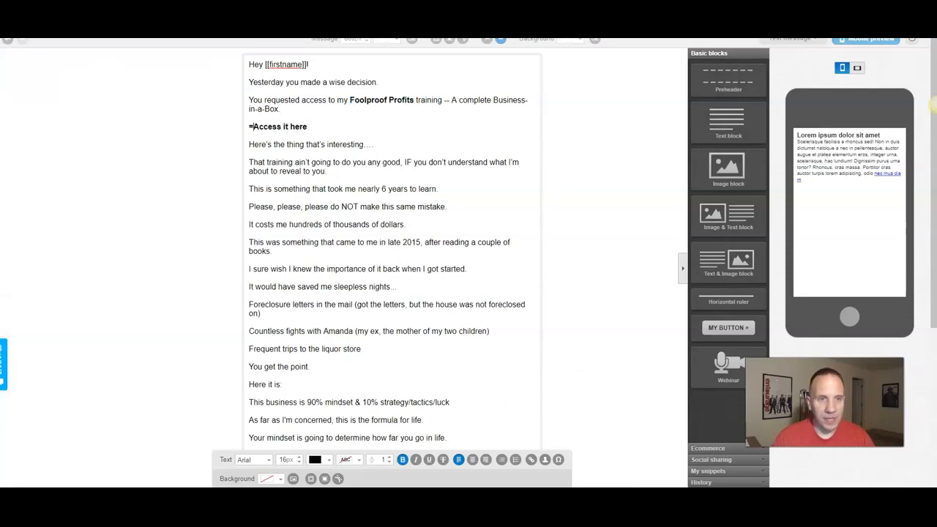
pyautogui.write('=>>')
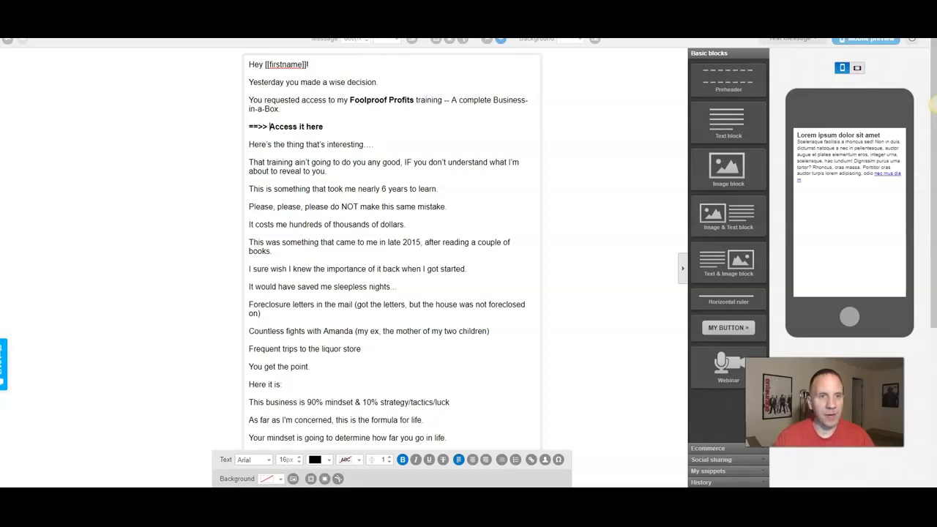
pyautogui.press('Home')
pyautogui.hotkey('shift', 'End')
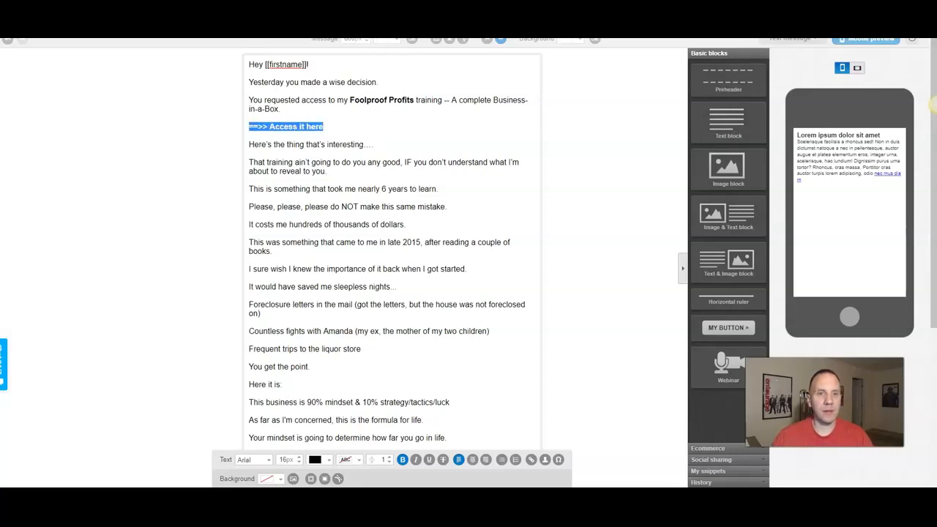
pyautogui.hotkey('alt', 'Tab')
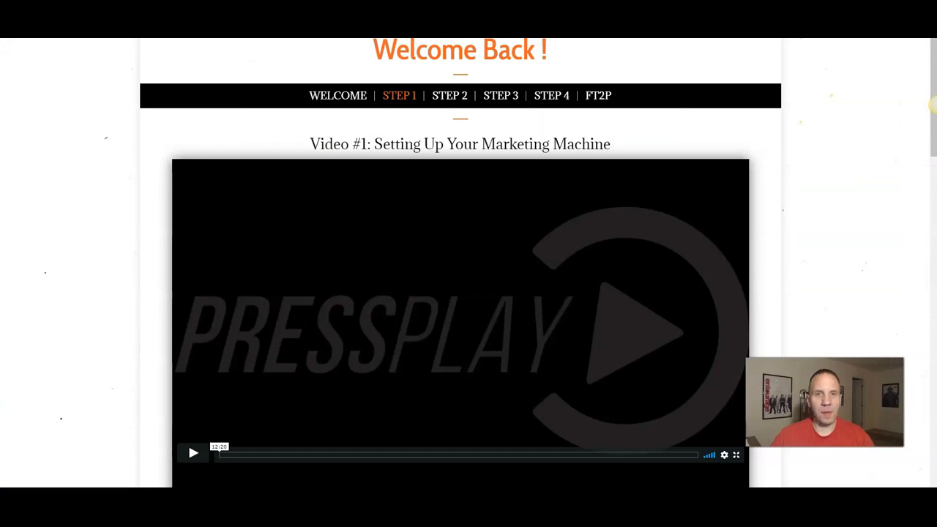
pyautogui.hotkey('ctrl', 'Tab')
pyautogui.hotkey('alt', 'Tab')
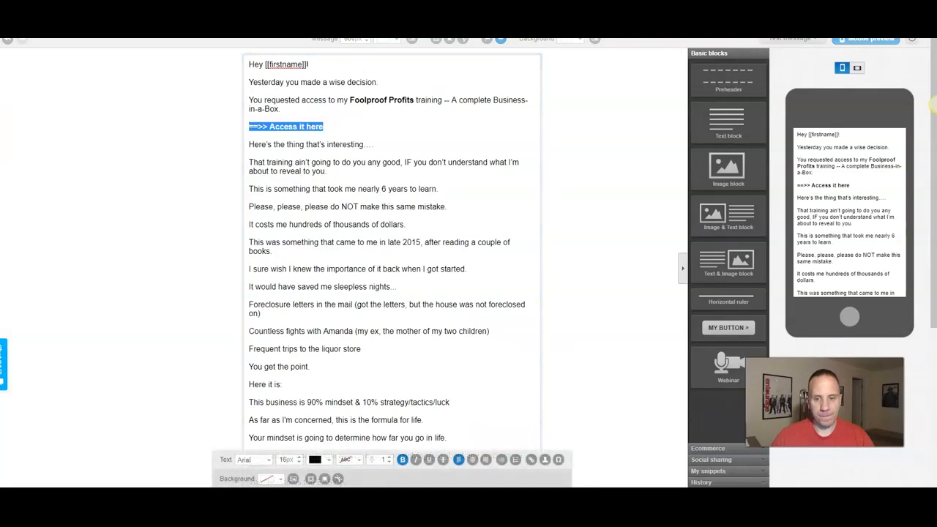
pyautogui.hotkey('ctrl', 'k')
pyautogui.hotkey('ctrl', 'v')
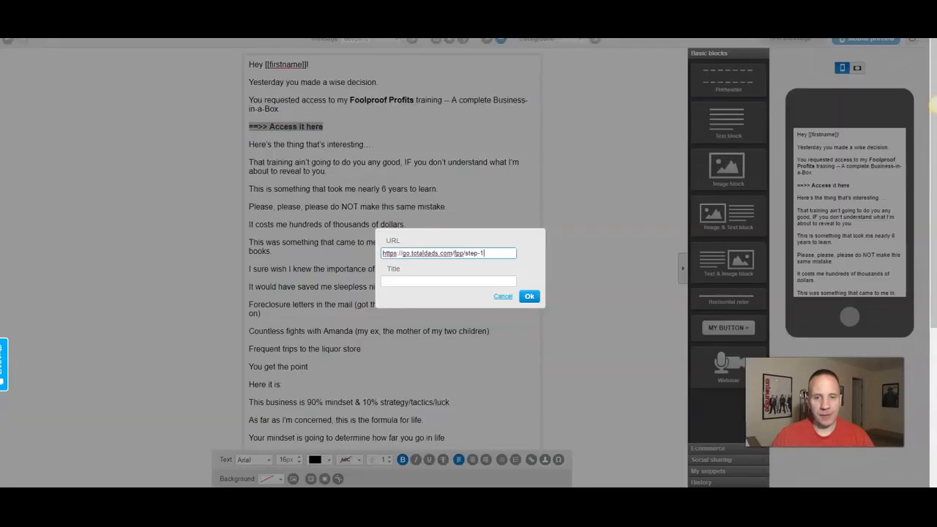
pyautogui.press('Return')
# Compare the message with the formatting in the Google Docs document and add a blank line above the "Impact Over Income," sign-off.
pyautogui.hotkey('alt', 'Tab')
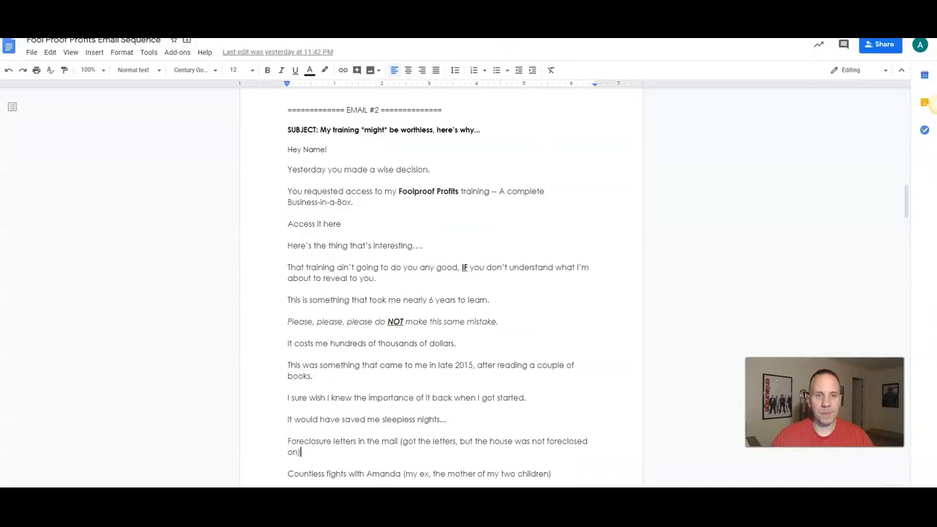
pyautogui.hotkey('alt', 'Tab')
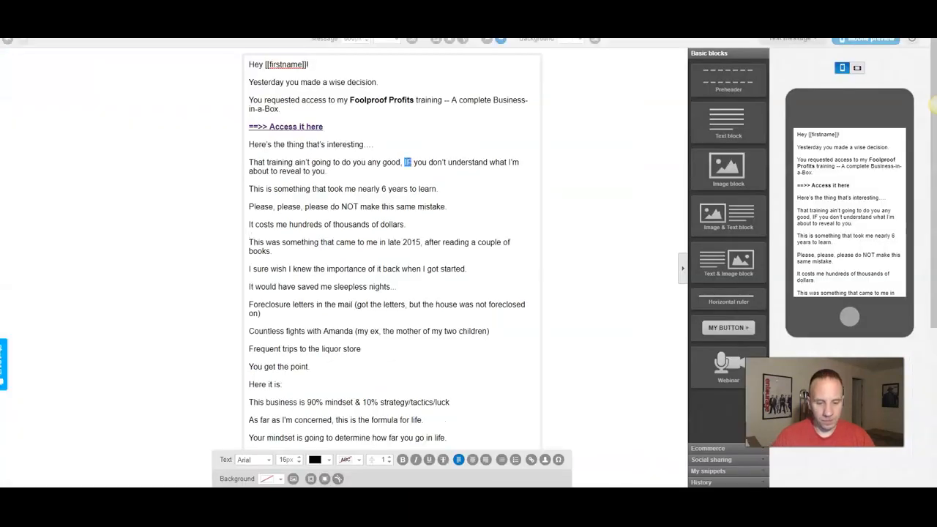
pyautogui.hotkey('alt', 'Tab')
pyautogui.hotkey('alt', 'Tab')
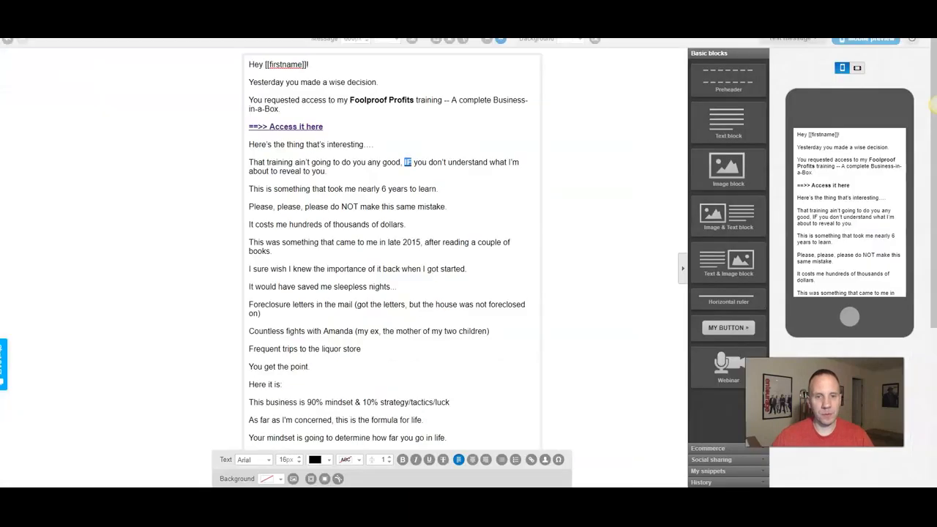
pyautogui.scroll(-5, 394, 264)
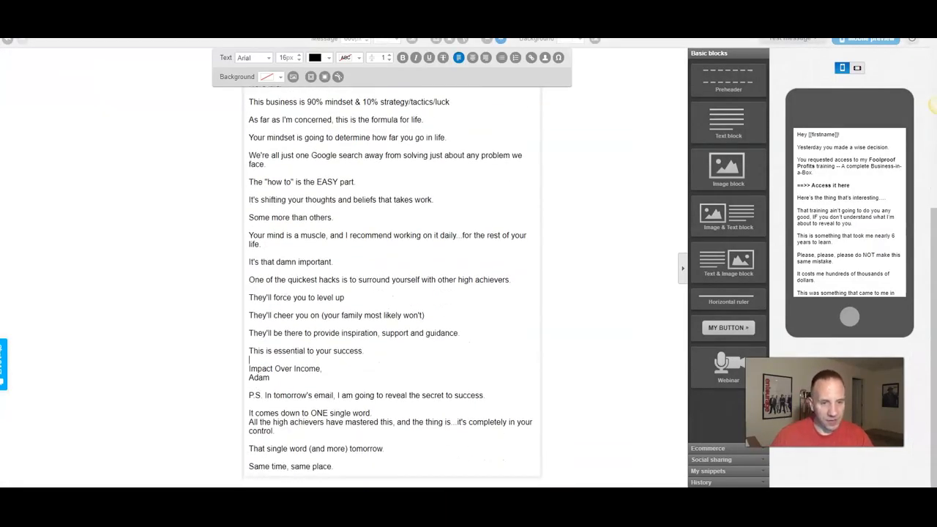
pyautogui.press('Return')
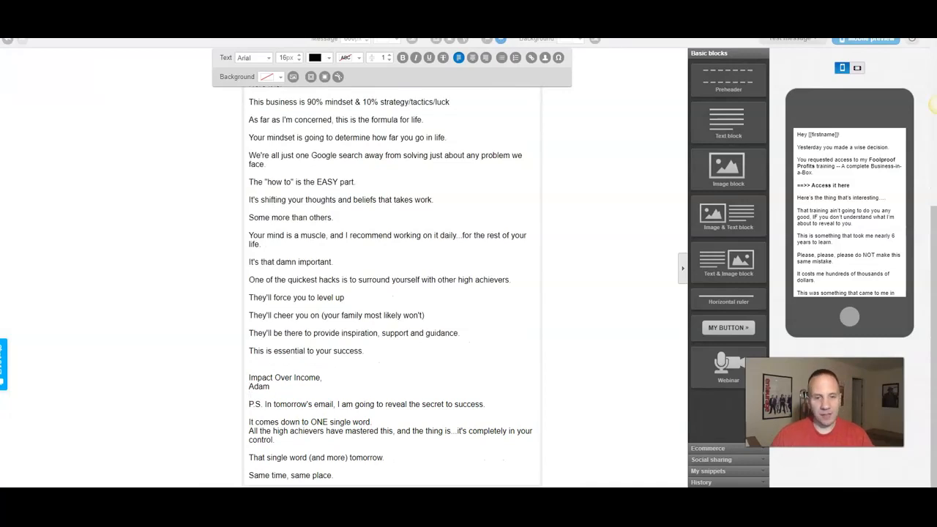
# Return to the GetResponse dashboard and open Automation to create a new workflow.
pyautogui.moveTo(841, 497)
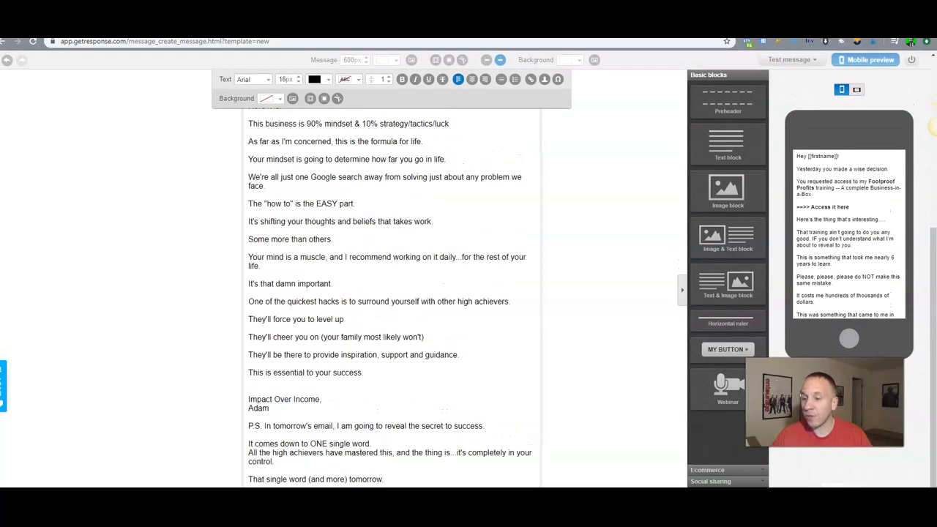
pyautogui.click(842, 512)
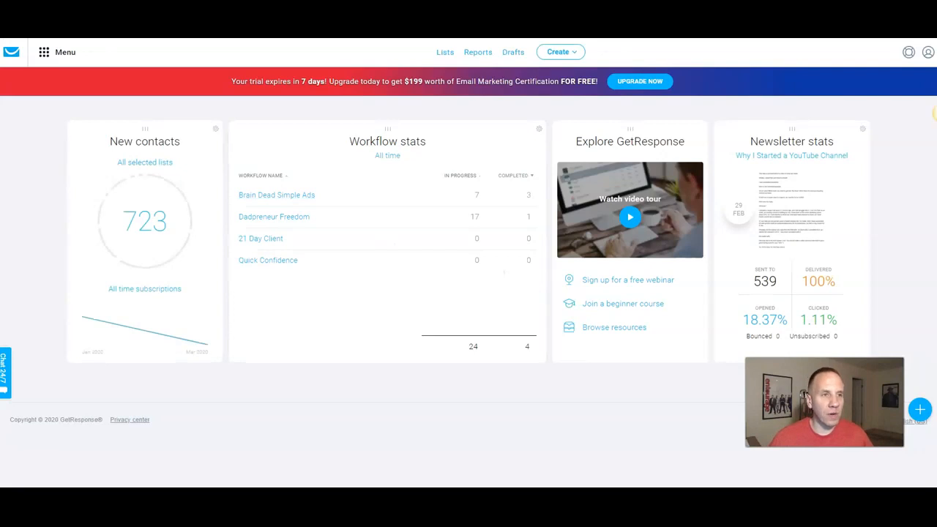
pyautogui.click(57, 52)
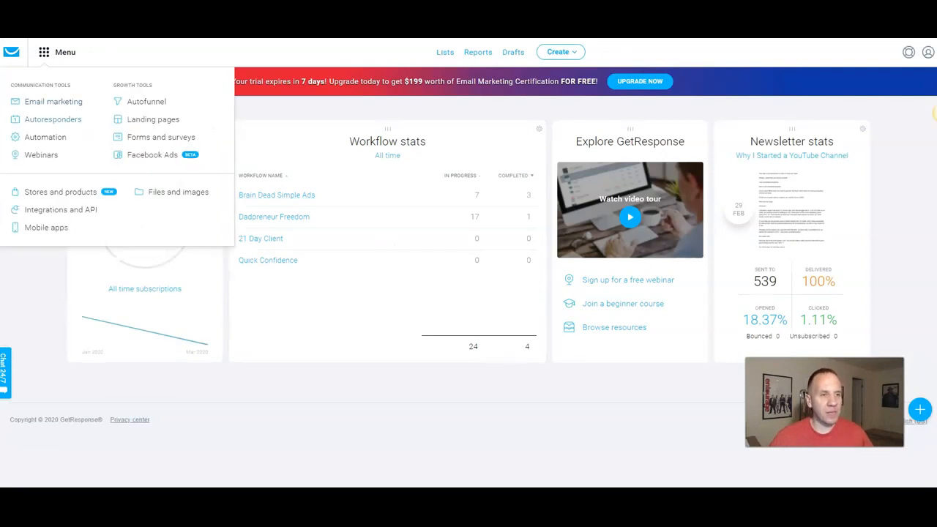
pyautogui.click(45, 137)
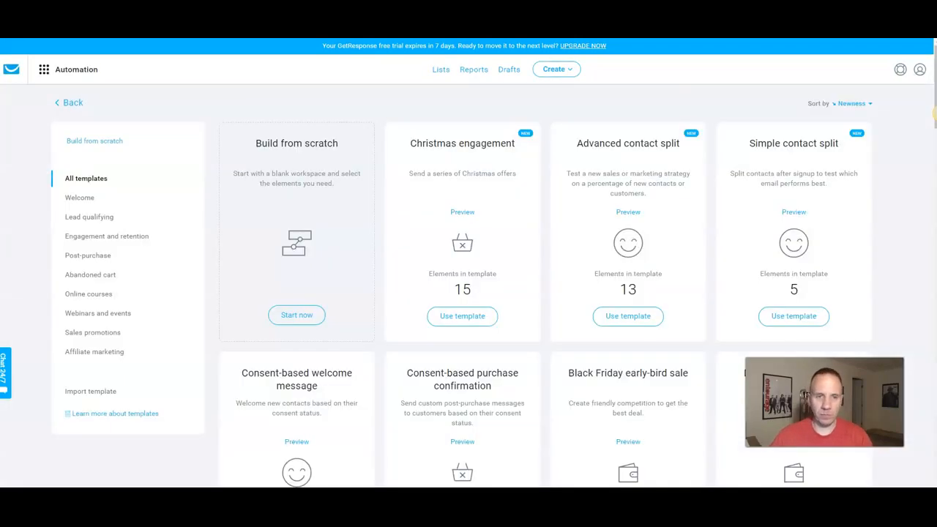
# Browse the automation workflow templates and start building a workflow from scratch.
pyautogui.scroll(-8, 934, 113)
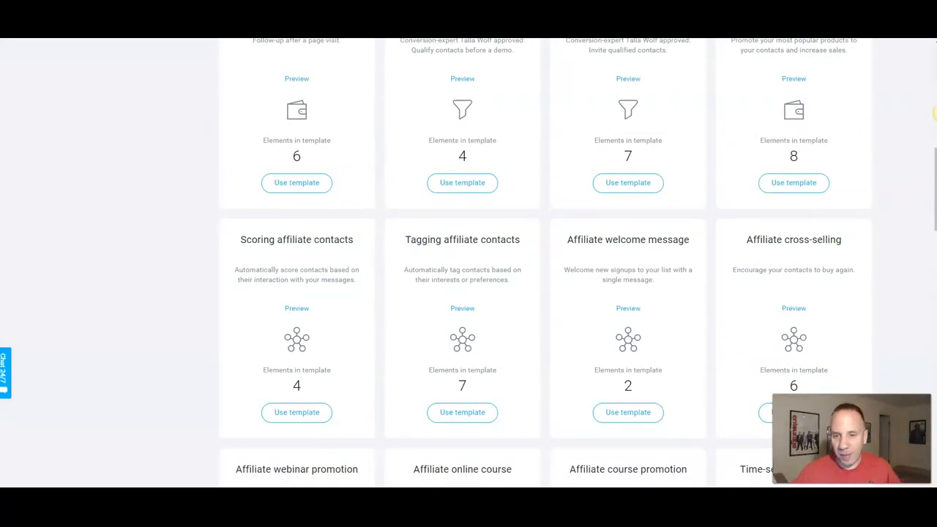
pyautogui.scroll(-15, 545, 263)
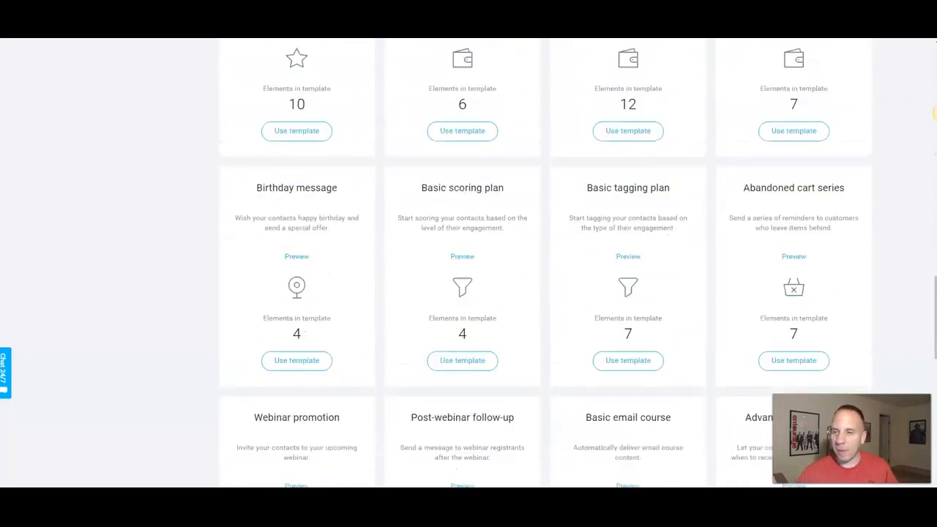
pyautogui.scroll(-4, 545, 263)
pyautogui.scroll(20, 545, 263)
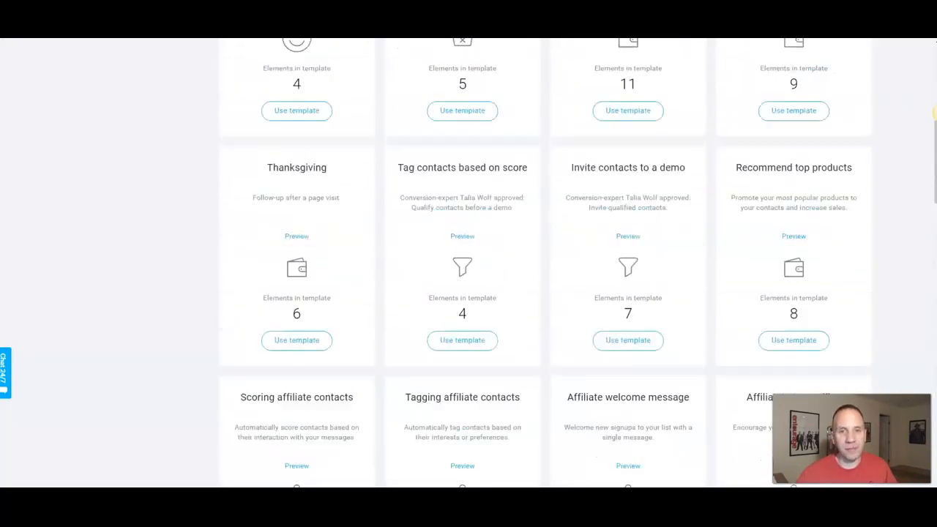
pyautogui.scroll(4, 545, 263)
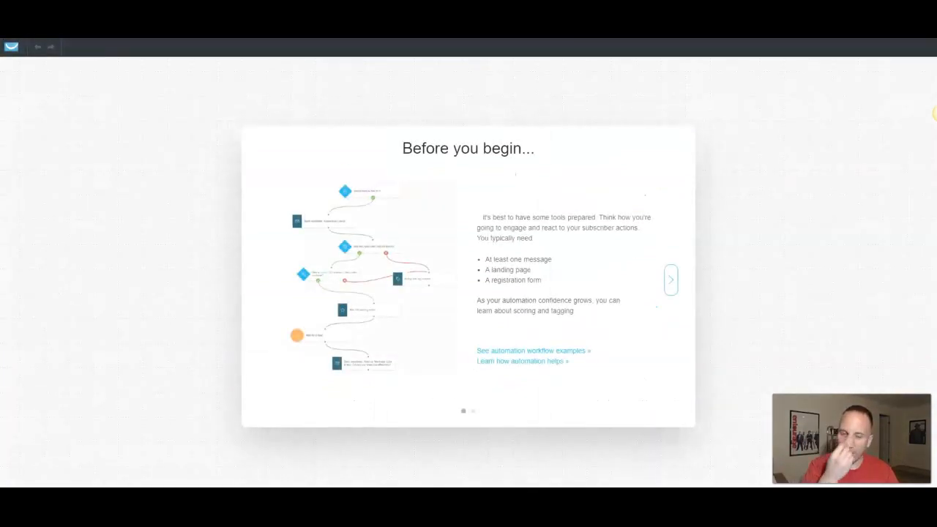
# Go through the introductory pages and name the automation workflow "Foolproof Profits".
pyautogui.click(670, 280)
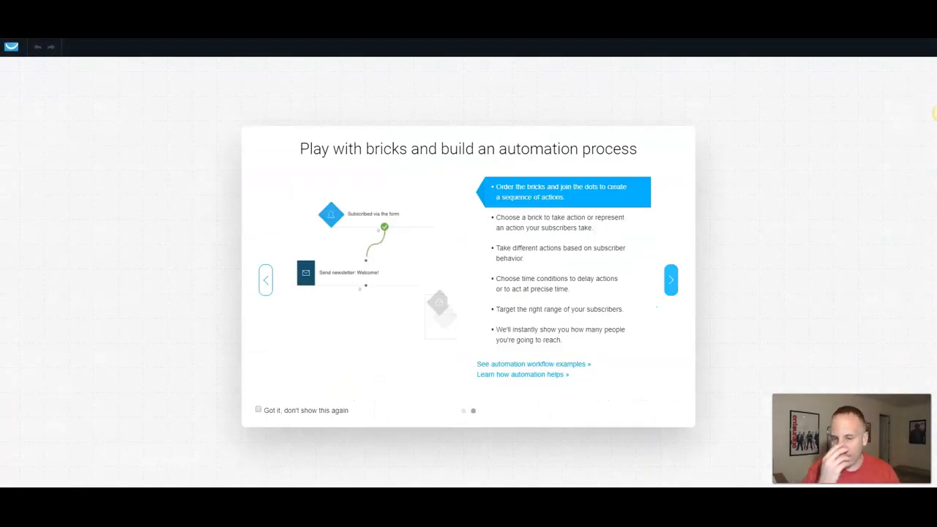
pyautogui.click(670, 280)
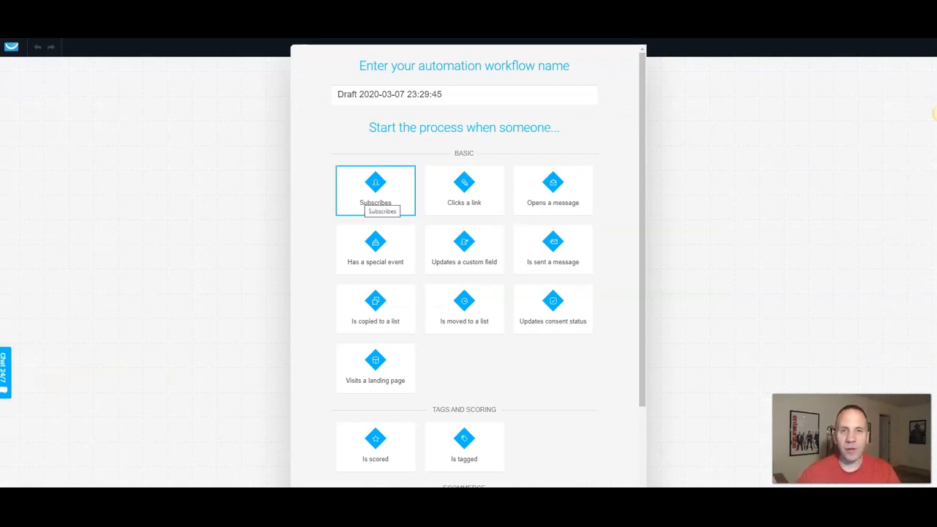
pyautogui.hotkey('ctrl', 'a')
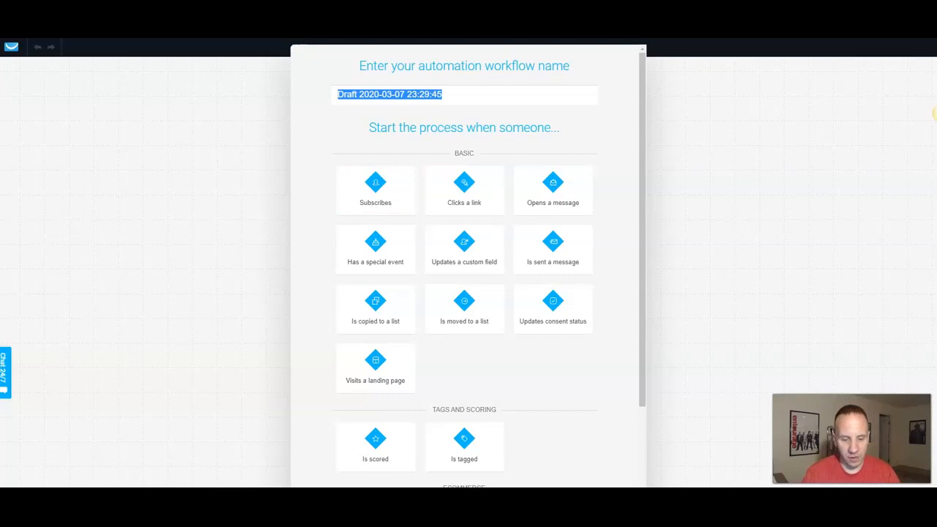
pyautogui.write('Foolproof Profits')
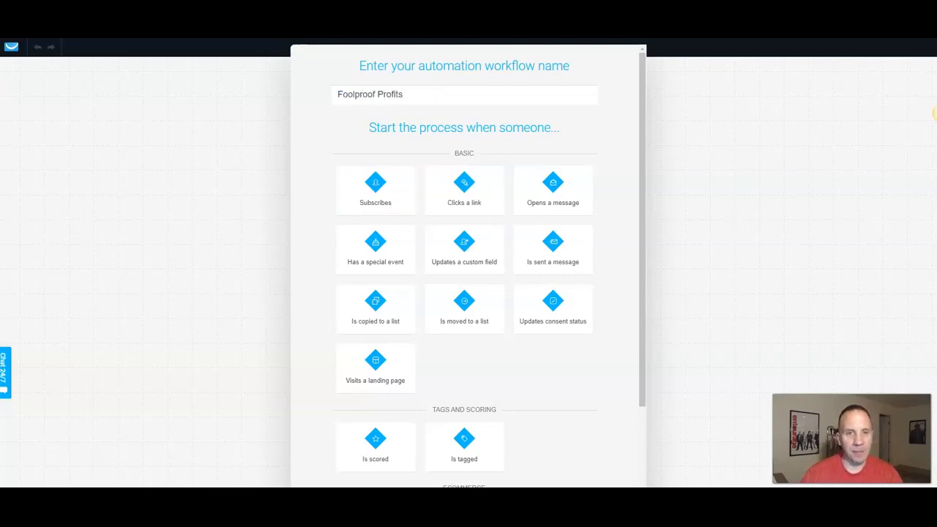
# Start the workflow when someone subscribes and limit the trigger to the specific list foolproof_profits.
pyautogui.click(374, 189)
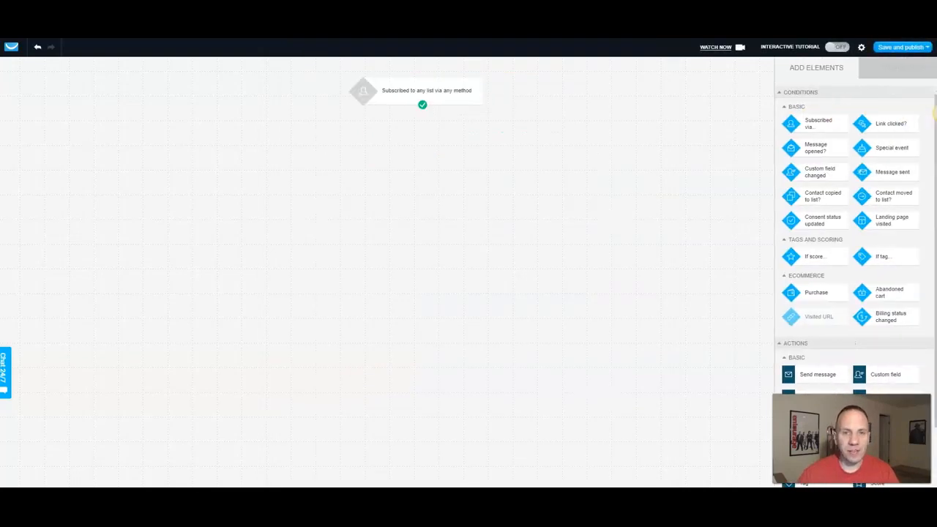
pyautogui.click(426, 91)
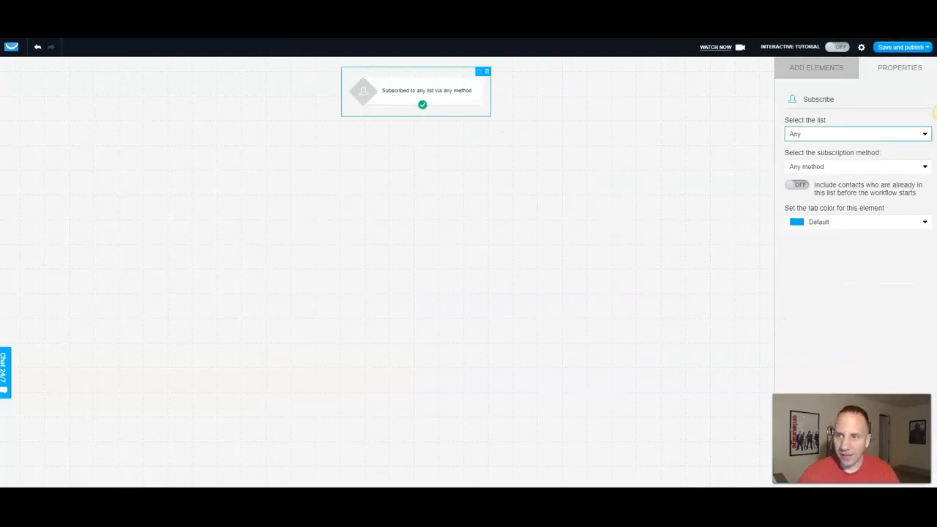
pyautogui.click(856, 134)
pyautogui.click(805, 157)
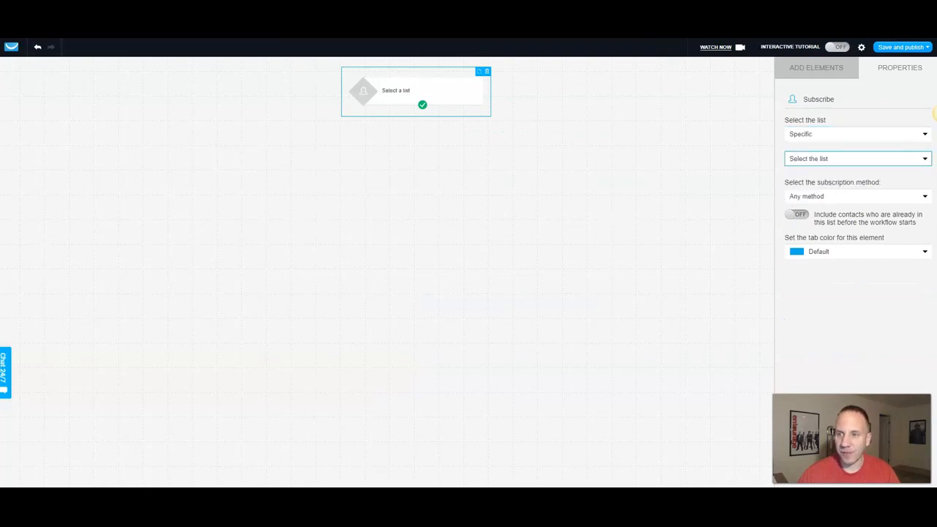
pyautogui.click(854, 159)
pyautogui.scroll(-2, 855, 202)
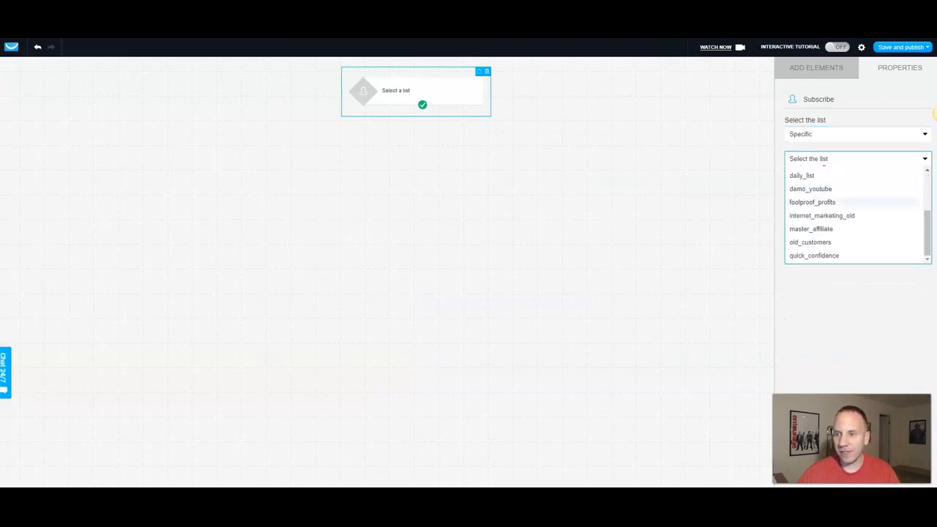
pyautogui.click(867, 202)
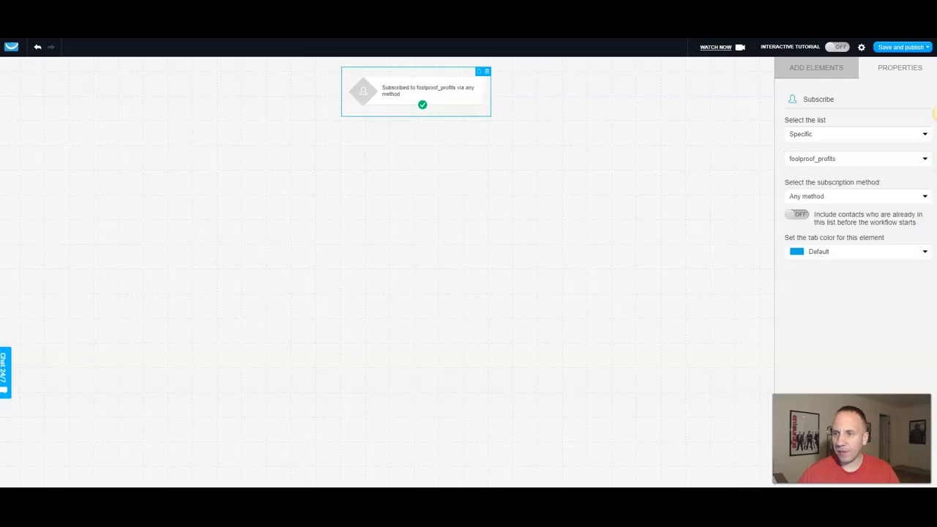
pyautogui.click(936, 113)
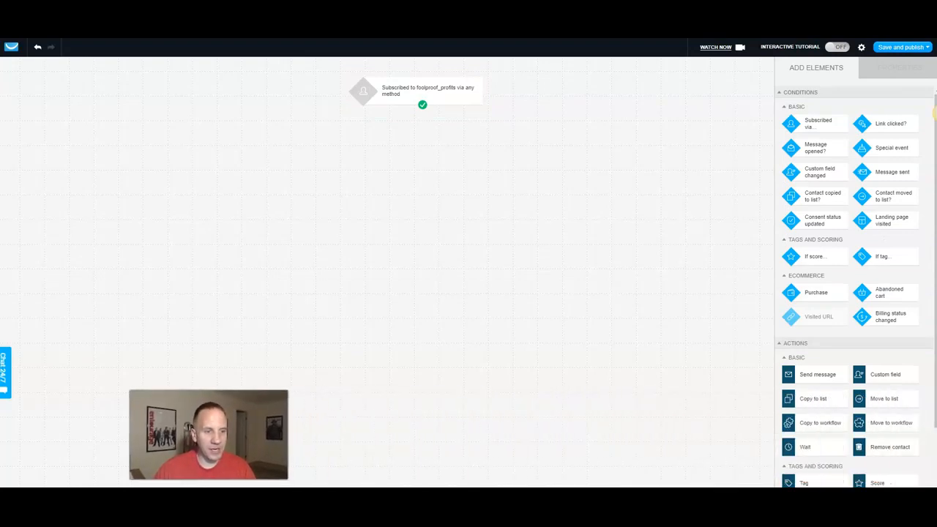
# Add a Tag action below the subscription trigger and connect the trigger to it.
pyautogui.scroll(-3, 935, 114)
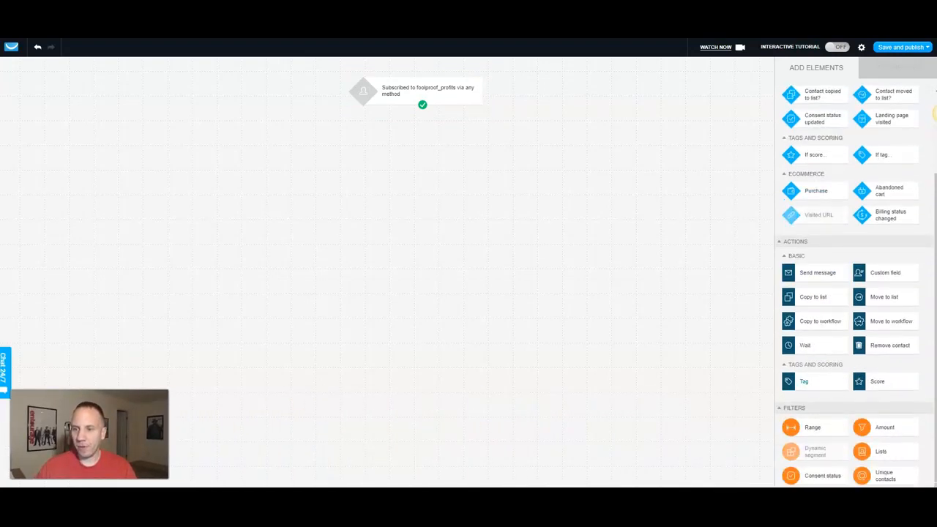
pyautogui.moveTo(803, 381); pyautogui.dragTo(421, 153)
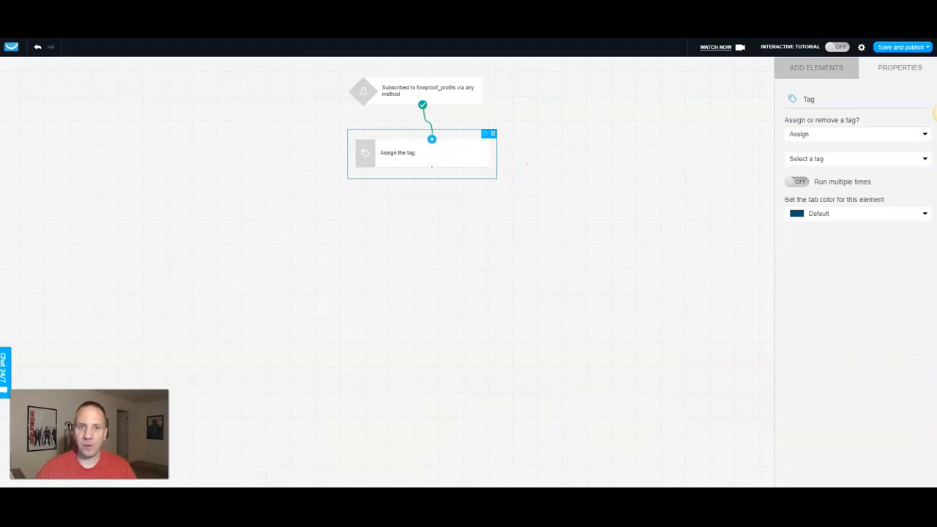
pyautogui.moveTo(422, 104); pyautogui.dragTo(431, 139)
# Set the Tag action to Assign and create the new tag "foolproof_profits" for it.
pyautogui.click(431, 153)
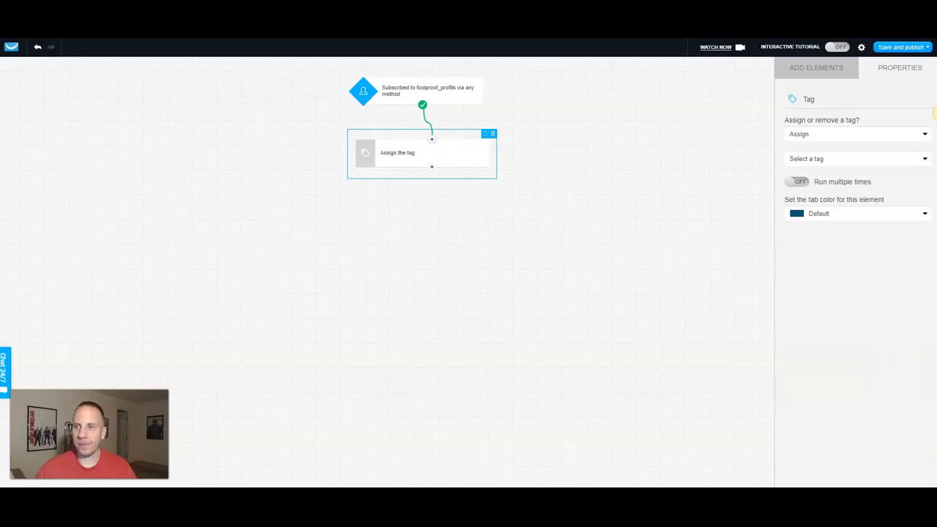
pyautogui.click(858, 134)
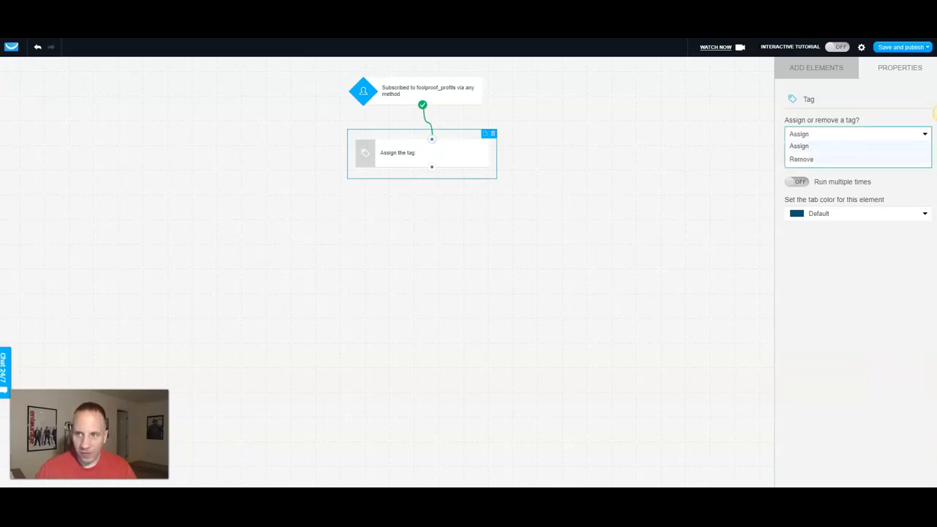
pyautogui.click(799, 146)
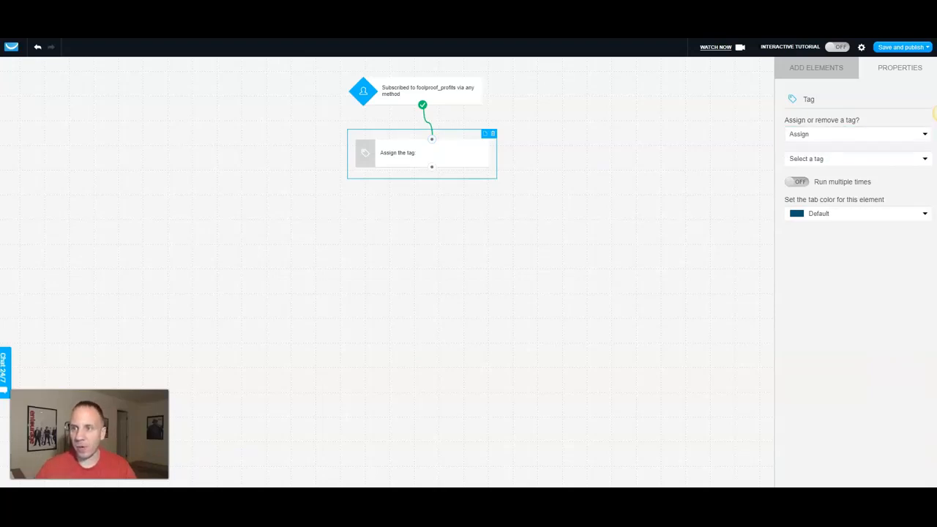
pyautogui.click(856, 159)
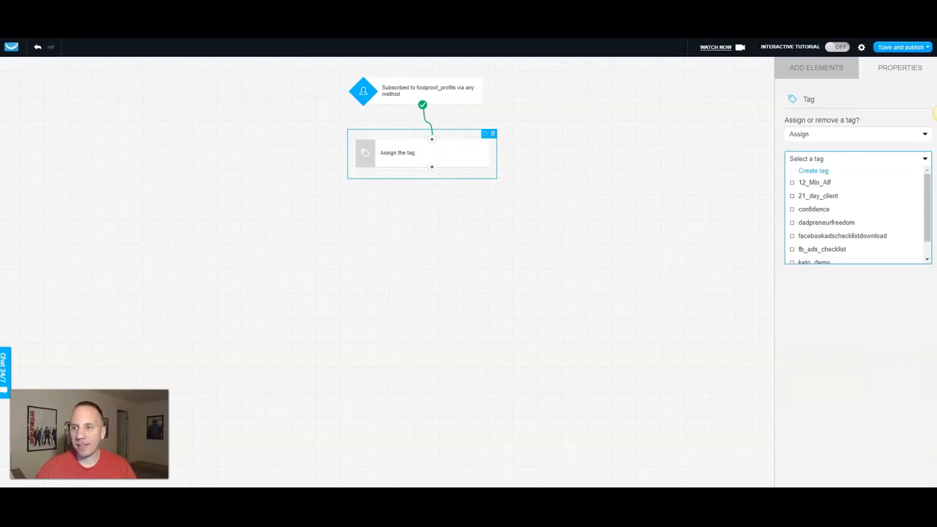
pyautogui.scroll(-1, 856, 216)
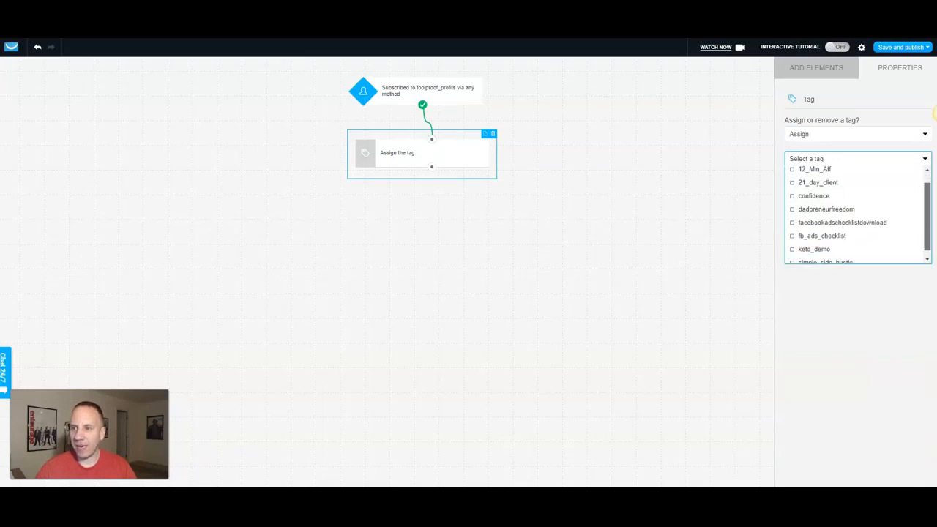
pyautogui.scroll(2, 856, 216)
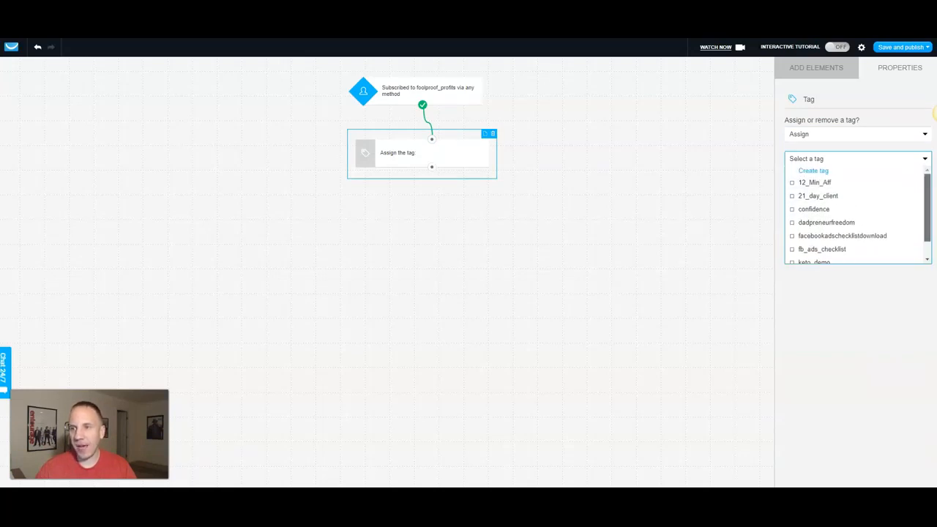
pyautogui.click(811, 169)
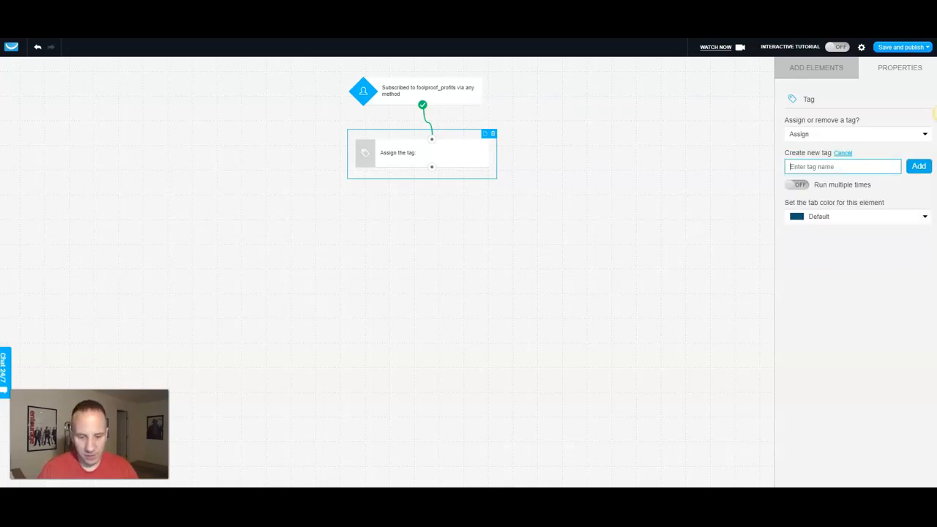
pyautogui.write('foolproof_')
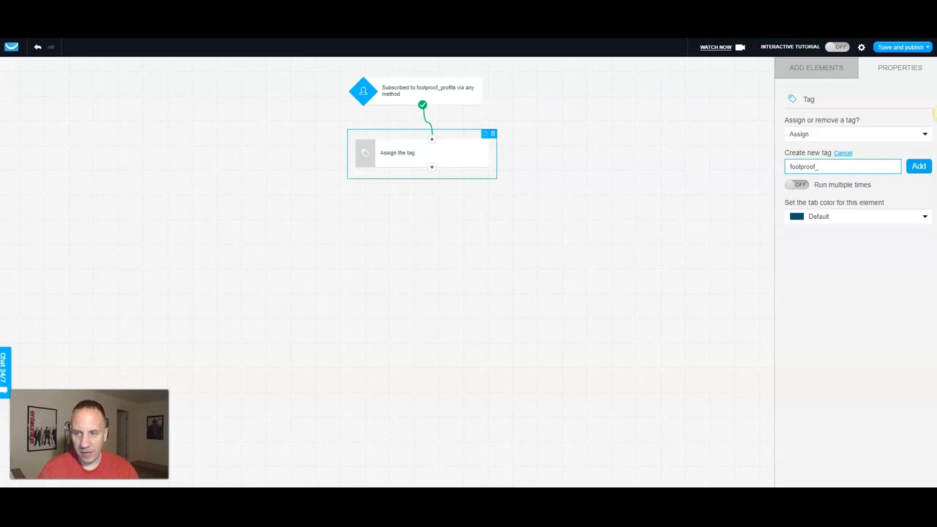
pyautogui.write('profits')
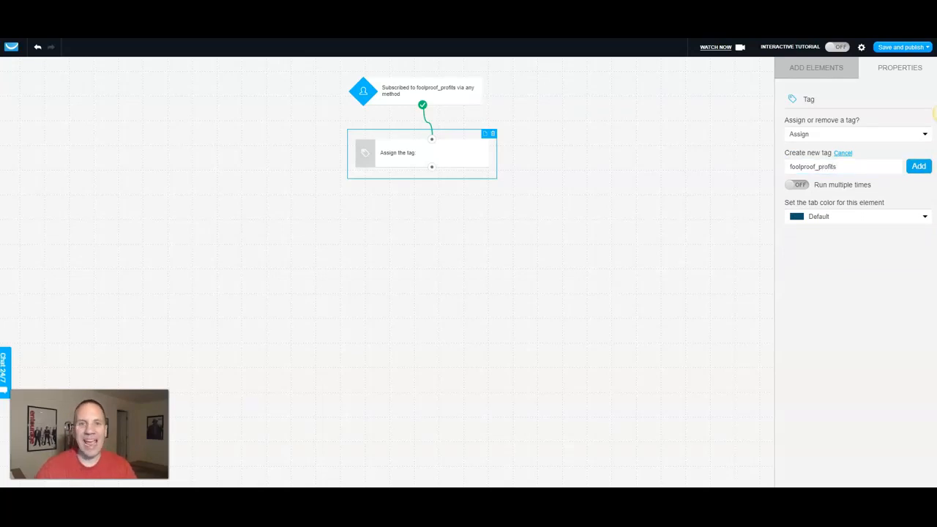
pyautogui.press('Return')
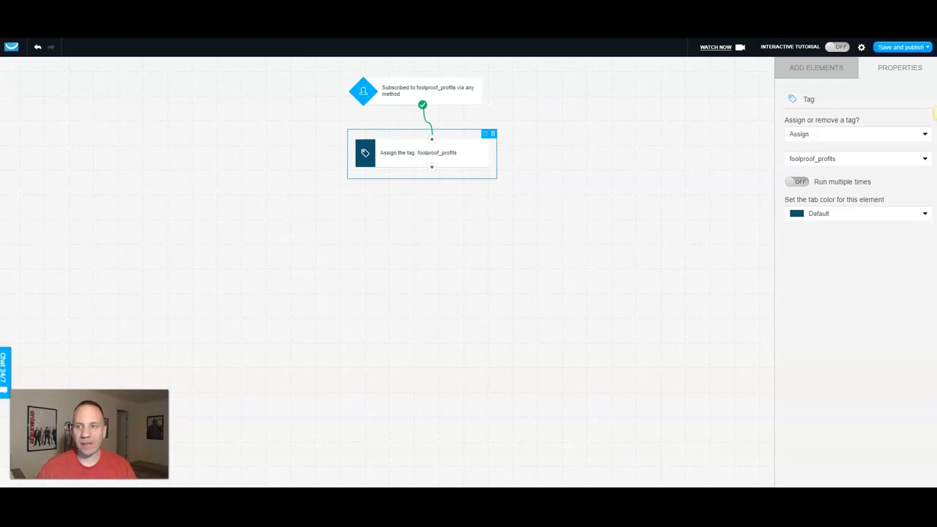
# Add a Send message action connected below the tag and use the draft "Foolproof Profits Email #1" as its message.
pyautogui.click(816, 68)
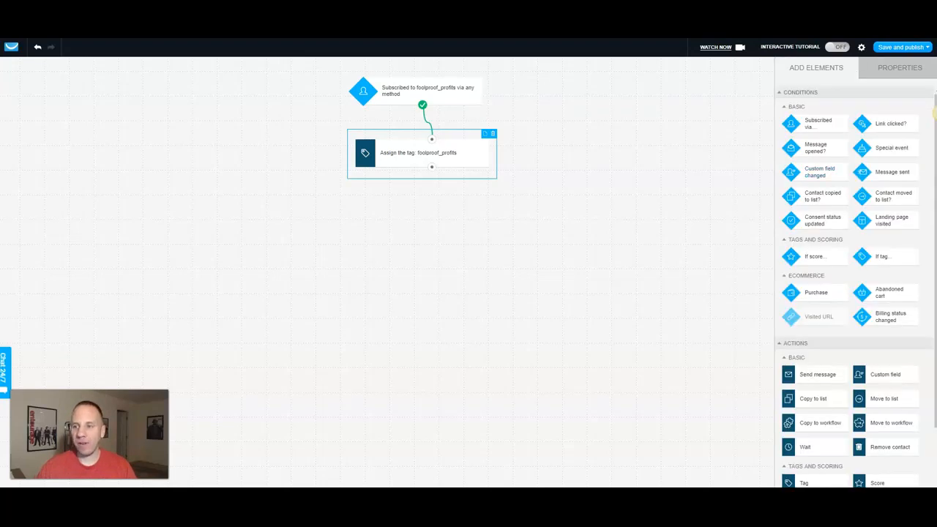
pyautogui.moveTo(817, 374); pyautogui.dragTo(424, 236)
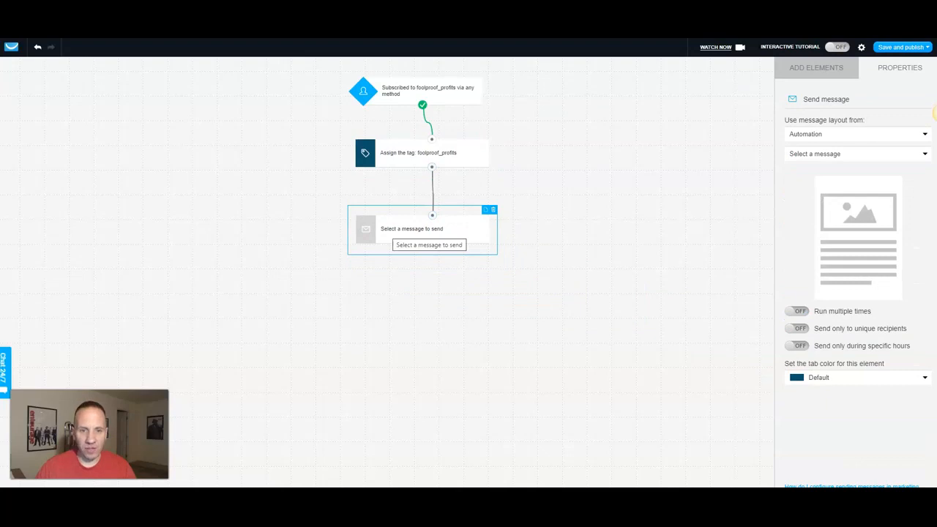
pyautogui.click(857, 134)
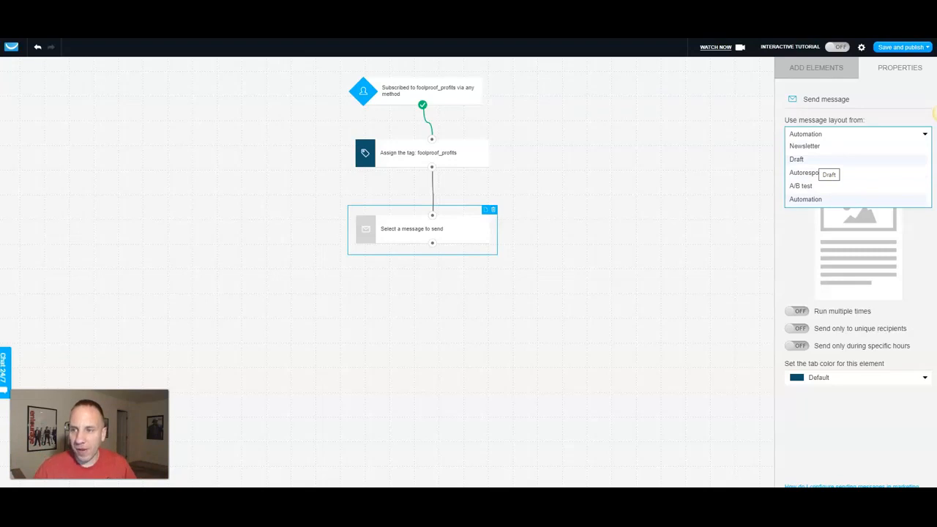
pyautogui.click(805, 160)
pyautogui.click(856, 154)
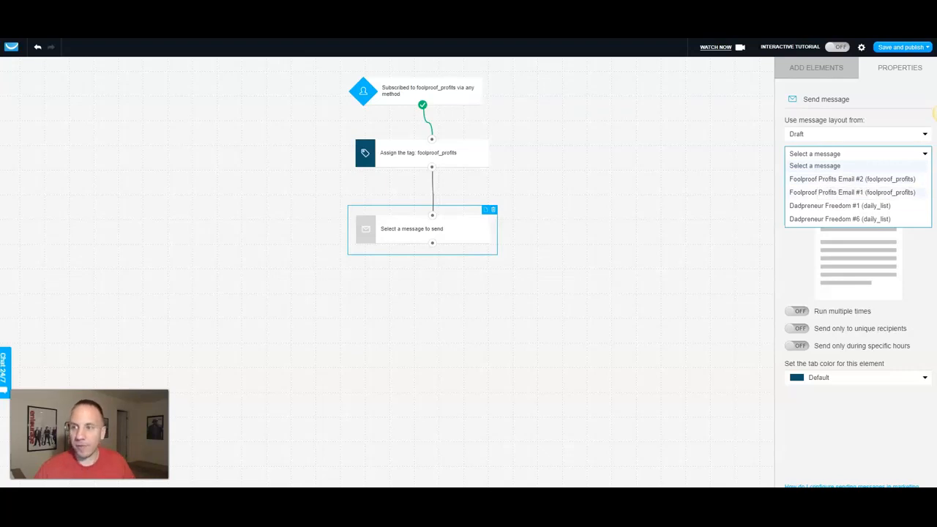
pyautogui.click(848, 191)
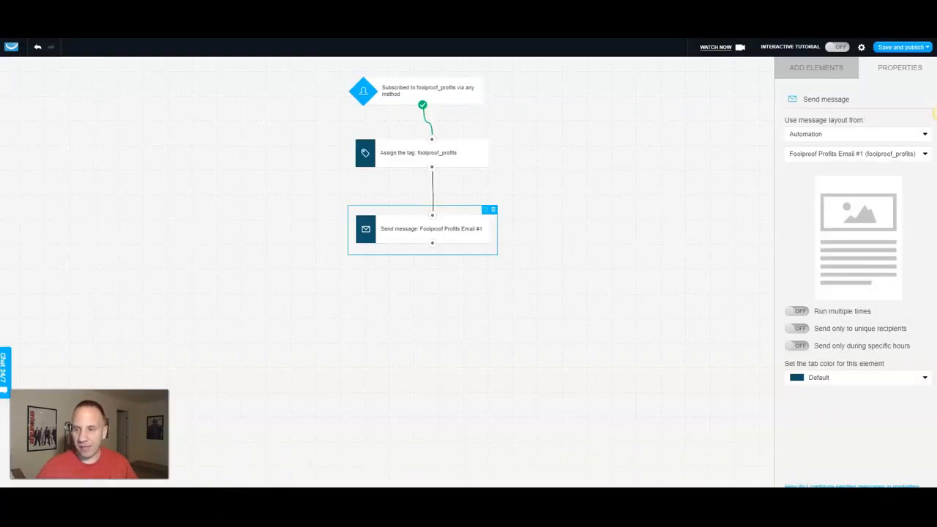
# Set the tab color of the Send message element to Green.
pyautogui.click(858, 377)
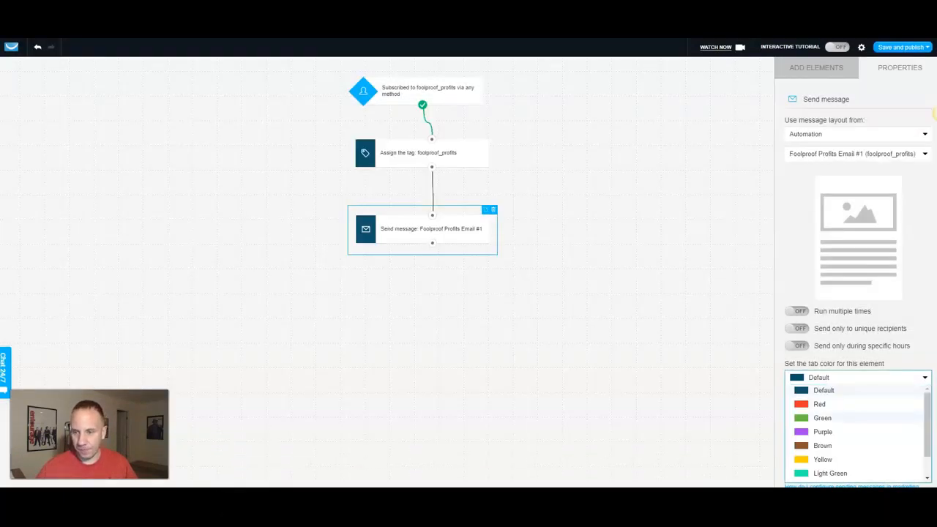
pyautogui.click(819, 417)
pyautogui.click(935, 114)
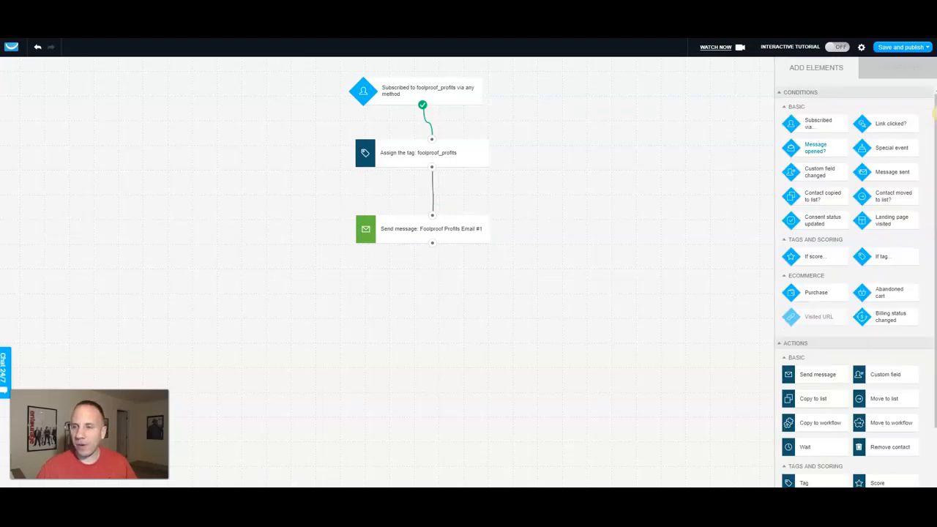
# Add a Message opened condition tracking the automation message "Foolproof Profits Email #1" and connect the Send message action to it.
pyautogui.moveTo(815, 147); pyautogui.dragTo(578, 285)
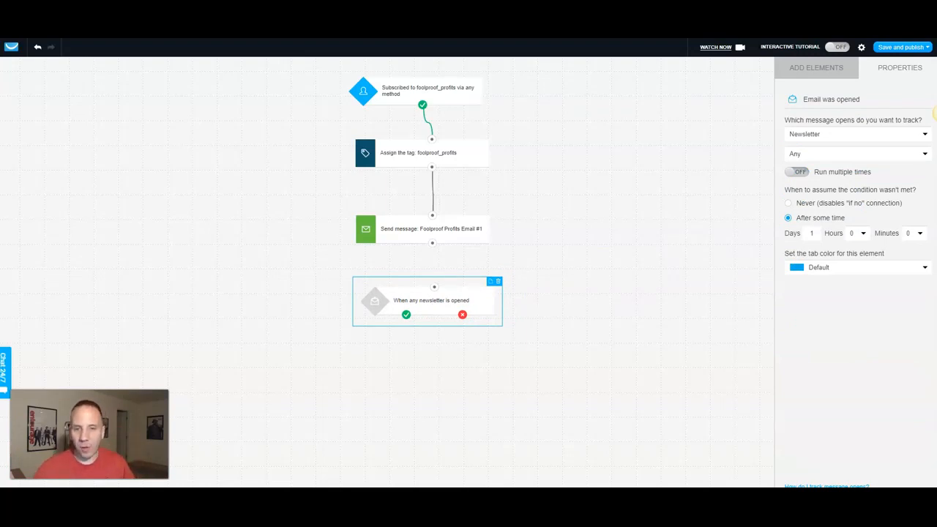
pyautogui.click(924, 134)
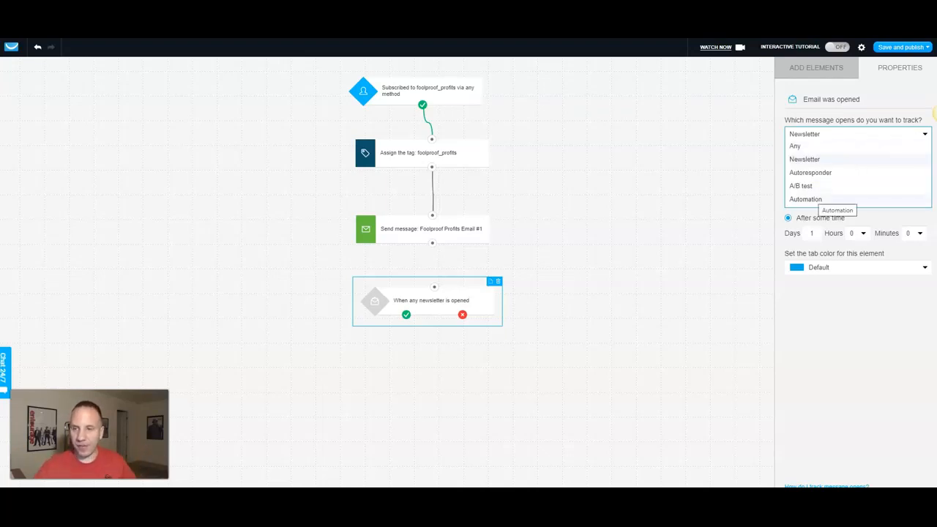
pyautogui.click(808, 199)
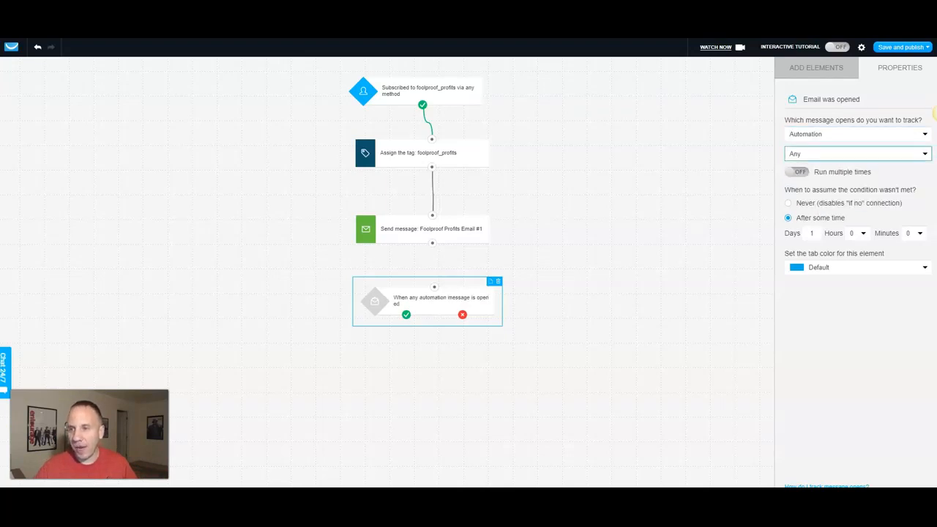
pyautogui.click(856, 154)
pyautogui.click(813, 180)
pyautogui.click(849, 191)
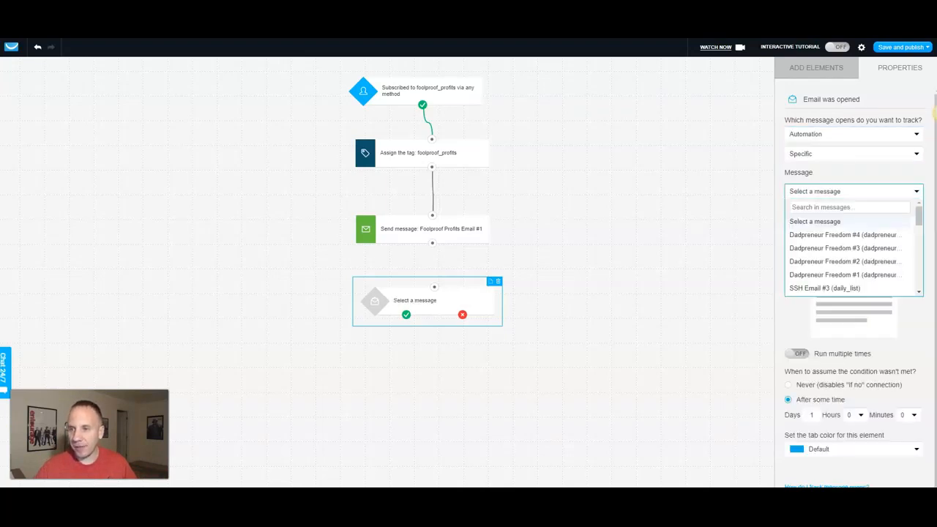
pyautogui.scroll(-10, 879, 196)
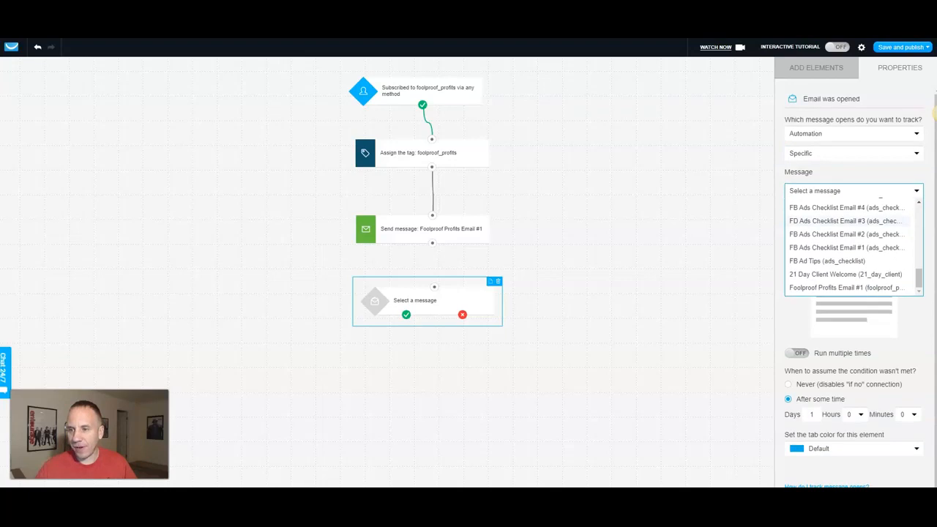
pyautogui.click(845, 287)
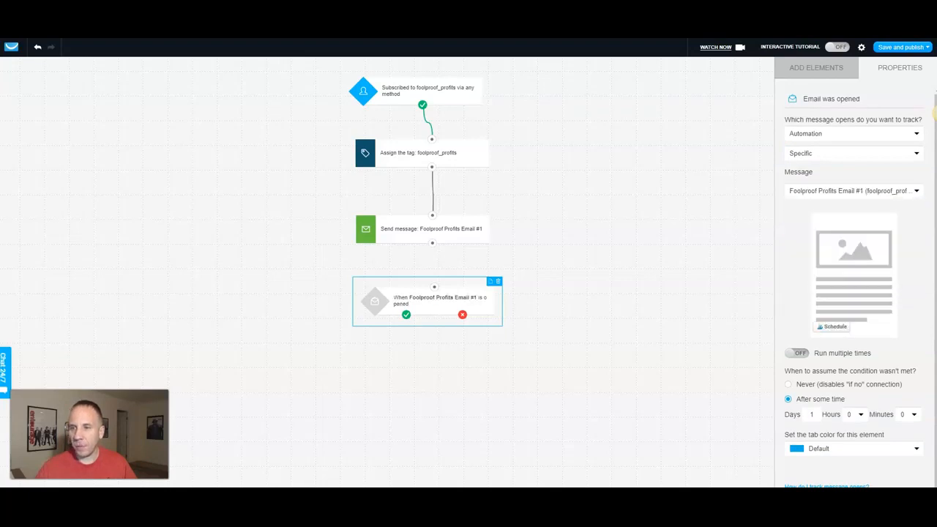
pyautogui.moveTo(432, 243); pyautogui.dragTo(434, 286)
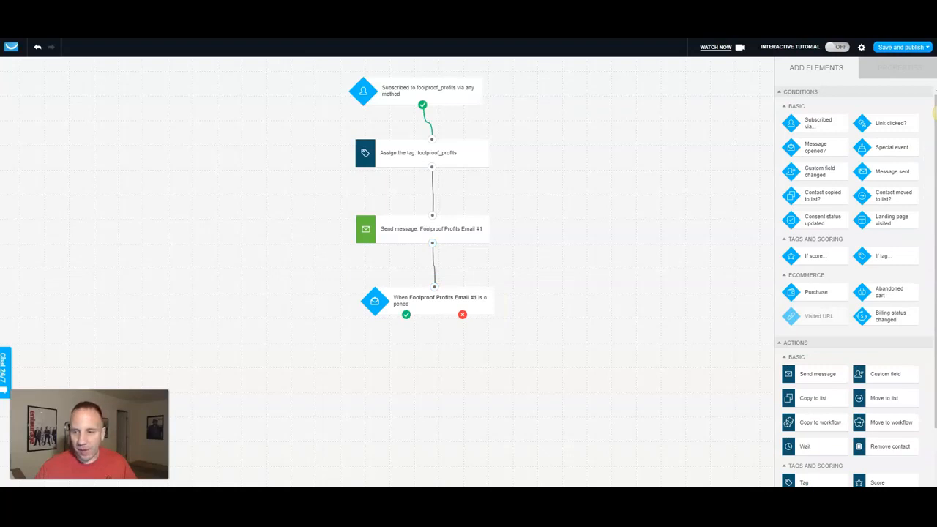
# Add a Wait action, connect it to the condition's opened (yes) branch, and open its properties.
pyautogui.moveTo(804, 446); pyautogui.dragTo(305, 390)
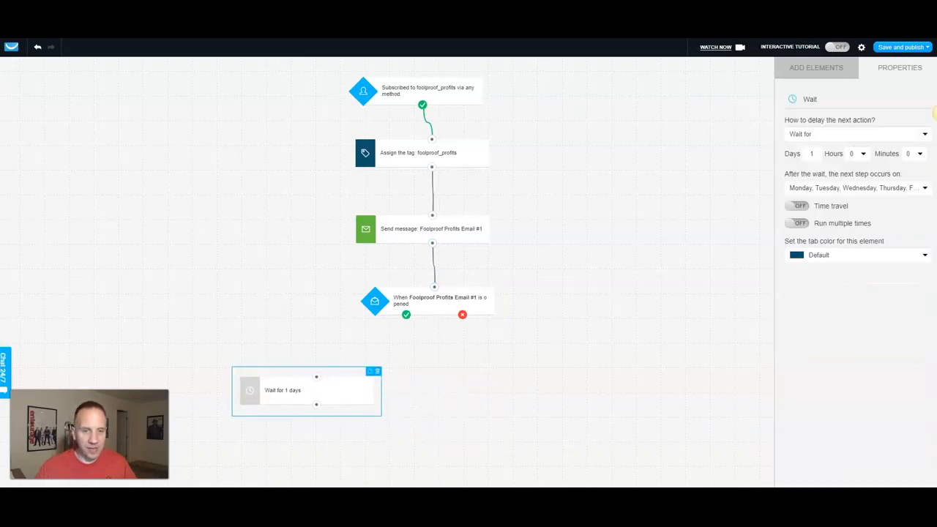
pyautogui.moveTo(406, 314); pyautogui.dragTo(316, 377)
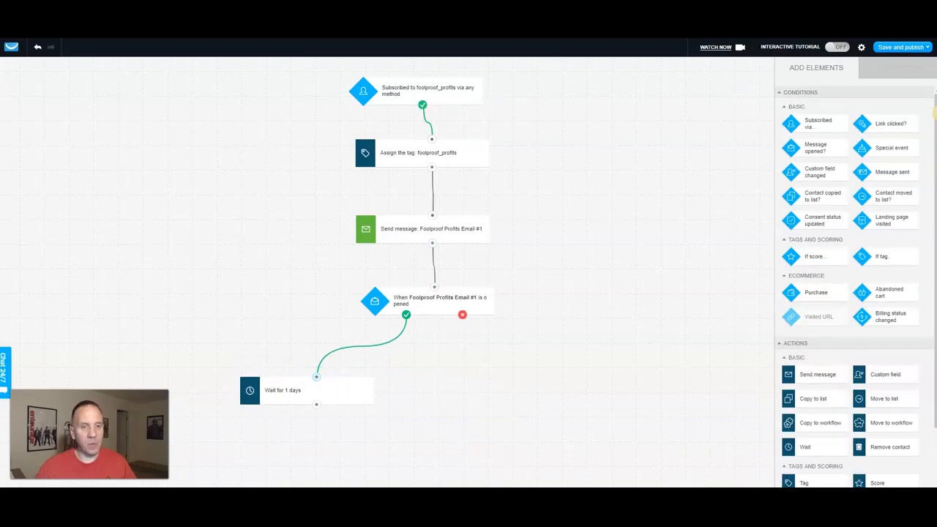
pyautogui.click(314, 399)
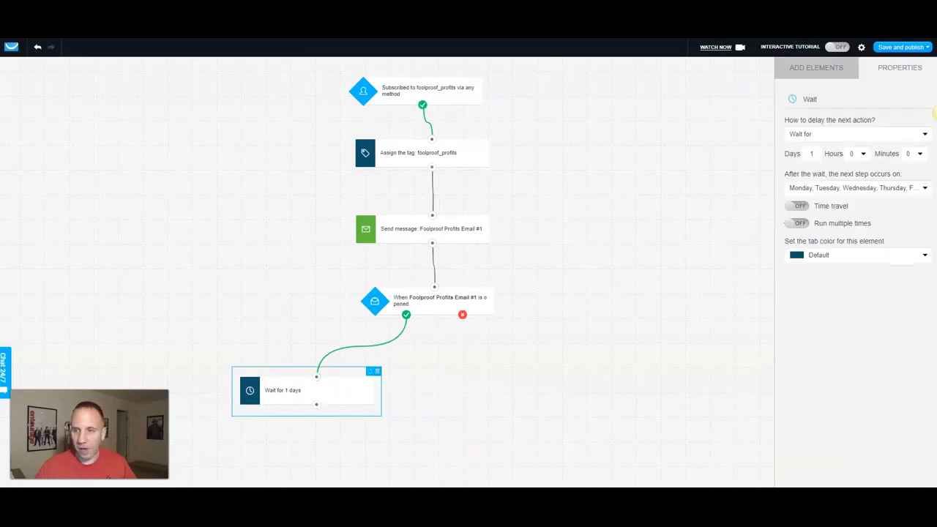
# Set the tab color of the Wait element to Yellow.
pyautogui.click(856, 254)
pyautogui.click(864, 336)
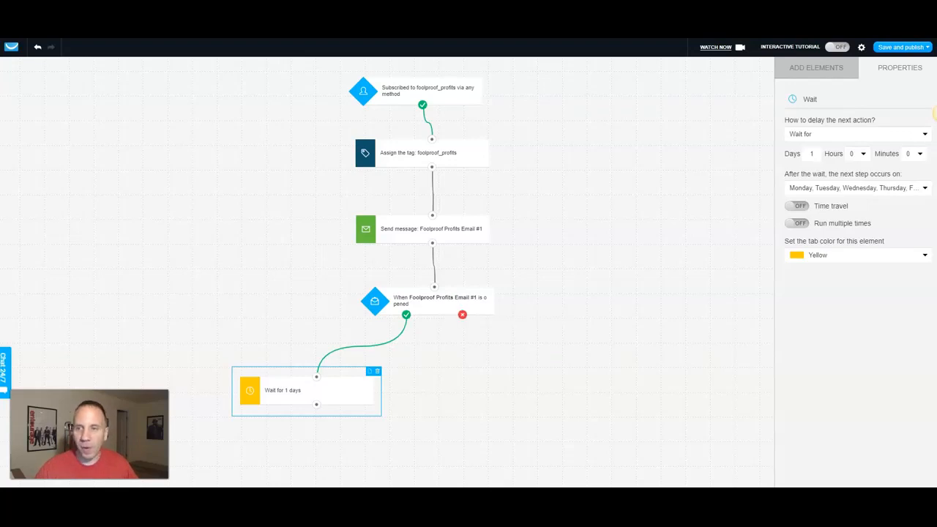
# Add a Send message action and connect the not-opened (no) branch of the Email #1 condition to it.
pyautogui.click(936, 114)
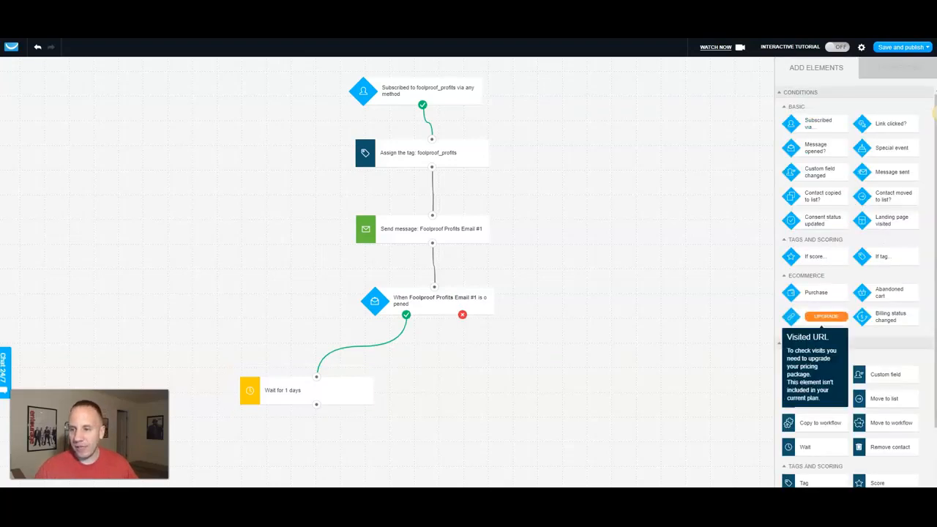
pyautogui.moveTo(817, 374); pyautogui.dragTo(570, 381)
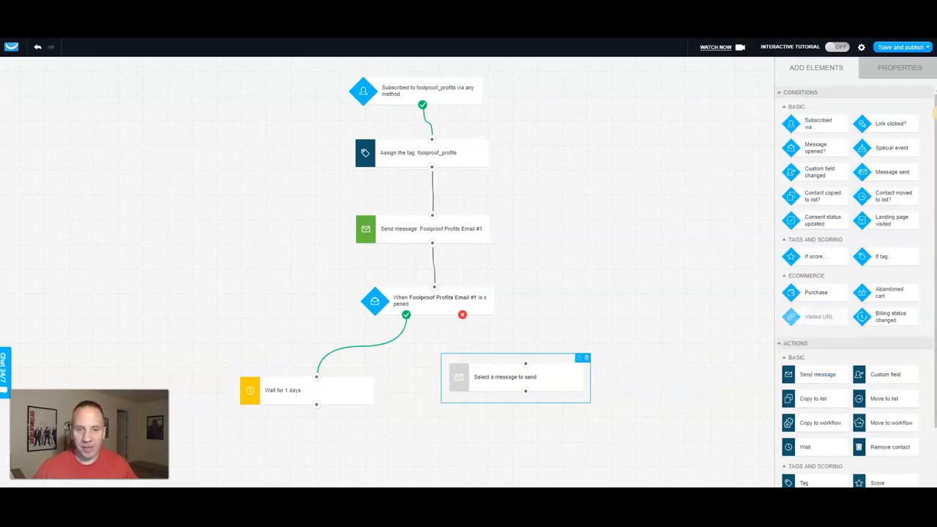
pyautogui.moveTo(463, 315); pyautogui.dragTo(505, 366)
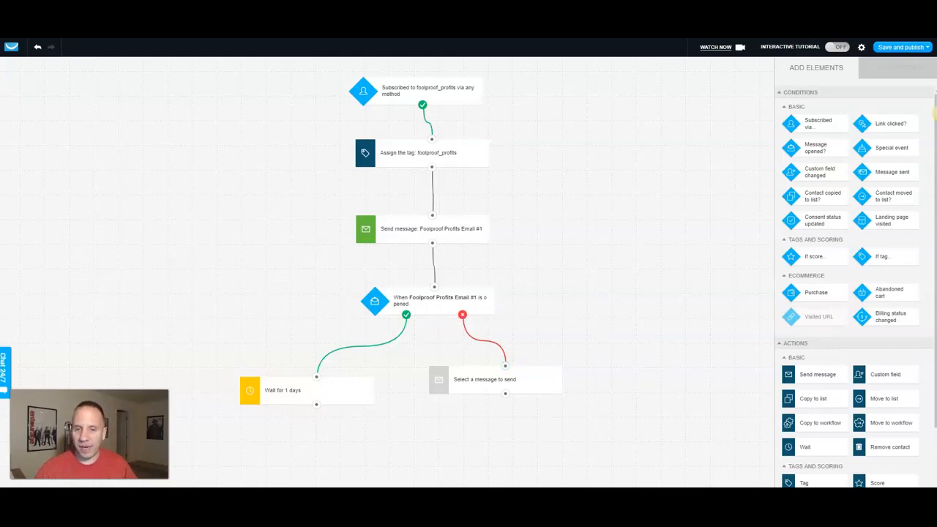
# Set the new Send message action to the automation message "Foolproof Profits Email #1" with a Green tab color.
pyautogui.click(495, 380)
pyautogui.click(856, 153)
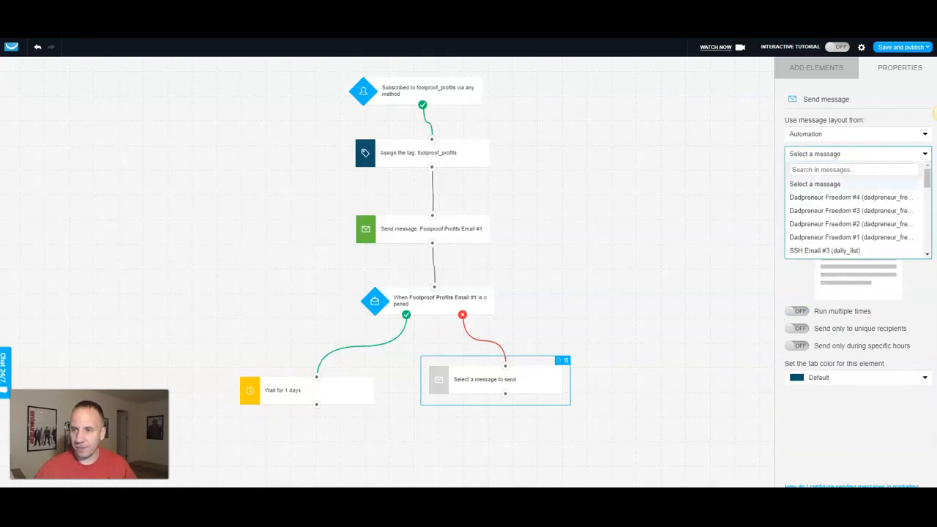
pyautogui.scroll(-5, 856, 208)
pyautogui.scroll(-2, 856, 208)
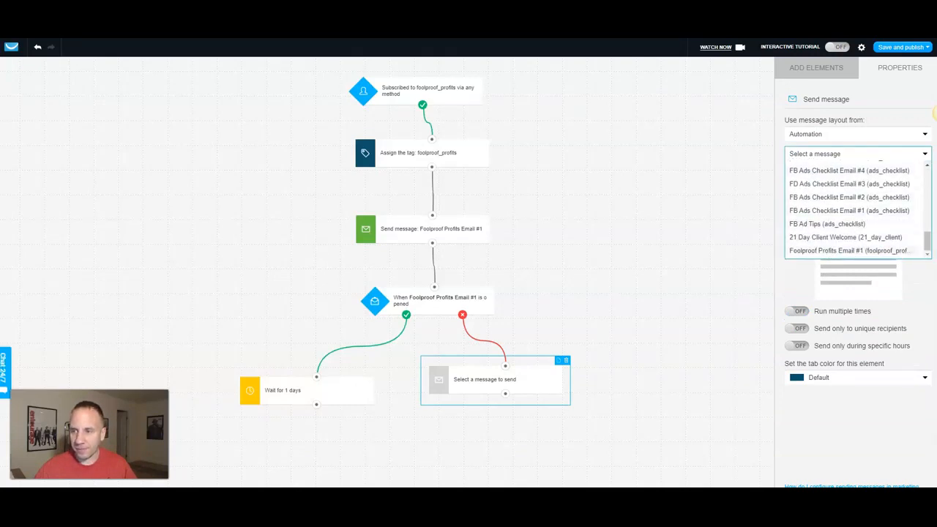
pyautogui.click(849, 247)
pyautogui.click(856, 377)
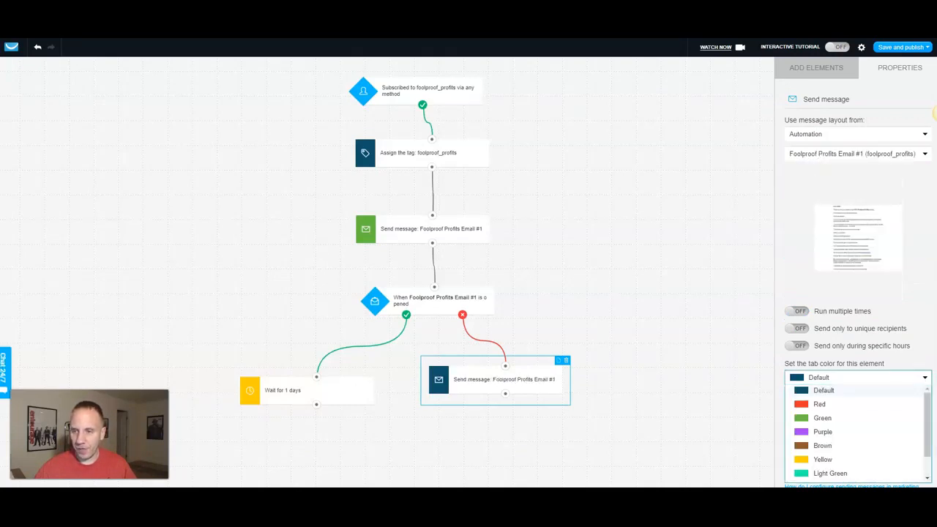
pyautogui.click(841, 417)
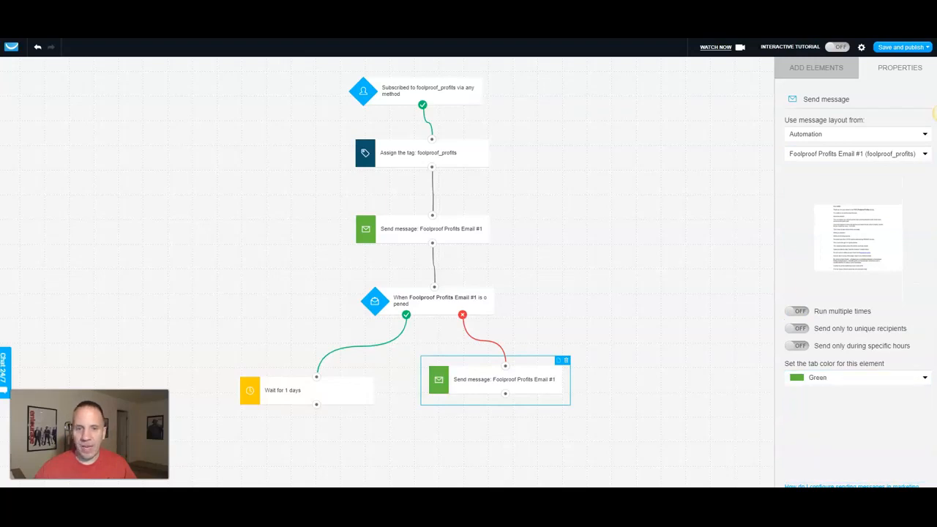
# Try a not-met time of 0 days, 3 hours and 30 minutes on the Email #1 opened condition.
pyautogui.click(438, 300)
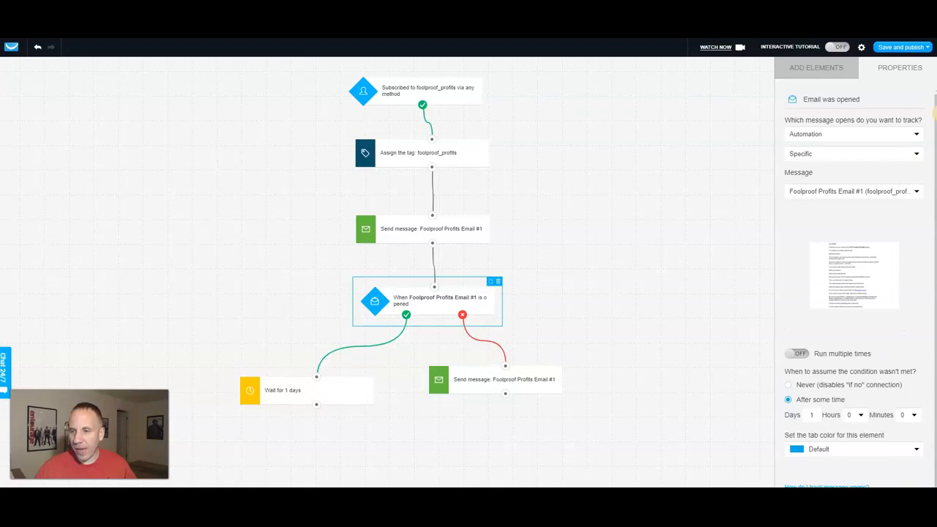
pyautogui.moveTo(815, 415); pyautogui.dragTo(808, 415)
pyautogui.write('0')
pyautogui.click(854, 415)
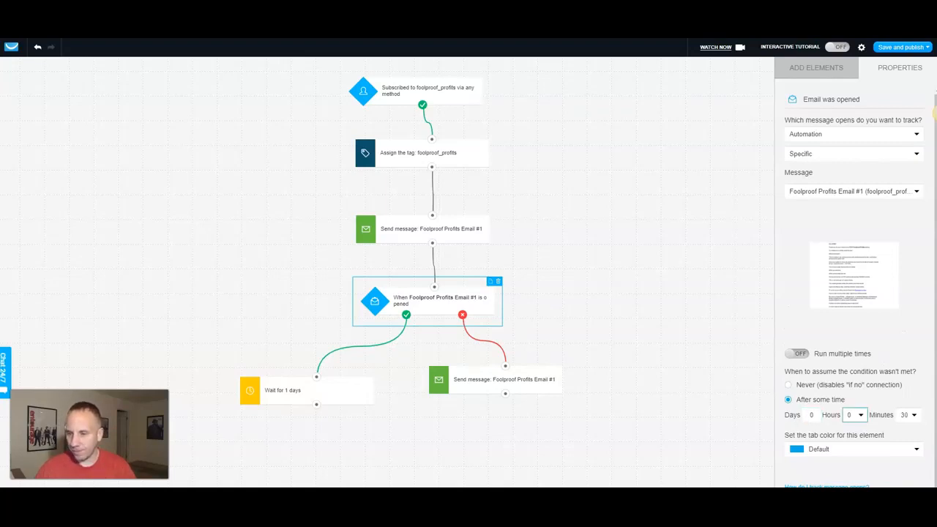
pyautogui.click(849, 466)
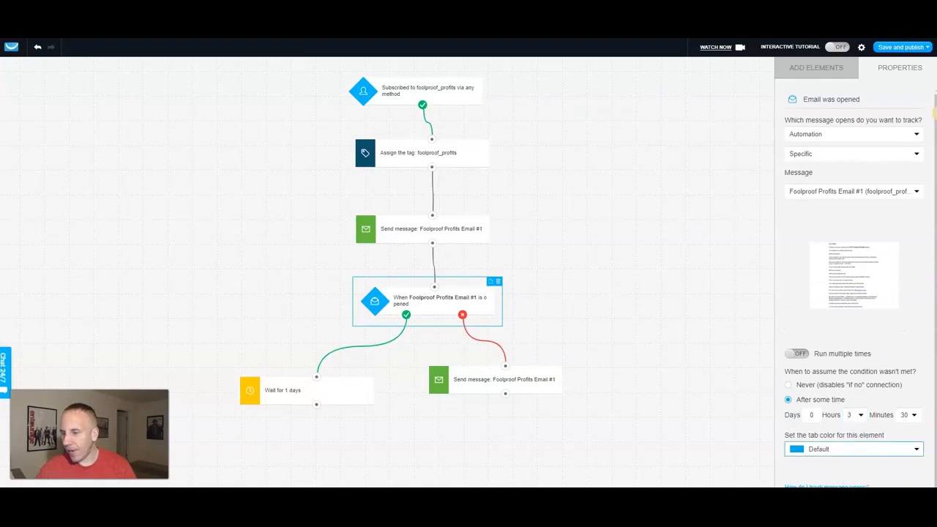
# Set the Email #1 condition's not-met time back to 1 day, 0 hours and 0 minutes.
pyautogui.moveTo(815, 415); pyautogui.dragTo(808, 415)
pyautogui.write('1')
pyautogui.click(856, 415)
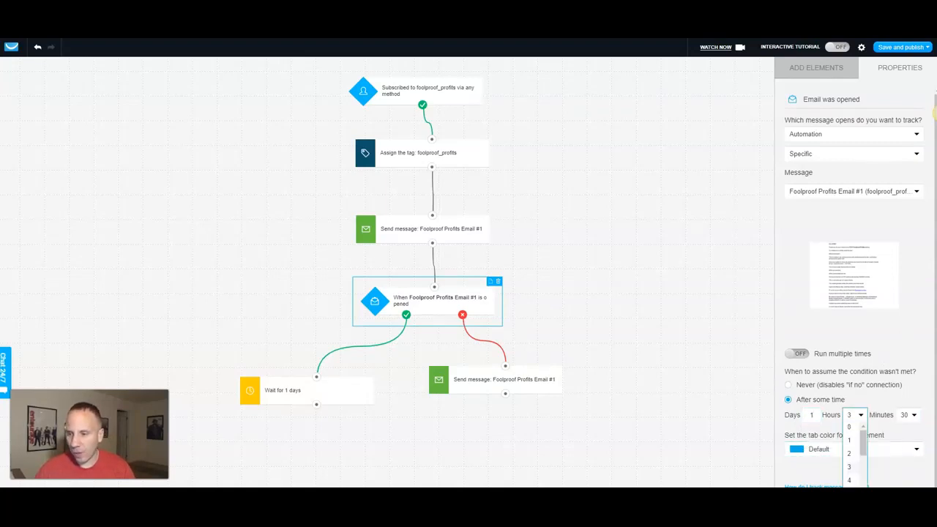
pyautogui.click(849, 426)
pyautogui.click(907, 415)
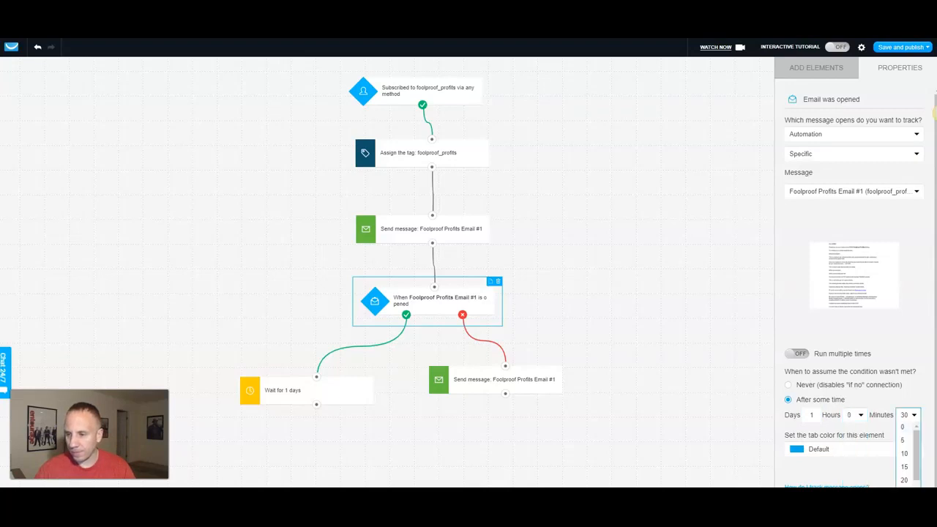
pyautogui.click(901, 427)
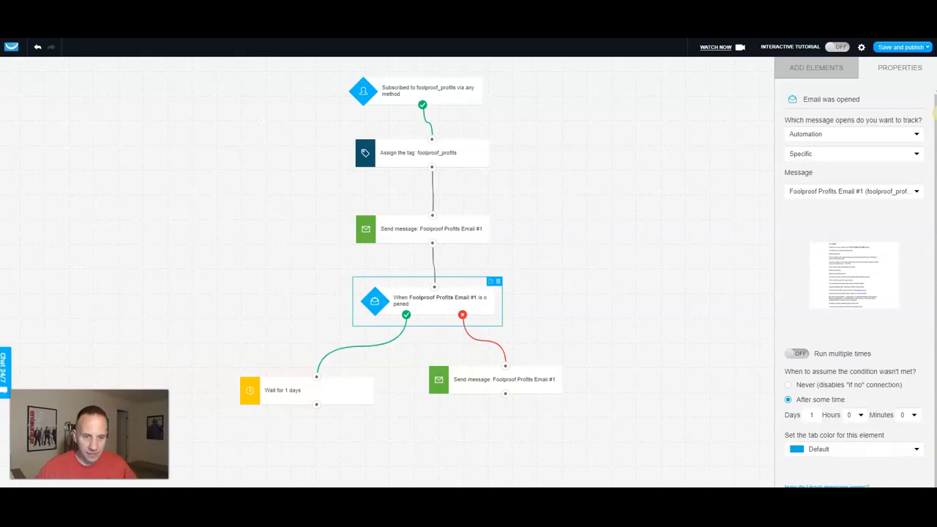
# Move the Wait element further down and connect the Send message action on the not-opened branch to it.
pyautogui.moveTo(292, 390); pyautogui.dragTo(245, 432)
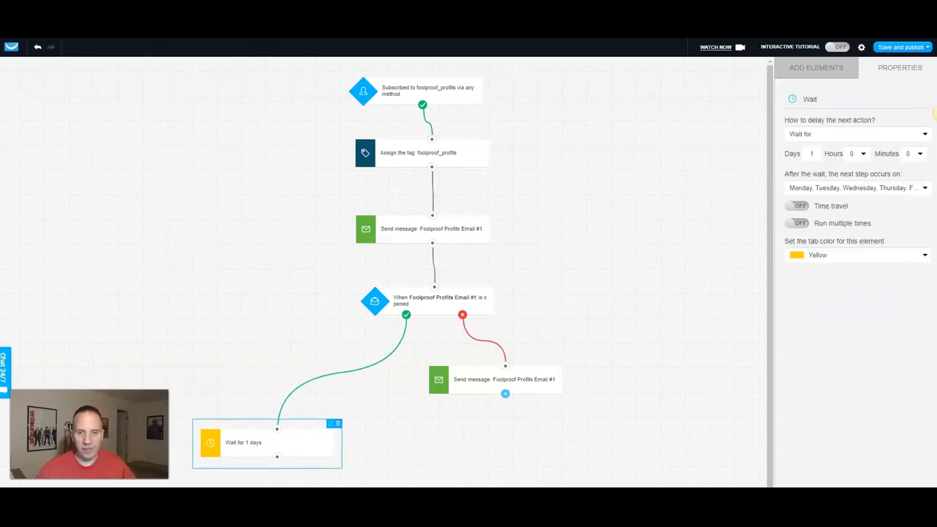
pyautogui.moveTo(504, 393); pyautogui.dragTo(276, 429)
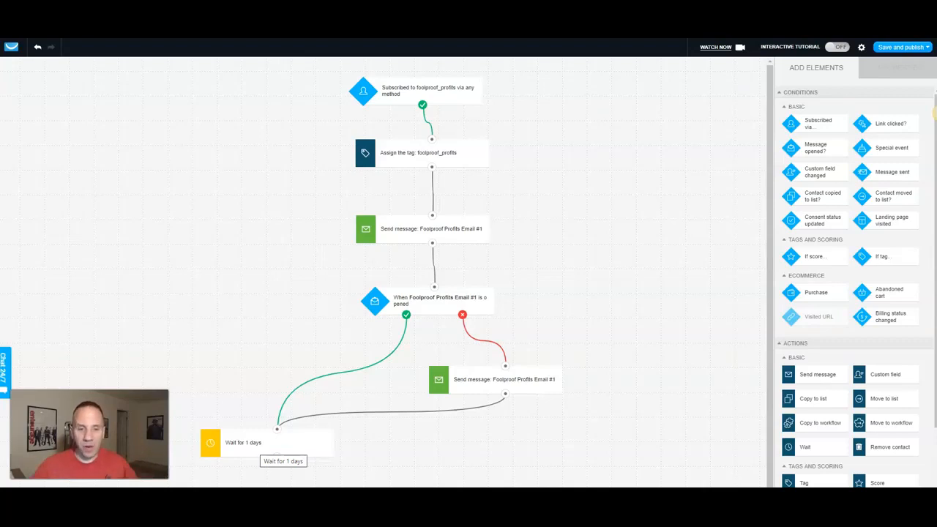
# Add another Send message action below the Wait element and connect the Wait element to it.
pyautogui.scroll(-1, 384, 272)
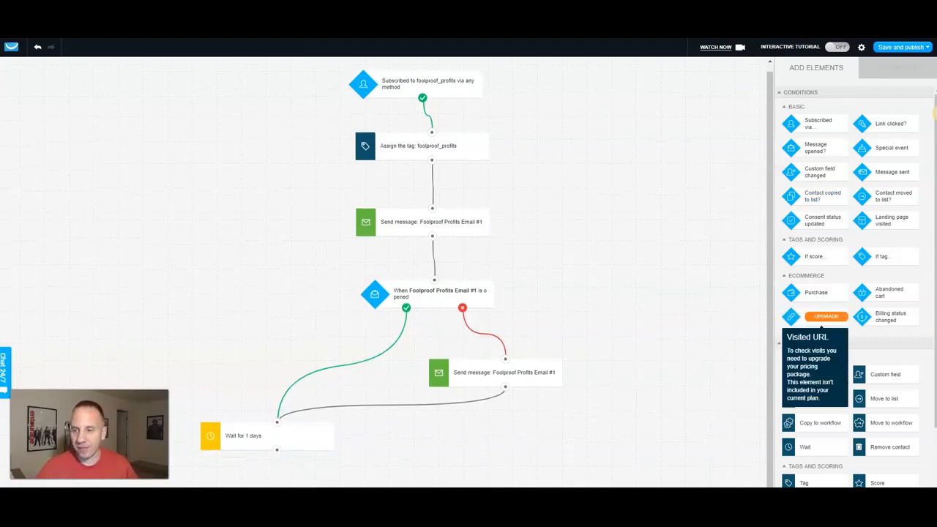
pyautogui.moveTo(812, 374); pyautogui.dragTo(420, 476)
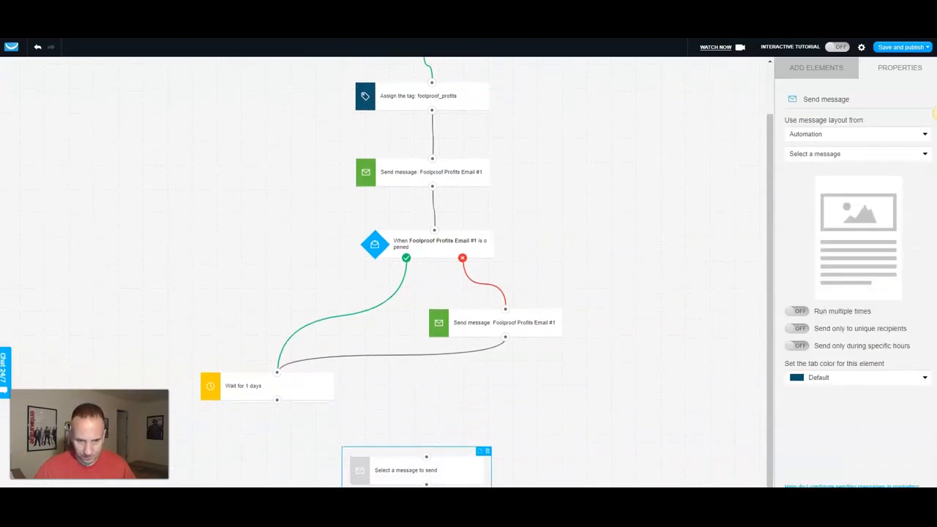
pyautogui.moveTo(277, 400); pyautogui.dragTo(426, 456)
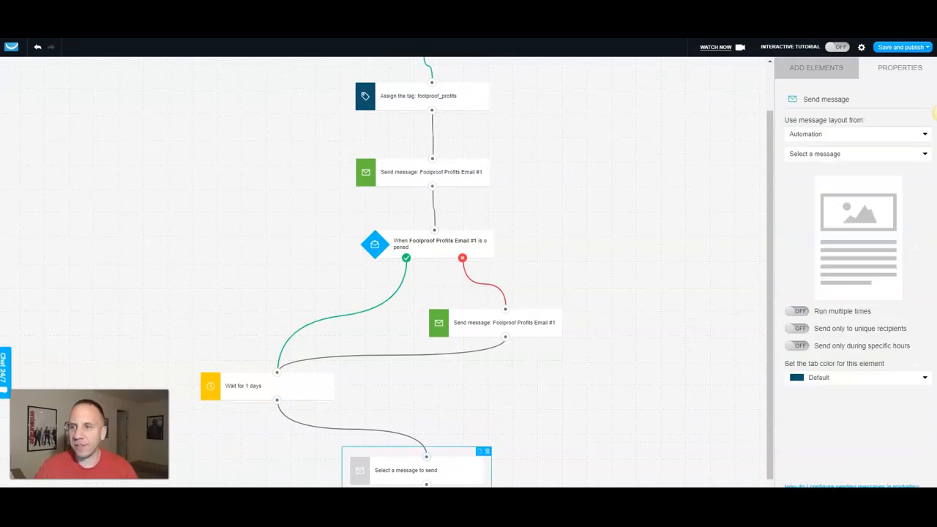
# Use the draft "Foolproof Profits Email #2" for this action, copied with the foolproof_profits list settings, and set its tab color to Green.
pyautogui.click(858, 134)
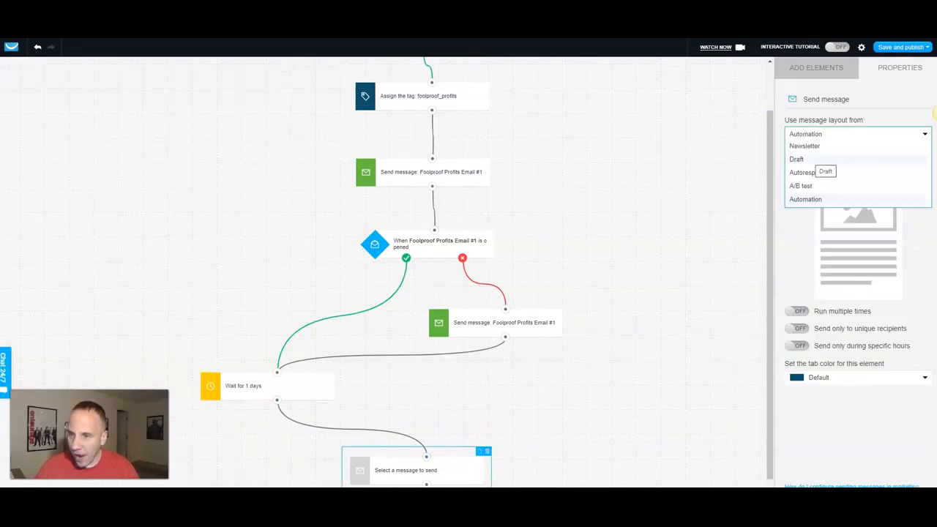
pyautogui.click(805, 160)
pyautogui.click(857, 154)
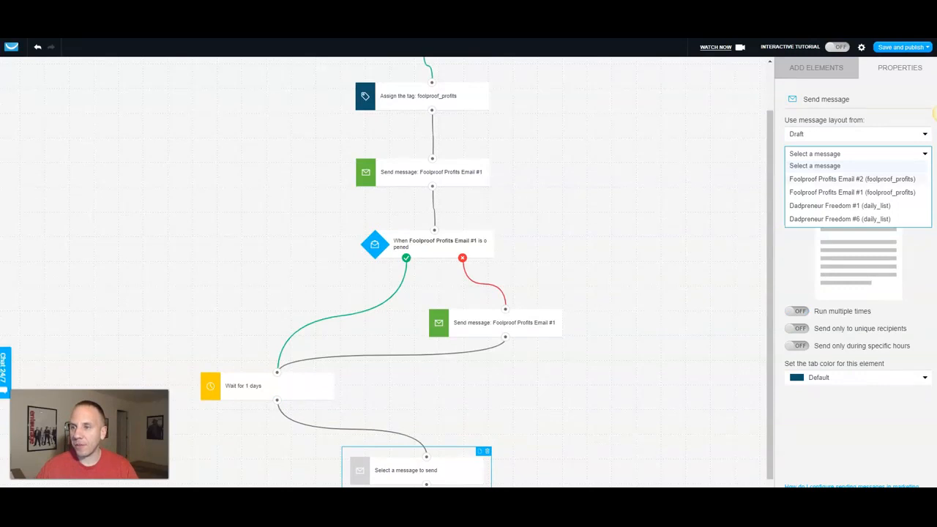
pyautogui.click(851, 179)
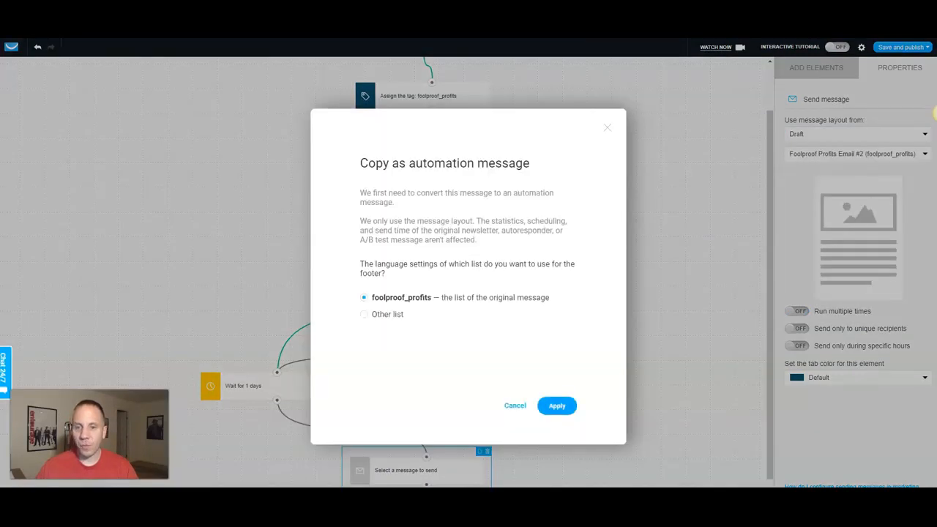
pyautogui.click(560, 407)
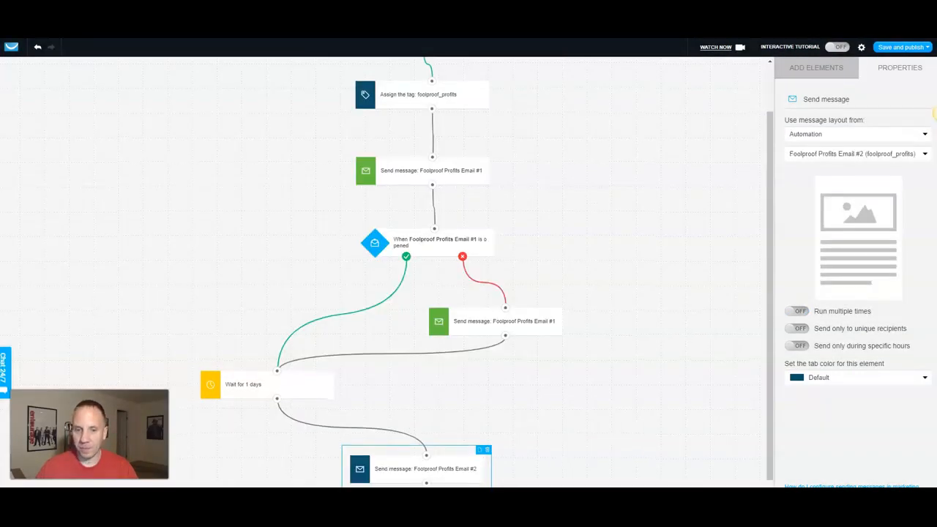
pyautogui.click(856, 377)
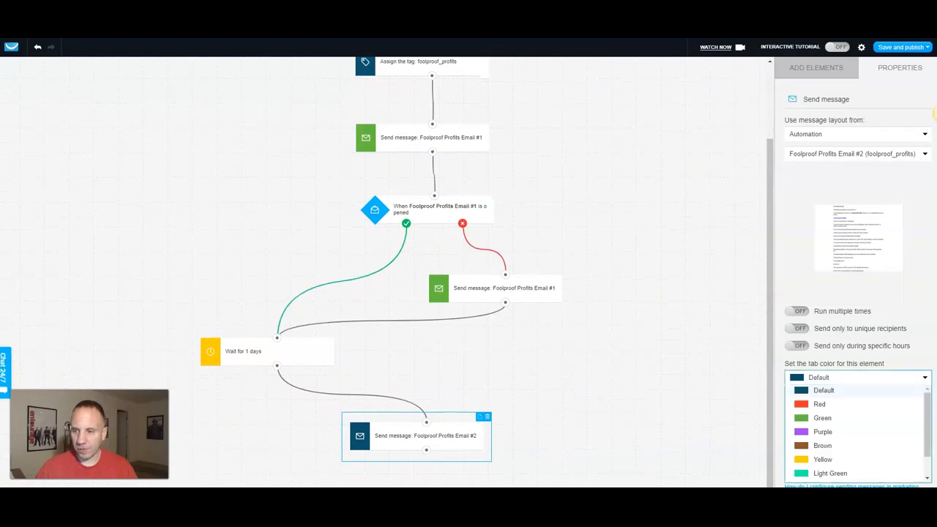
pyautogui.click(820, 416)
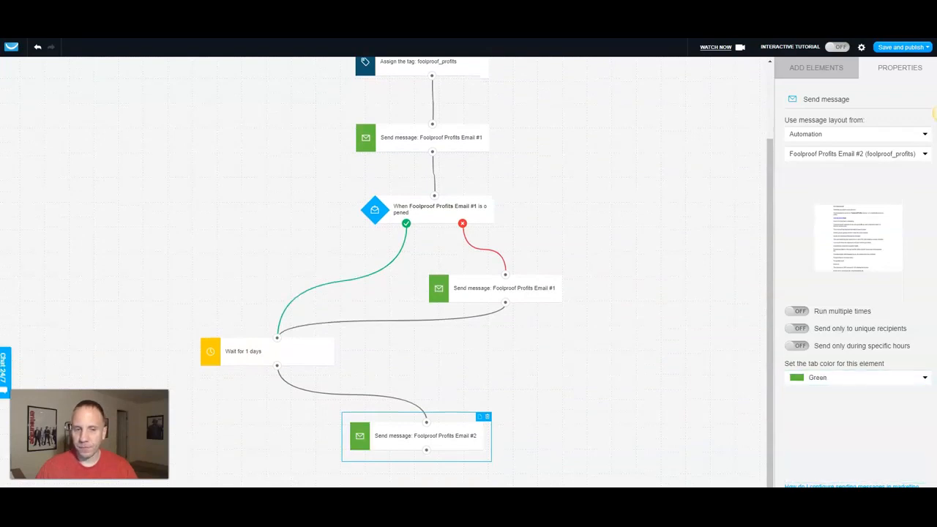
# Add a Message opened condition below the Email #2 action and connect that action to it.
pyautogui.click(816, 68)
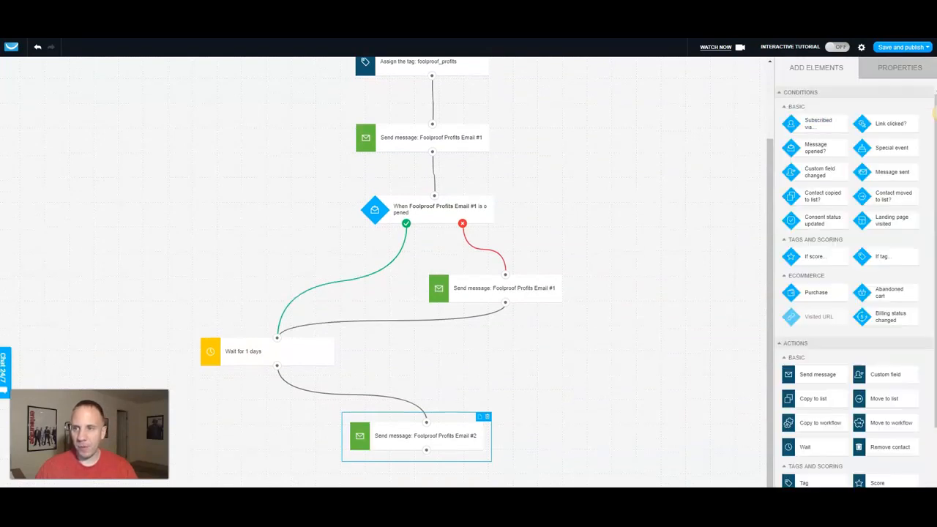
pyautogui.moveTo(791, 147); pyautogui.dragTo(439, 477)
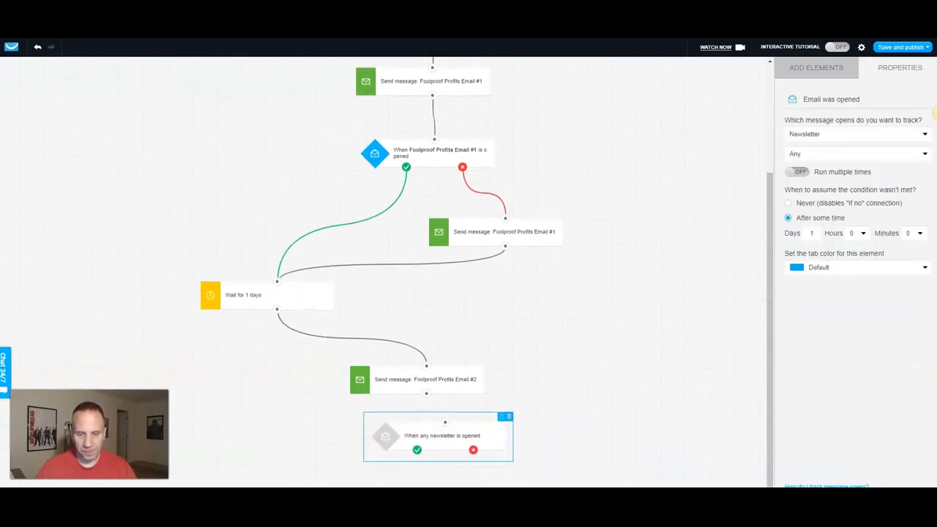
pyautogui.moveTo(441, 436); pyautogui.dragTo(423, 469)
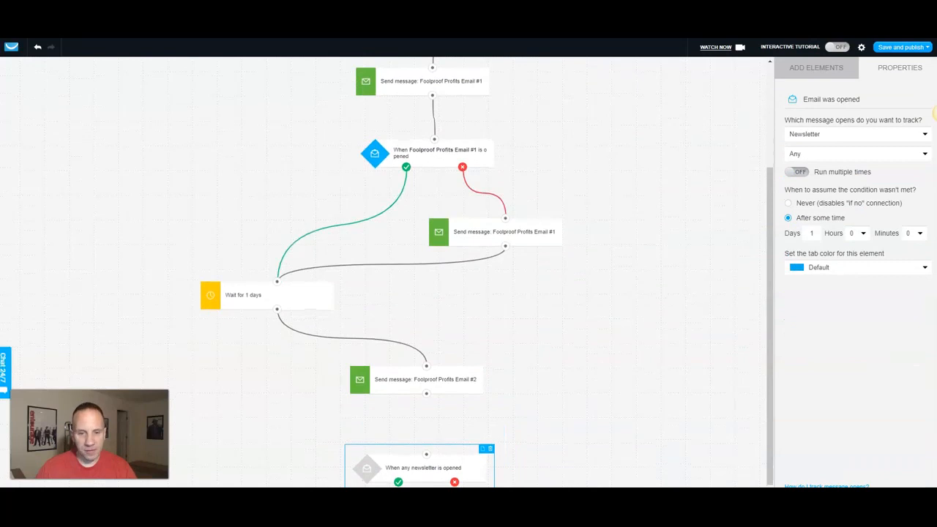
pyautogui.moveTo(426, 393); pyautogui.dragTo(426, 455)
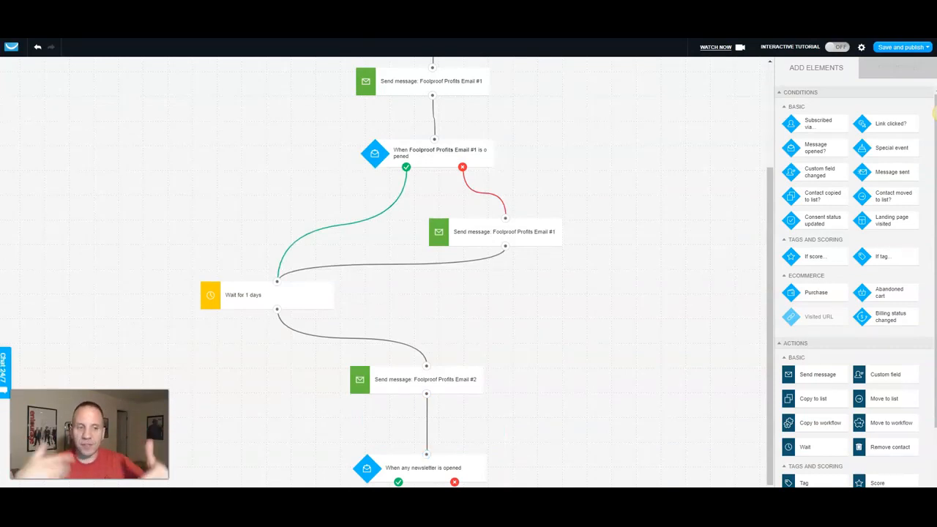
# Set the new condition to track opens of the specific automation message "Foolproof Profits Email #2".
pyautogui.scroll(-1, 381, 271)
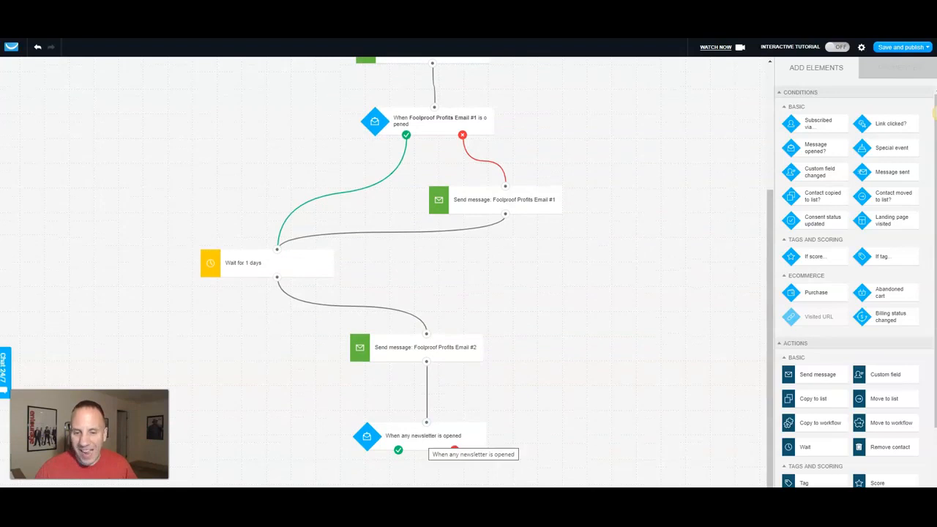
pyautogui.click(425, 437)
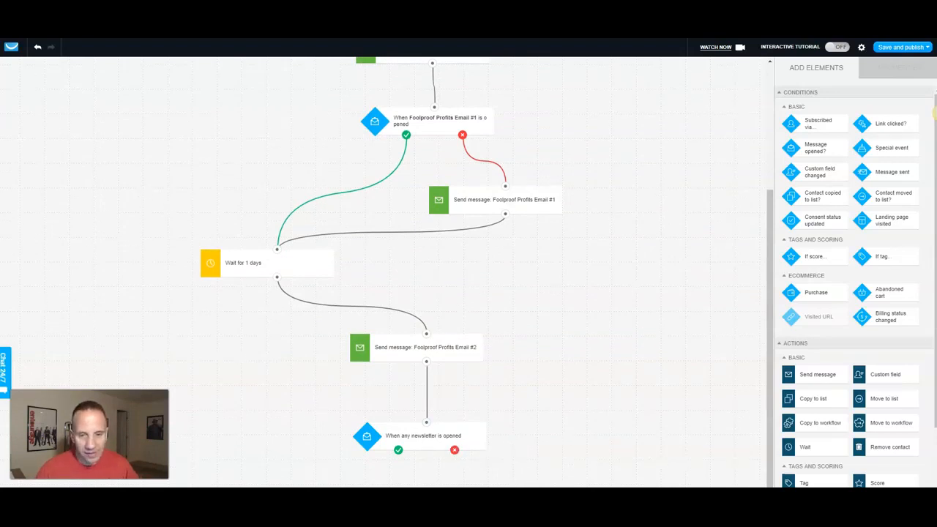
pyautogui.click(856, 133)
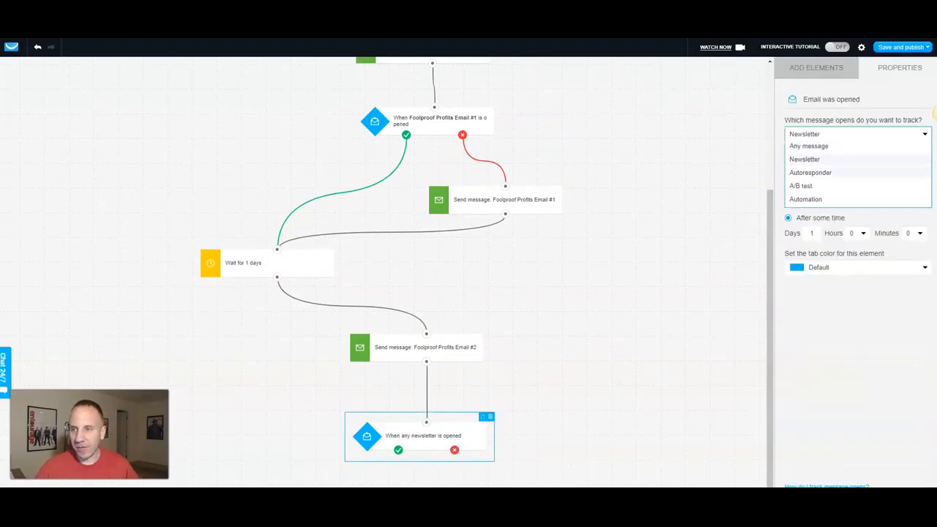
pyautogui.click(805, 199)
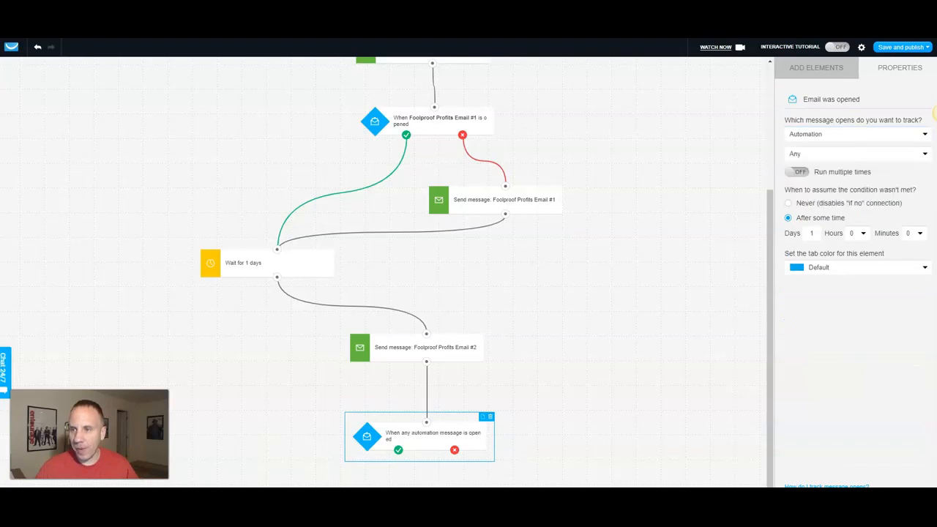
pyautogui.click(856, 154)
pyautogui.click(800, 179)
pyautogui.click(852, 191)
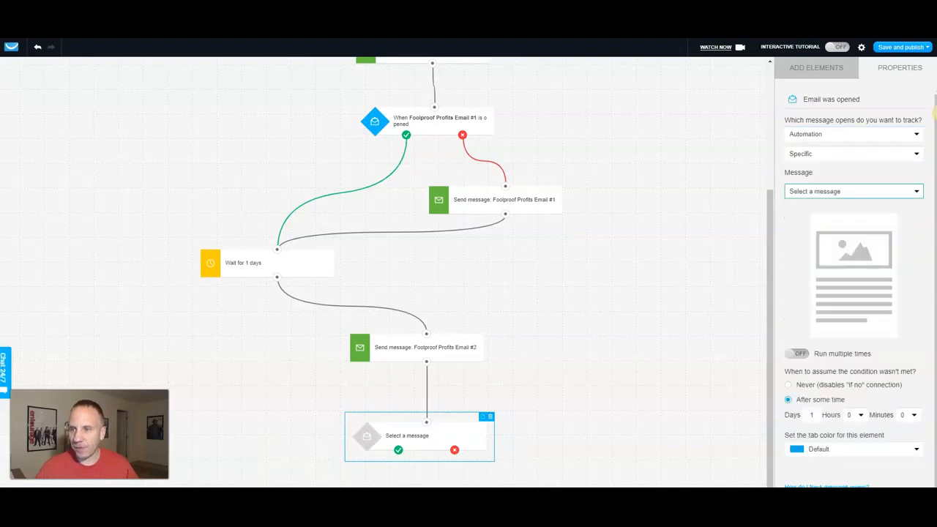
pyautogui.click(849, 230)
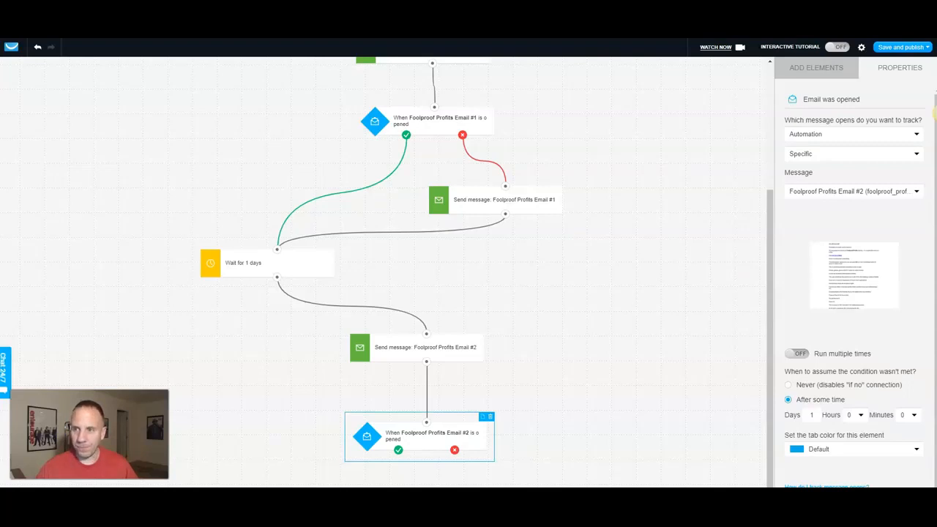
# Add a Send message action below the Email #2 opened condition and connect the condition's not-opened branch to it.
pyautogui.click(816, 68)
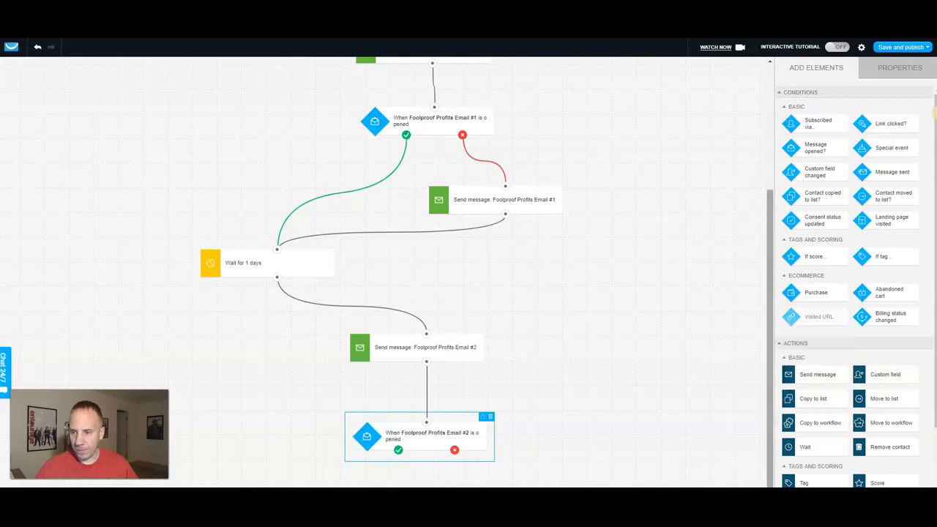
pyautogui.moveTo(817, 374); pyautogui.dragTo(545, 475)
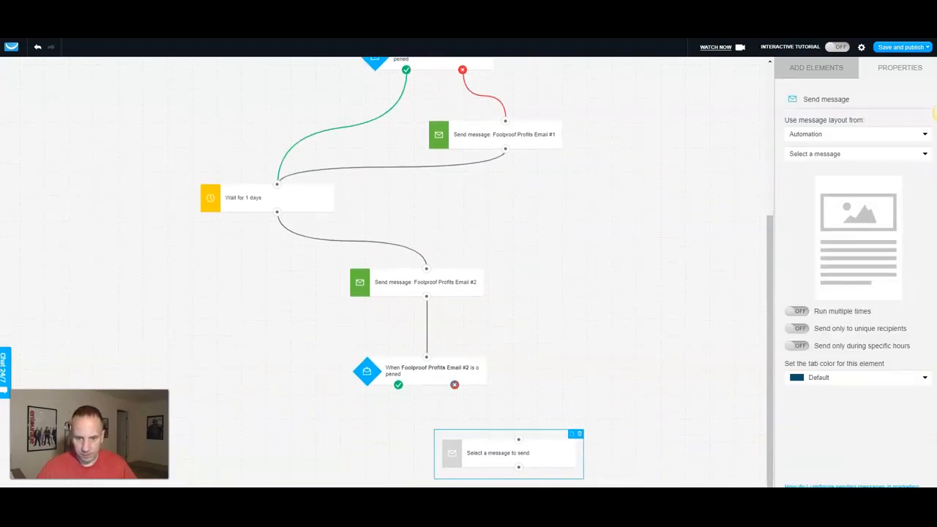
pyautogui.moveTo(455, 385); pyautogui.dragTo(518, 440)
pyautogui.click(518, 446)
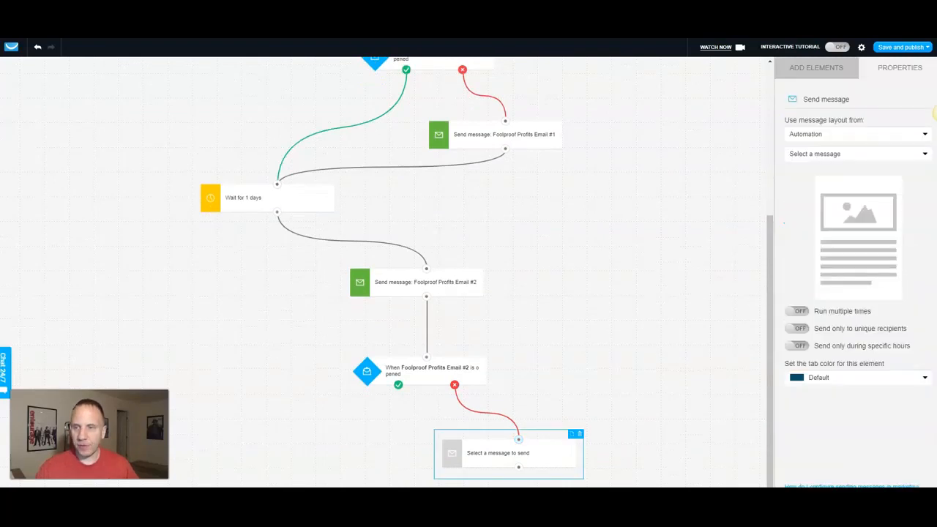
# Choose the automation message "Foolproof Profits Email #2" for the new action and set its tab color to Green.
pyautogui.click(857, 154)
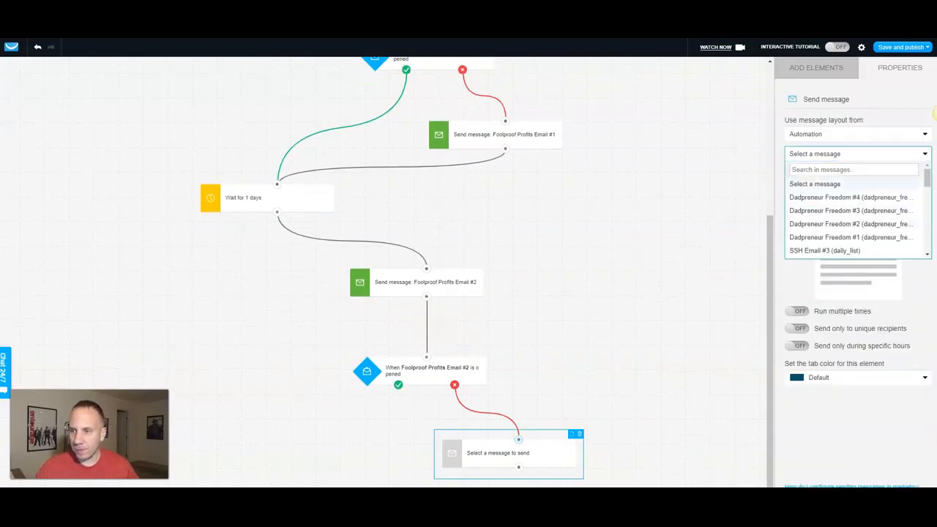
pyautogui.scroll(-10, 853, 212)
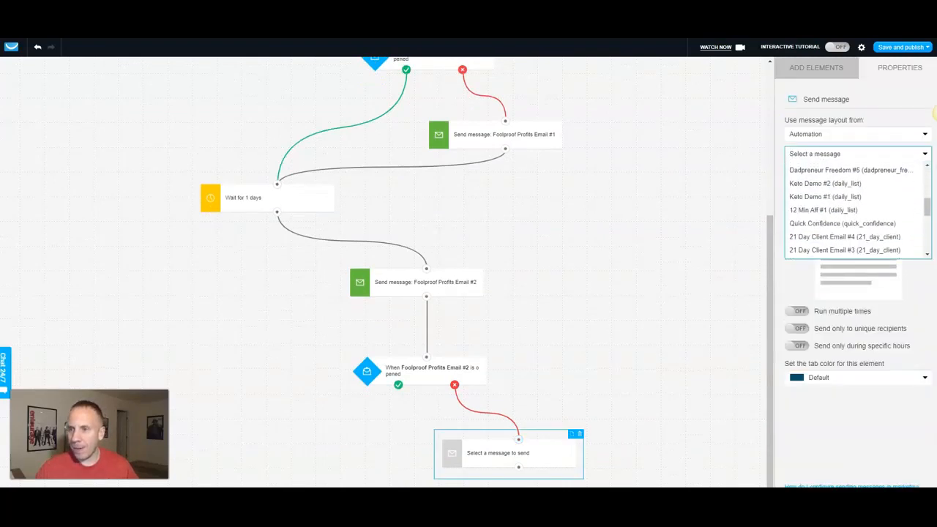
pyautogui.click(850, 250)
pyautogui.scroll(-1, 658, 271)
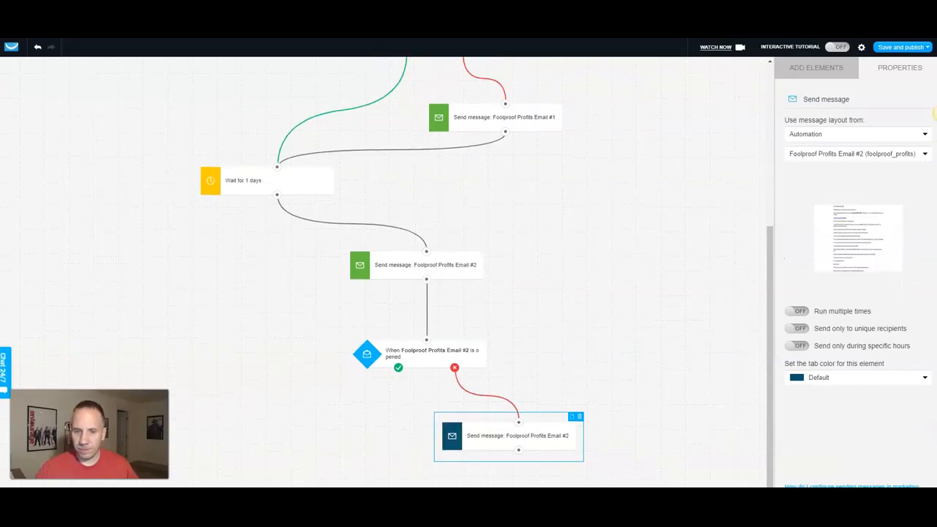
pyautogui.click(856, 377)
pyautogui.click(816, 418)
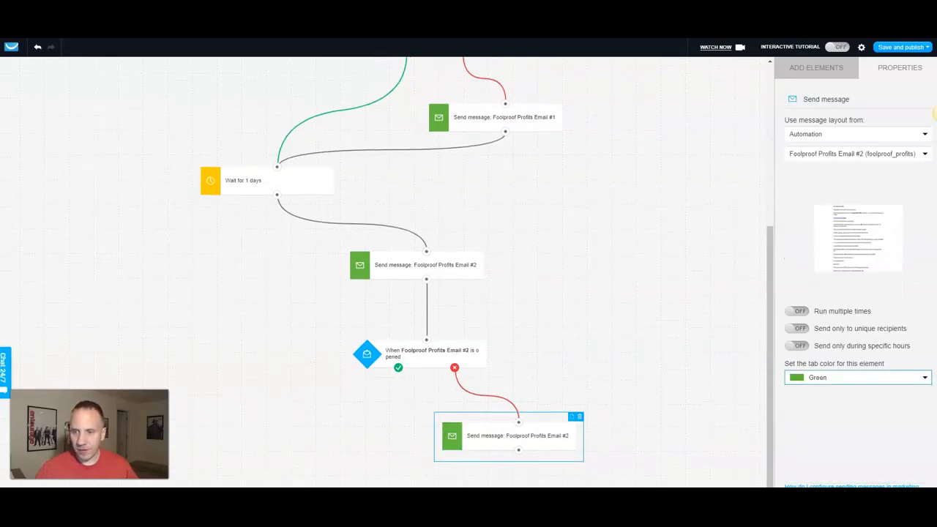
# Add a Wait element at the lower end of the workflow and connect the Email #2 condition's opened branch to it.
pyautogui.click(815, 68)
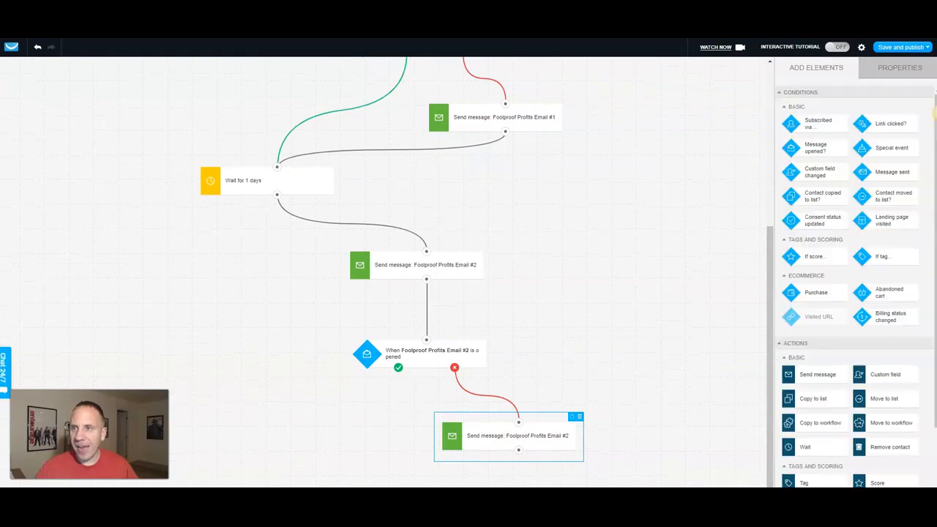
pyautogui.scroll(-3, 849, 286)
pyautogui.moveTo(805, 345); pyautogui.dragTo(260, 464)
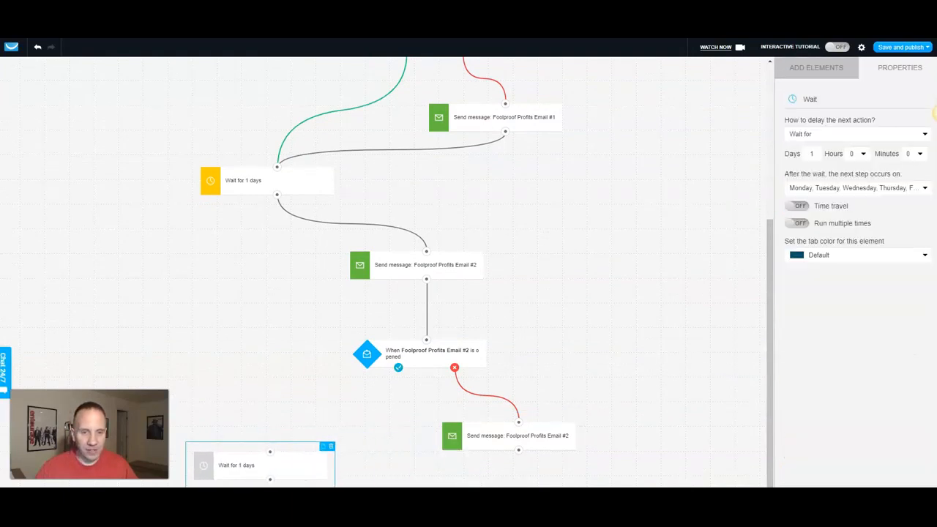
pyautogui.moveTo(398, 367)
pyautogui.mouseDown()
pyautogui.moveTo(276, 433)
pyautogui.moveTo(270, 486)
pyautogui.mouseUp()
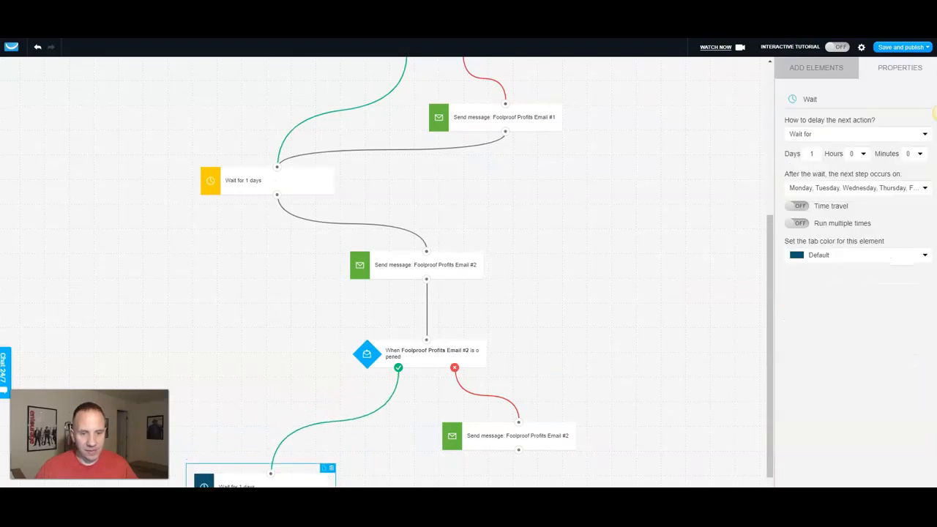
pyautogui.scroll(-1, 270, 479)
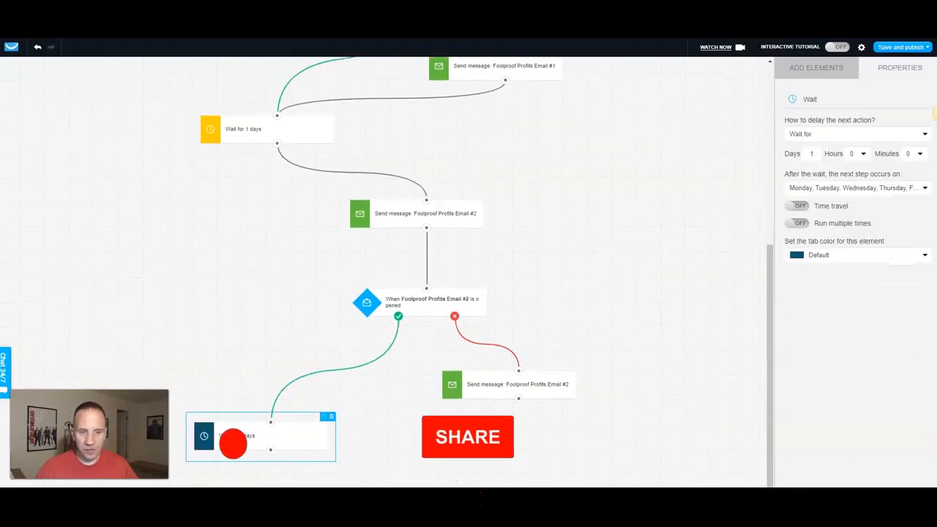
# Set the new Wait element's tab color to Yellow and connect the Email #2 resend action to it.
pyautogui.click(857, 255)
pyautogui.click(822, 337)
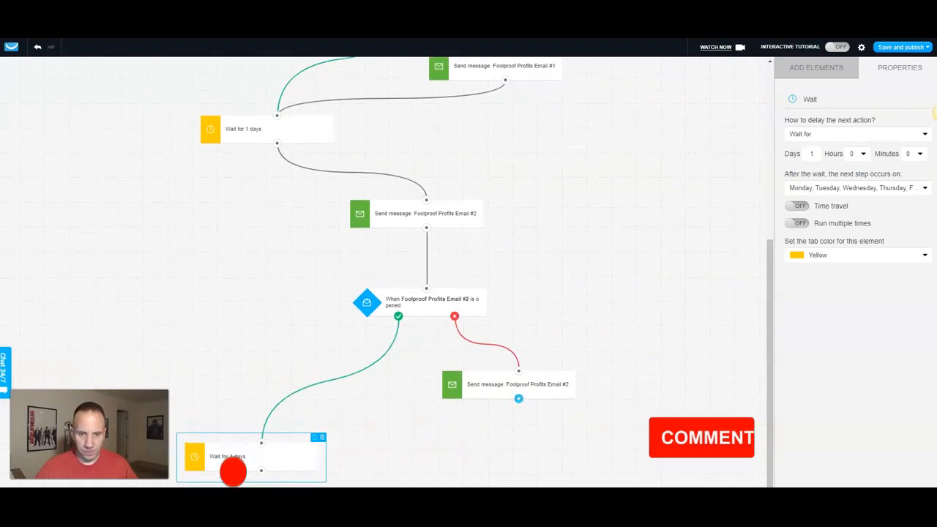
pyautogui.moveTo(518, 398); pyautogui.dragTo(261, 442)
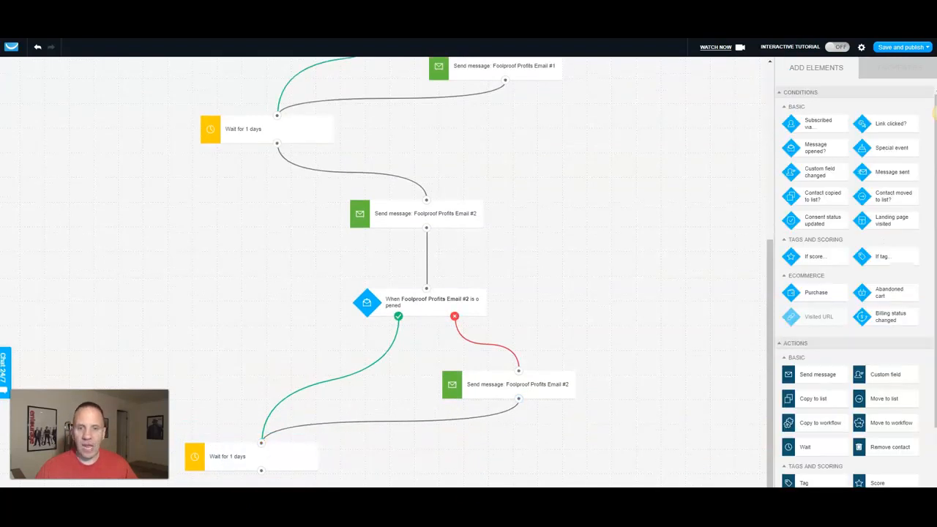
# Open the workflow's save and publish options.
pyautogui.scroll(-1, 261, 443)
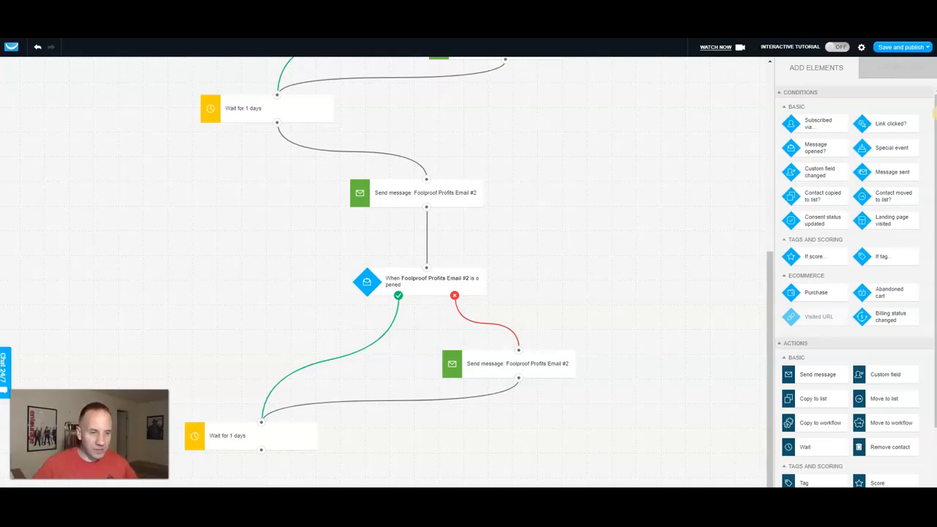
pyautogui.scroll(1, 476, 271)
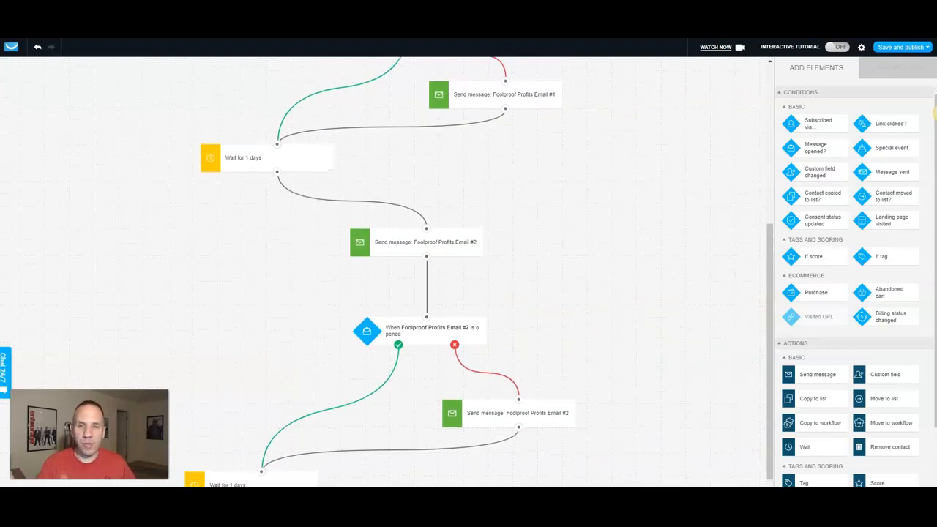
pyautogui.scroll(-1, 476, 271)
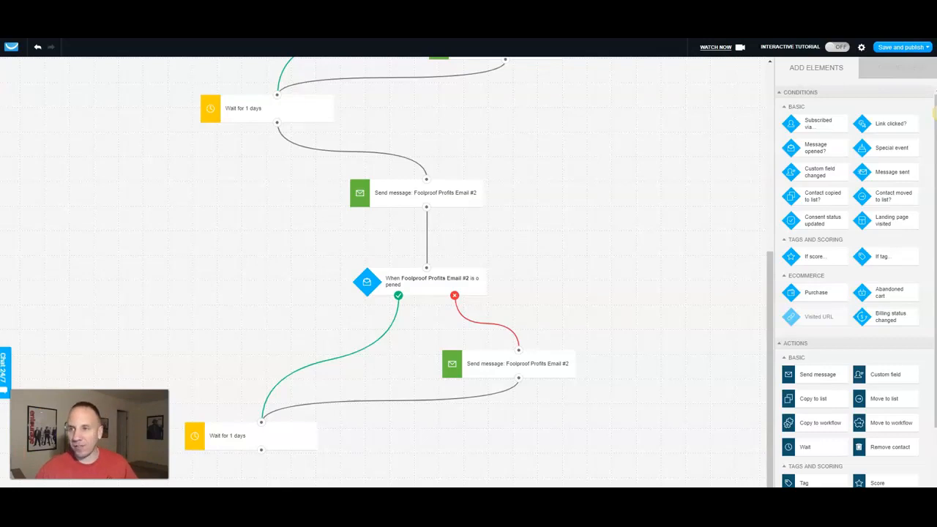
pyautogui.click(902, 47)
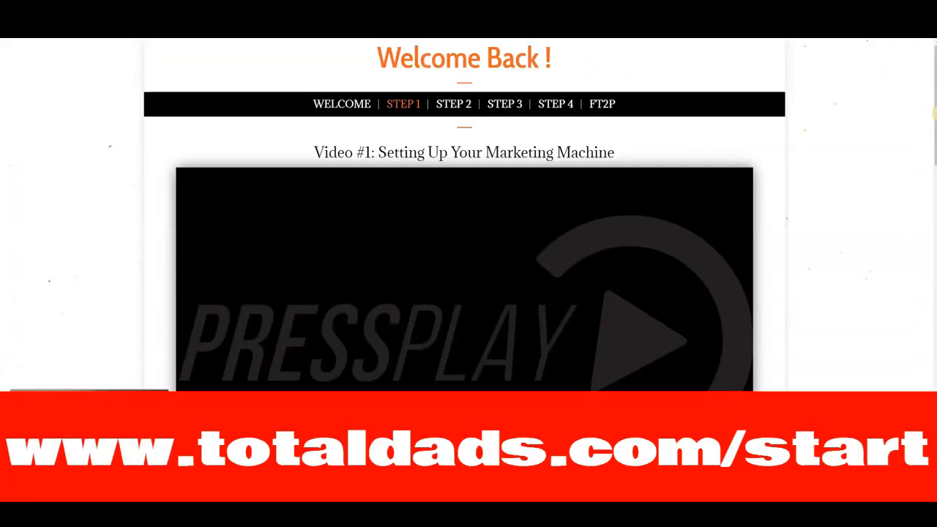
# Switch to the training member area in the browser, review the Step 1 page, and view the Step 2 and Step 3 pages.
pyautogui.scroll(-3, 191, 204)
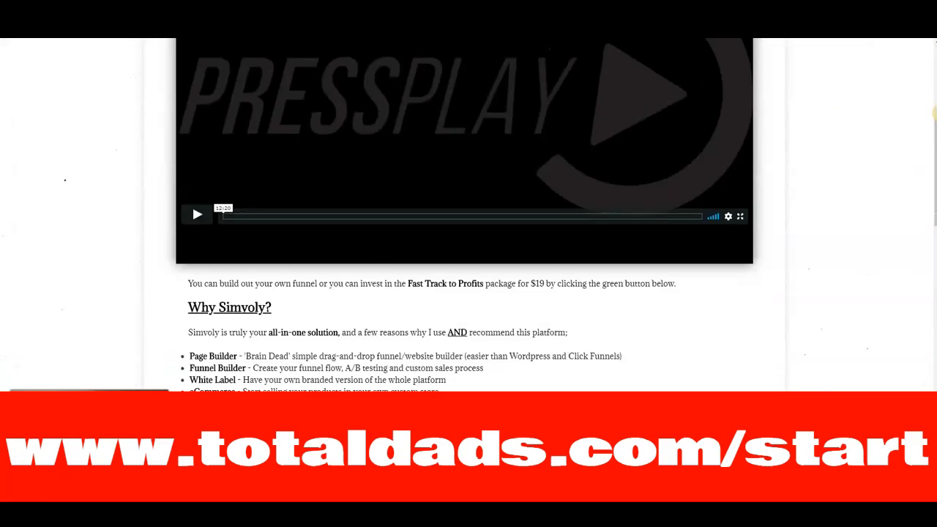
pyautogui.scroll(-3, 192, 204)
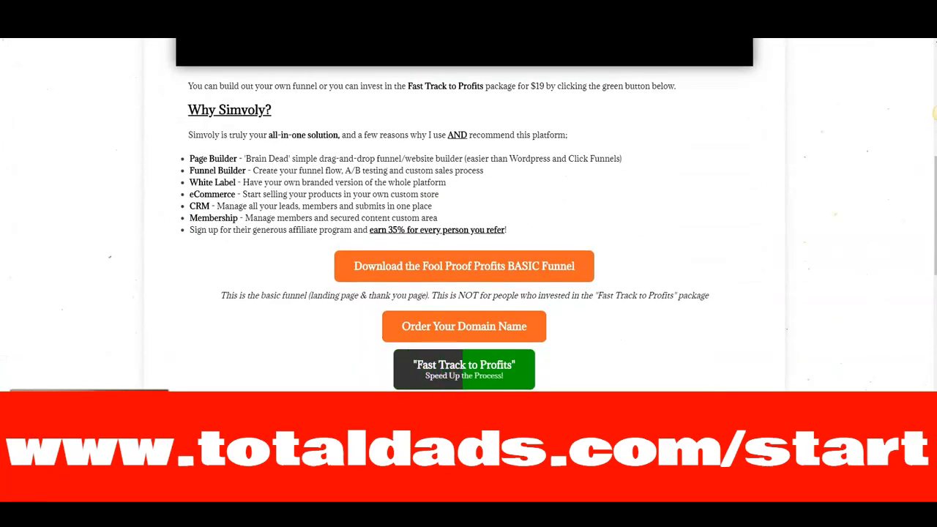
pyautogui.scroll(4, 464, 215)
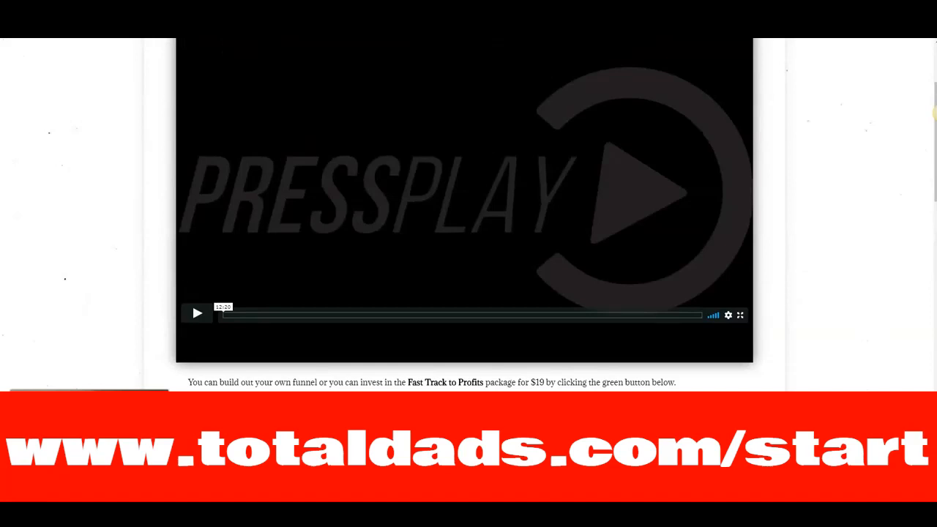
pyautogui.scroll(2, 191, 302)
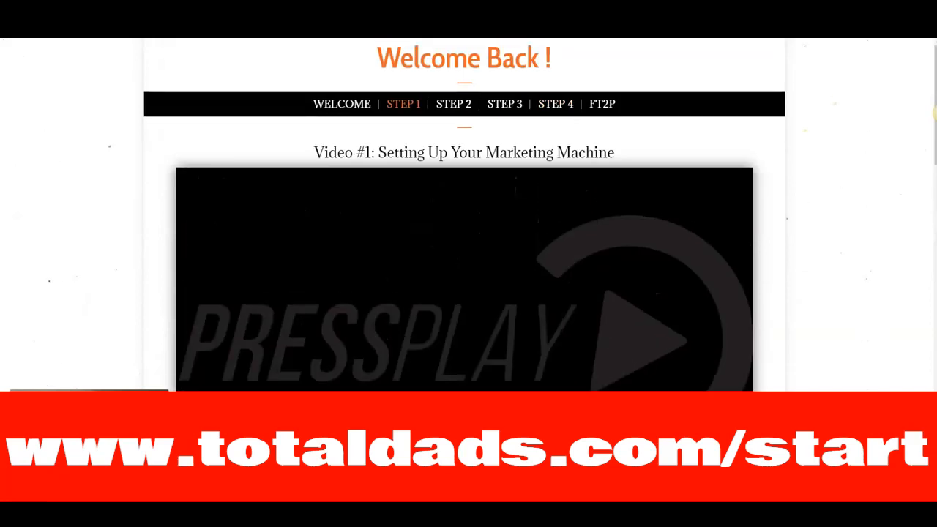
pyautogui.click(453, 103)
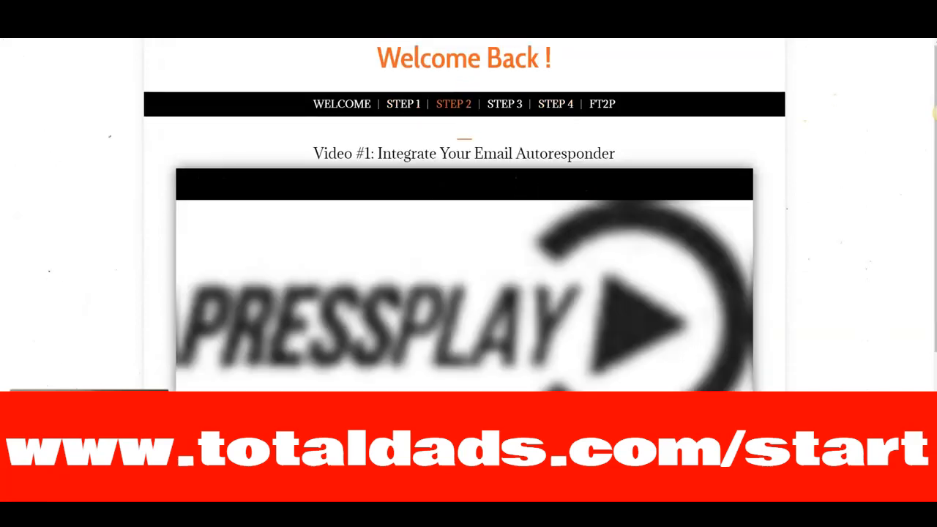
pyautogui.click(504, 104)
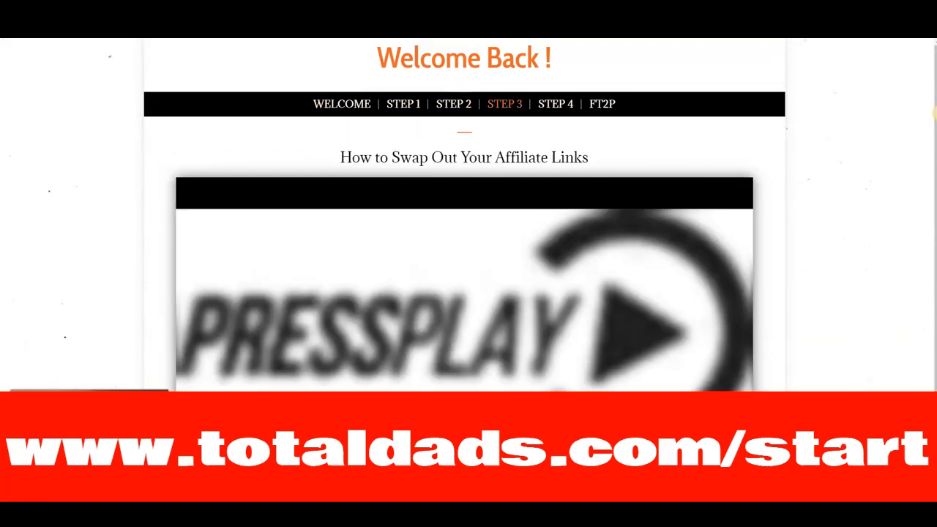